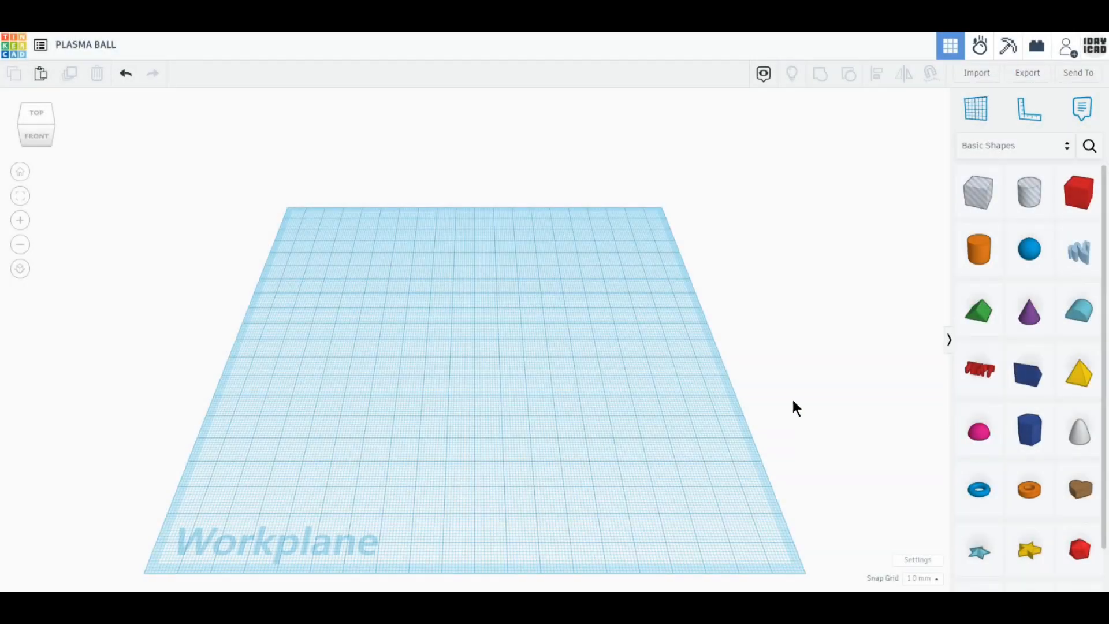
Step: Place a sphere with 24 steps on the workplane, colour it dark grey and shift it left of the centre
{"action": "left_click", "coordinate": [1028, 265]}
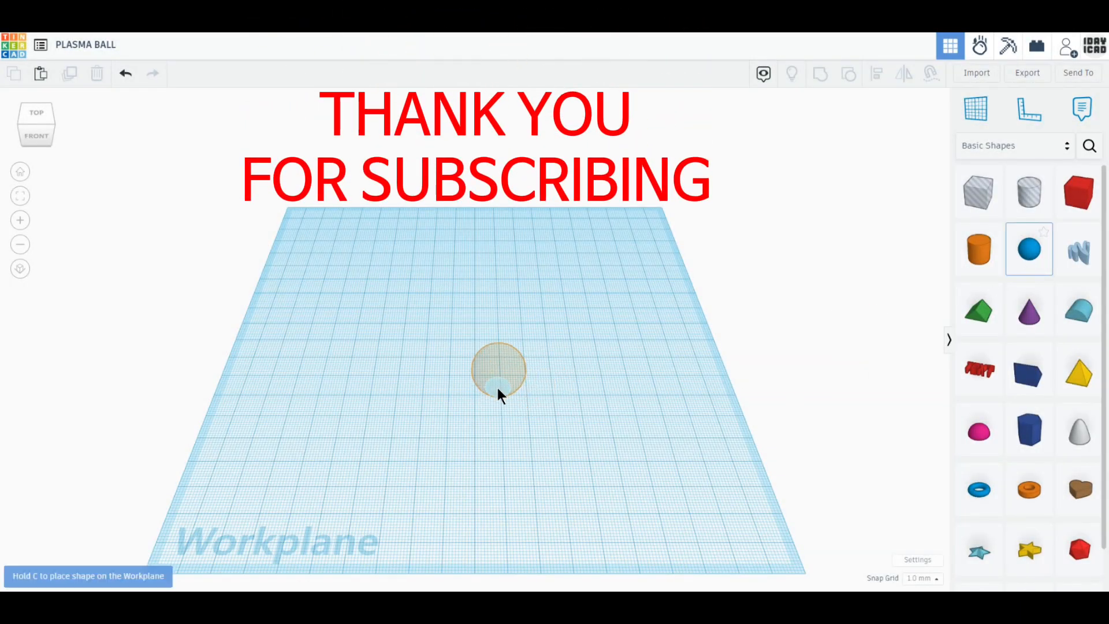
{"action": "left_click", "coordinate": [497, 387]}
{"action": "left_click_drag", "start_coordinate": [884, 215], "coordinate": [927, 214]}
{"action": "left_click", "coordinate": [841, 148]}
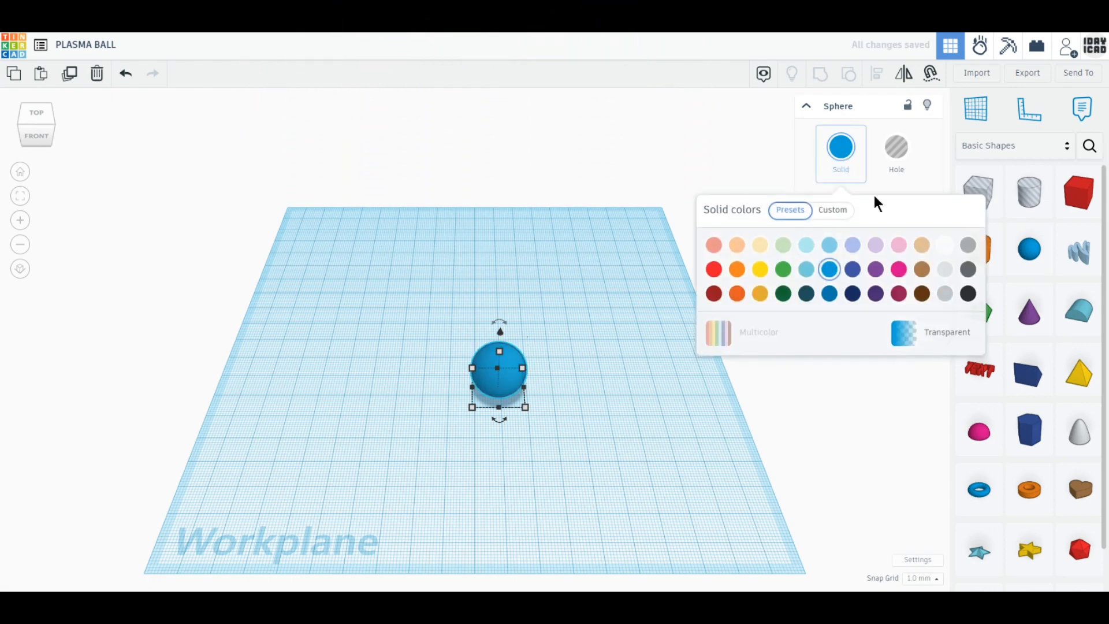
{"action": "left_click", "coordinate": [968, 269]}
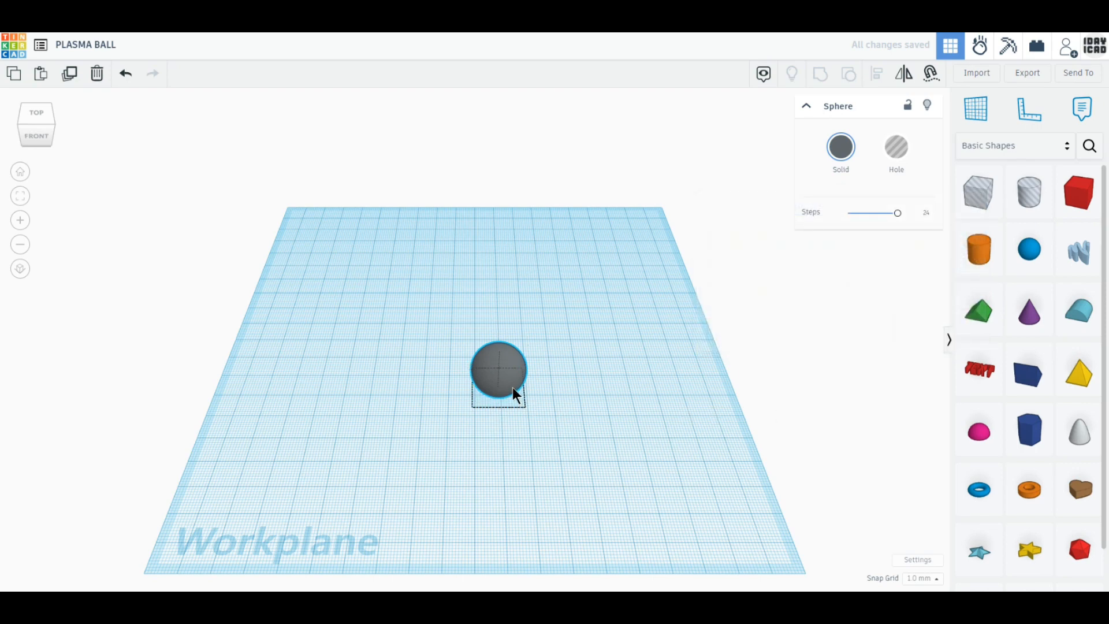
{"action": "left_click_drag", "start_coordinate": [512, 387], "coordinate": [454, 370]}
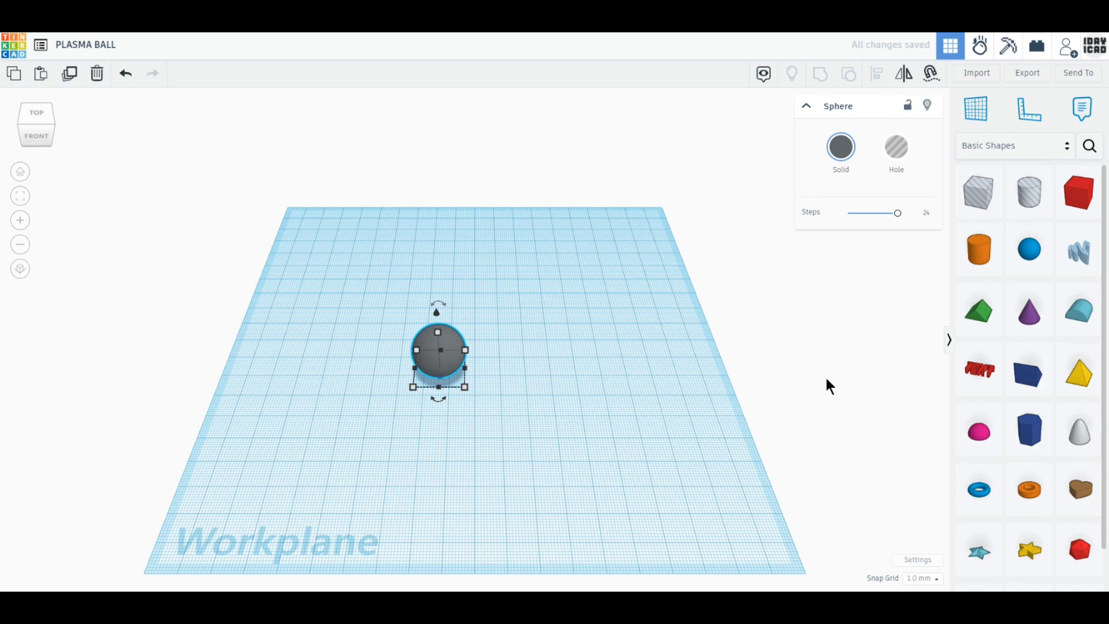
Step: Add a Scribble shape beside the sphere, drawn as one long lengthwise zigzag lightning strand
{"action": "left_click", "coordinate": [1080, 263]}
{"action": "left_click", "coordinate": [575, 400]}
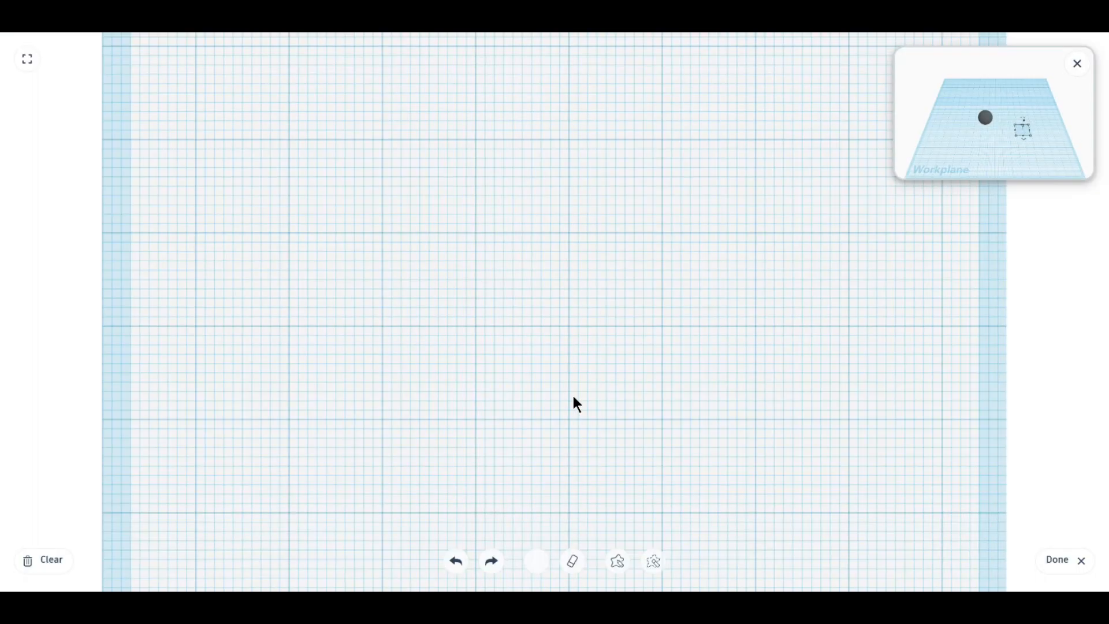
{"action": "mouse_move", "coordinate": [612, 174]}
{"action": "left_mouse_down"}
{"action": "mouse_move", "coordinate": [560, 293]}
{"action": "mouse_move", "coordinate": [575, 506]}
{"action": "left_mouse_up"}
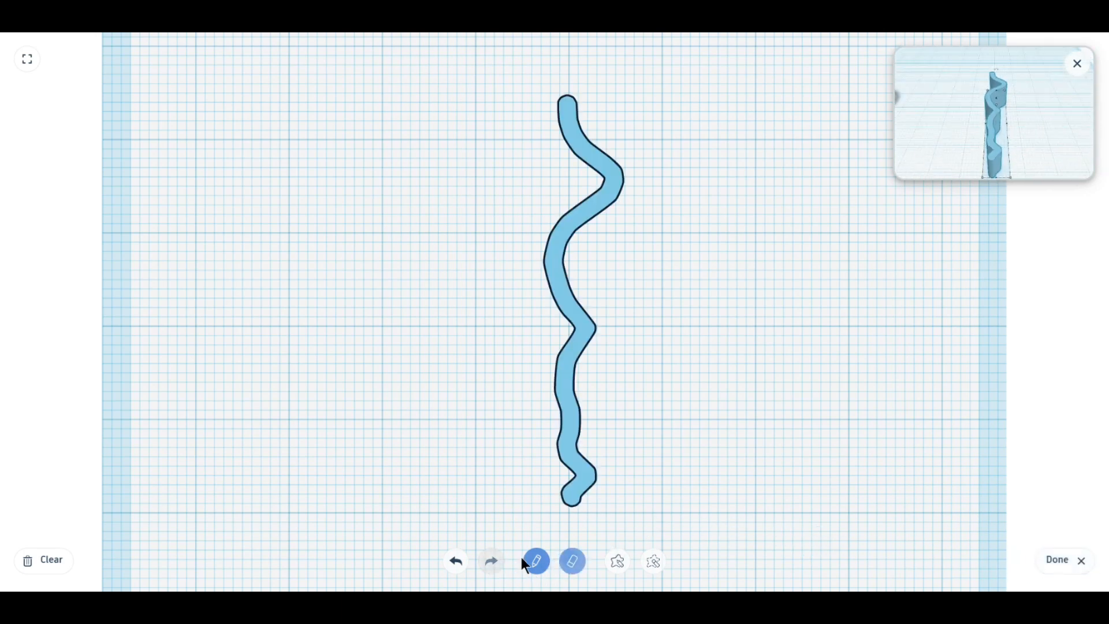
{"action": "left_click", "coordinate": [457, 561]}
{"action": "mouse_move", "coordinate": [568, 87]}
{"action": "left_mouse_down"}
{"action": "mouse_move", "coordinate": [591, 220]}
{"action": "mouse_move", "coordinate": [579, 310]}
{"action": "mouse_move", "coordinate": [589, 418]}
{"action": "left_mouse_up"}
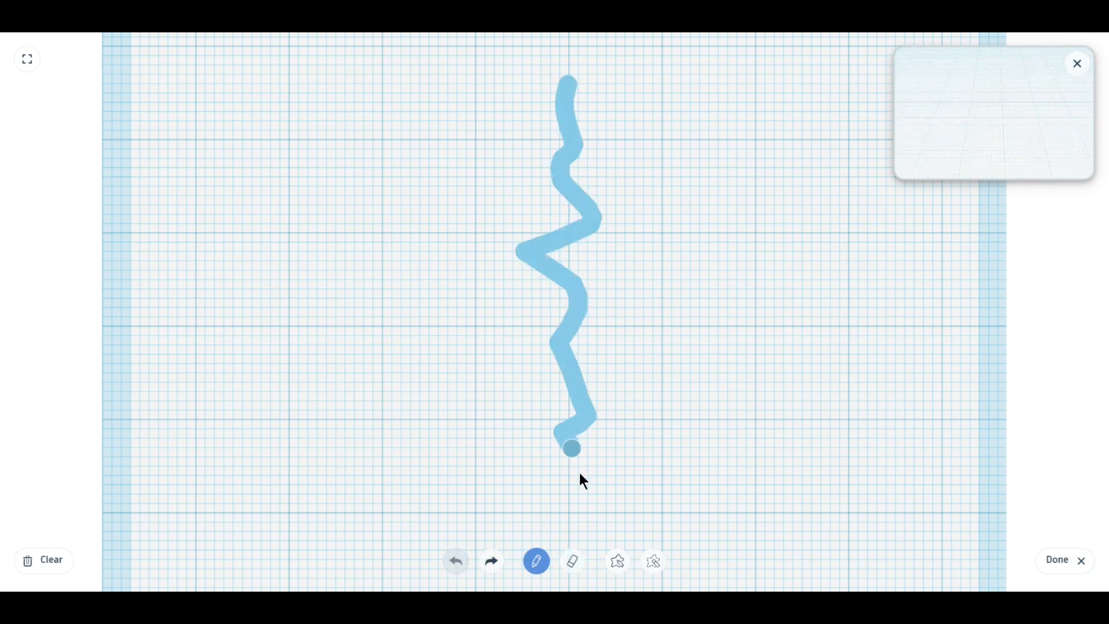
{"action": "left_click", "coordinate": [1058, 560]}
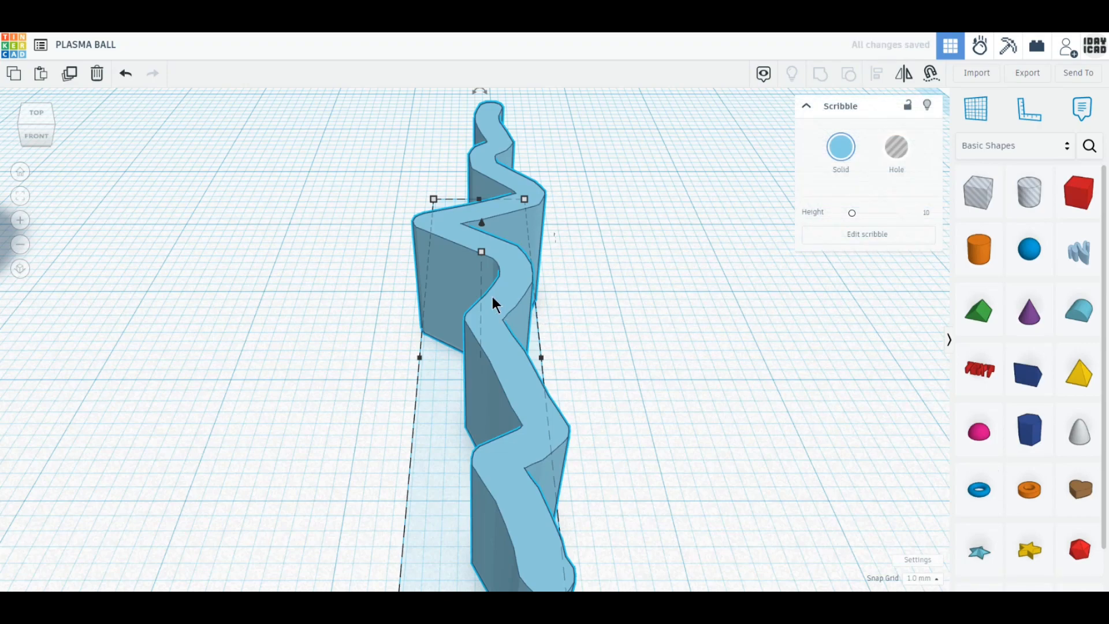
Step: Set the height of the lightning scribble to 1 mm
{"action": "left_click", "coordinate": [541, 308]}
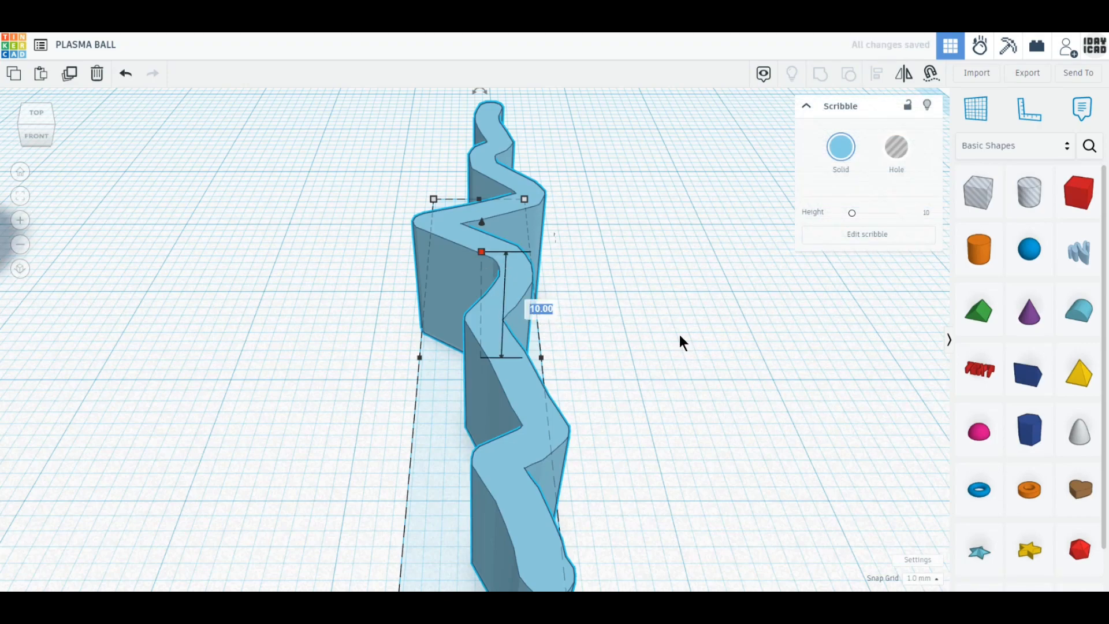
{"action": "type", "text": "1"}
{"action": "key", "text": "Return"}
Step: Narrow the lightning scribble to a width of 4 mm
{"action": "scroll", "coordinate": [459, 327], "scroll_direction": "down", "scroll_amount": 3}
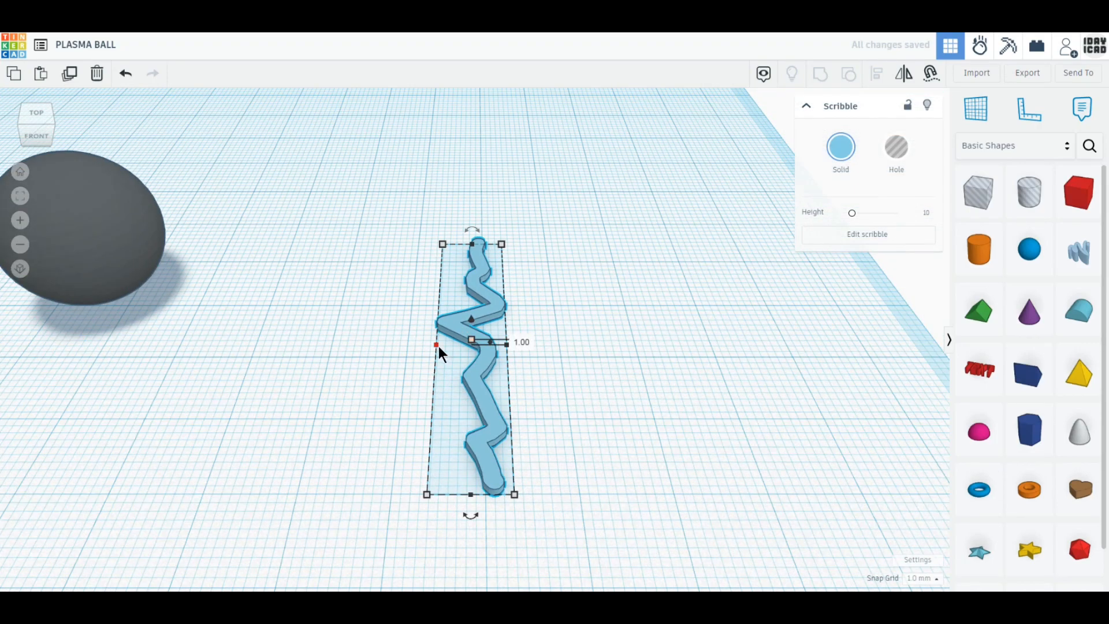
{"action": "left_click_drag", "start_coordinate": [438, 345], "coordinate": [463, 346]}
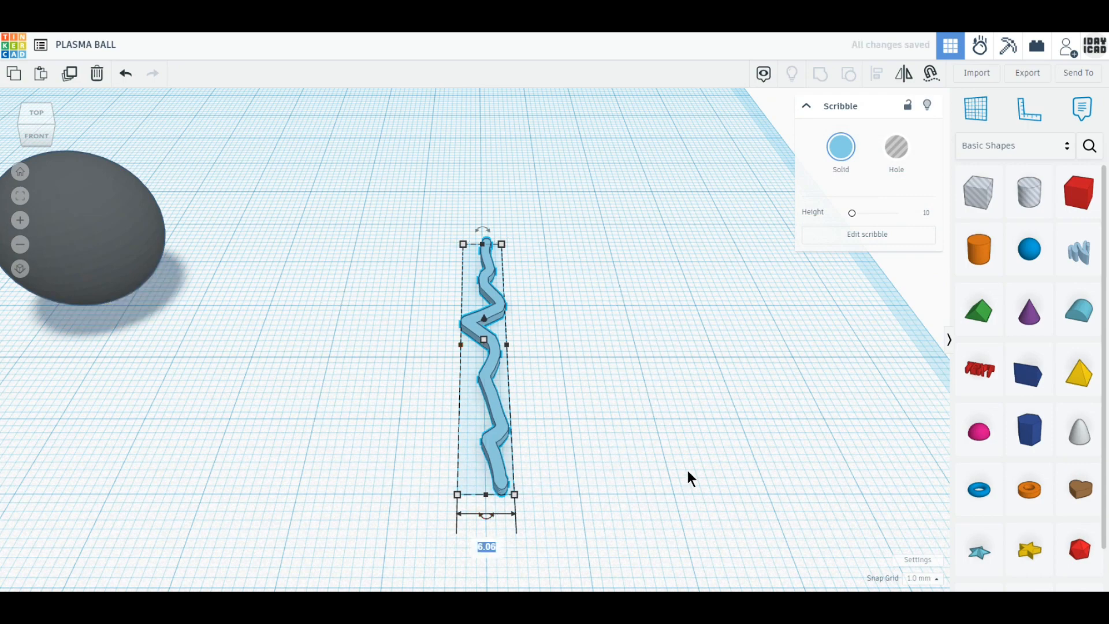
{"action": "type", "text": "3"}
{"action": "key", "text": "Return"}
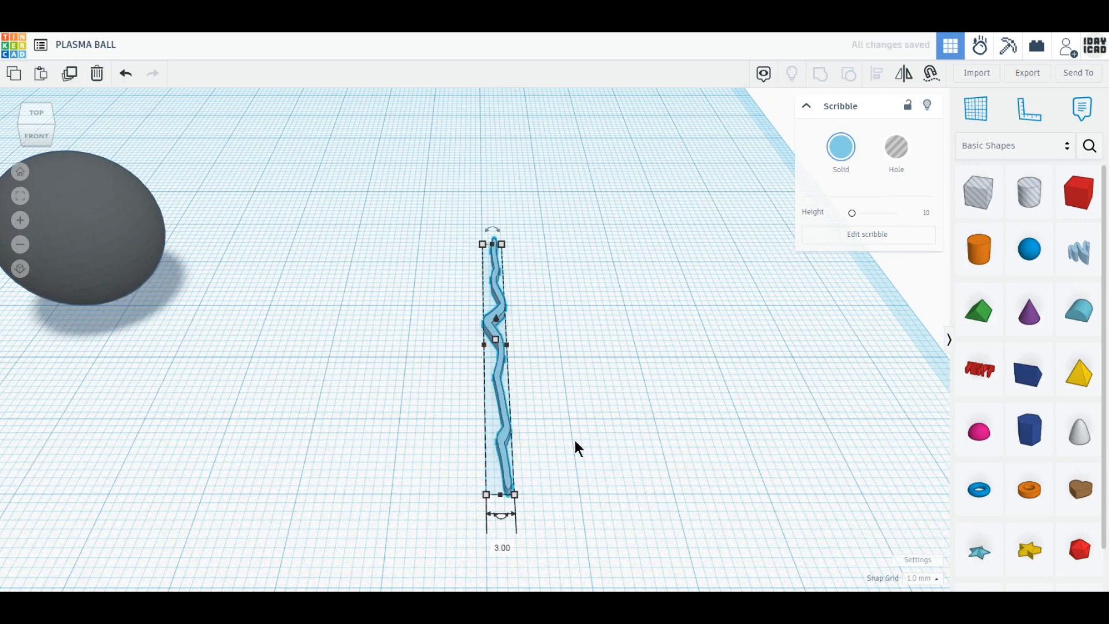
{"action": "type", "text": "4"}
{"action": "key", "text": "Return"}
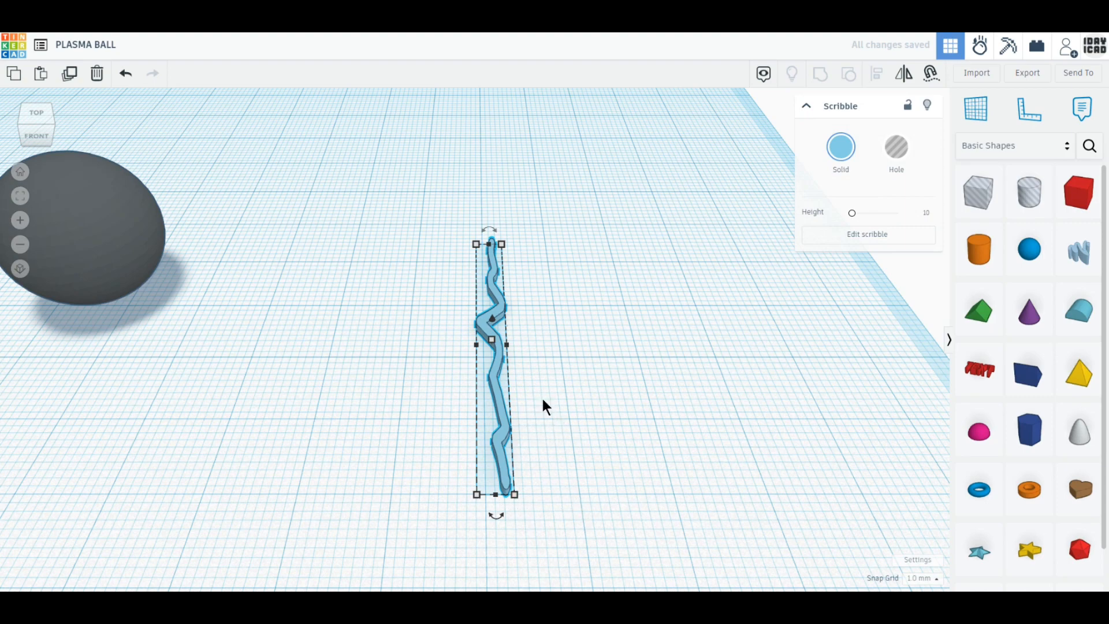
Step: Switch to an orthographic top view and set the lightning scribble's length to 44 mm
{"action": "right_click_drag", "start_coordinate": [395, 462], "coordinate": [472, 495]}
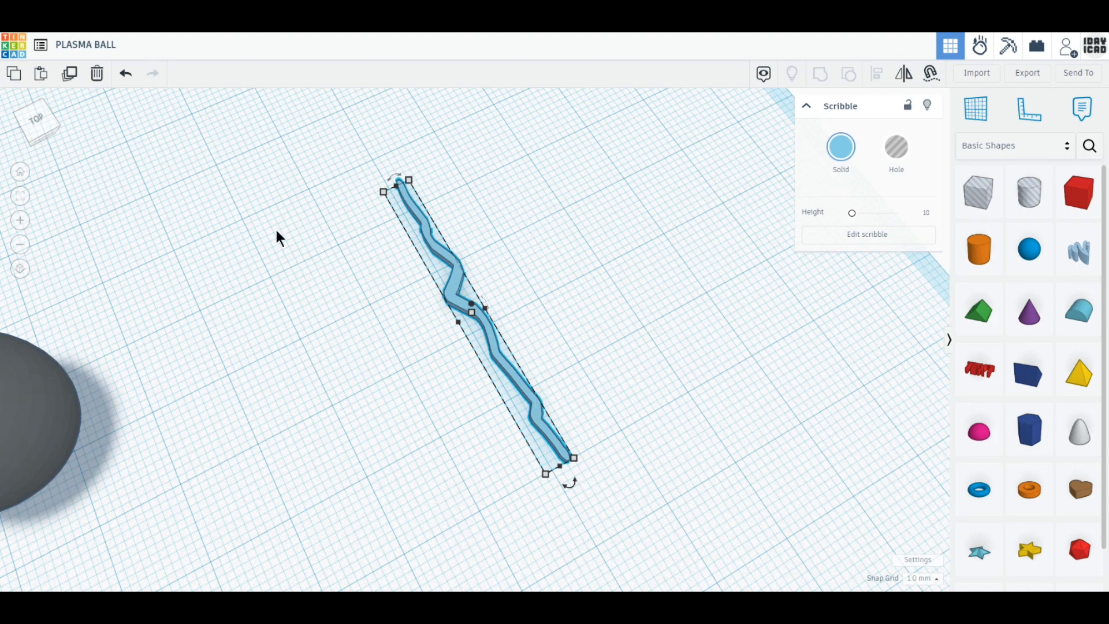
{"action": "mouse_move", "coordinate": [314, 282]}
{"action": "right_mouse_down"}
{"action": "mouse_move", "coordinate": [385, 463]}
{"action": "mouse_move", "coordinate": [354, 470]}
{"action": "mouse_move", "coordinate": [586, 393]}
{"action": "right_mouse_up"}
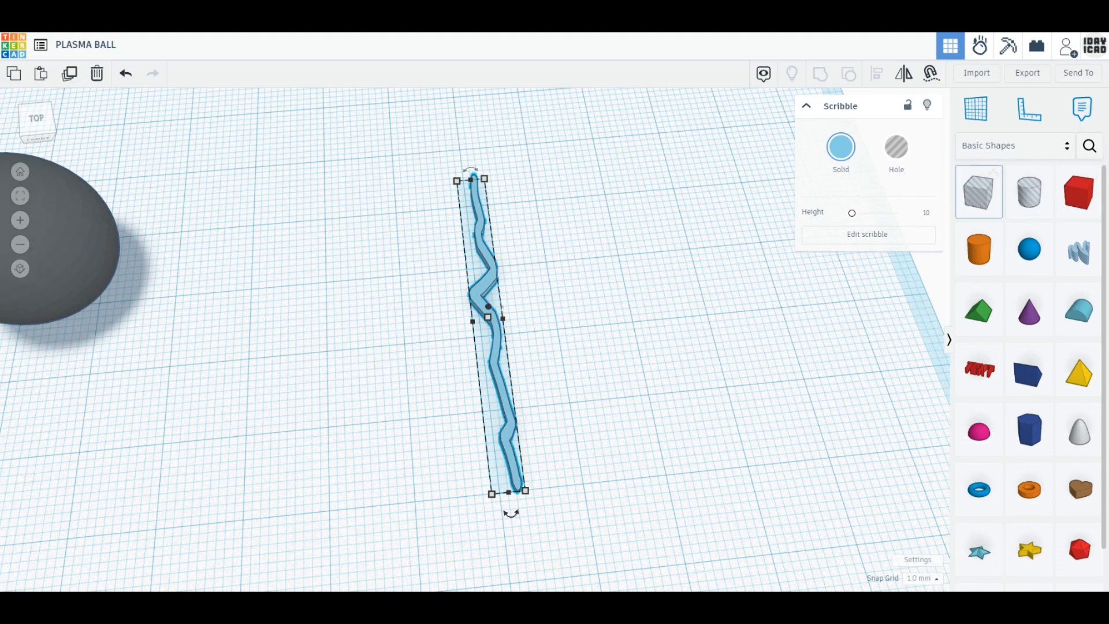
{"action": "left_click", "coordinate": [44, 119]}
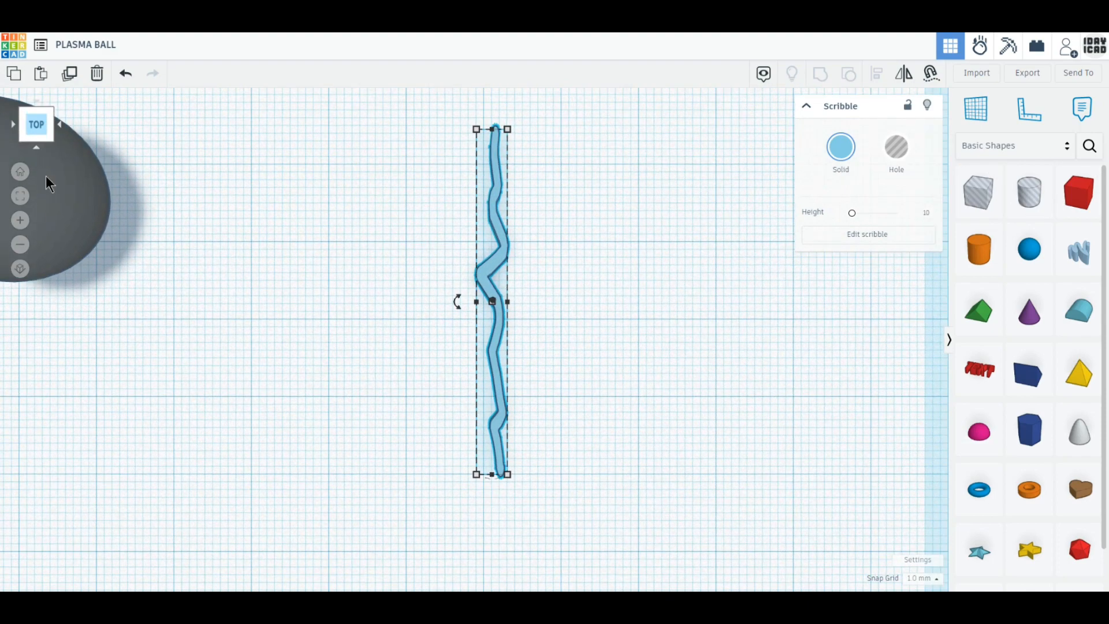
{"action": "left_click", "coordinate": [20, 269]}
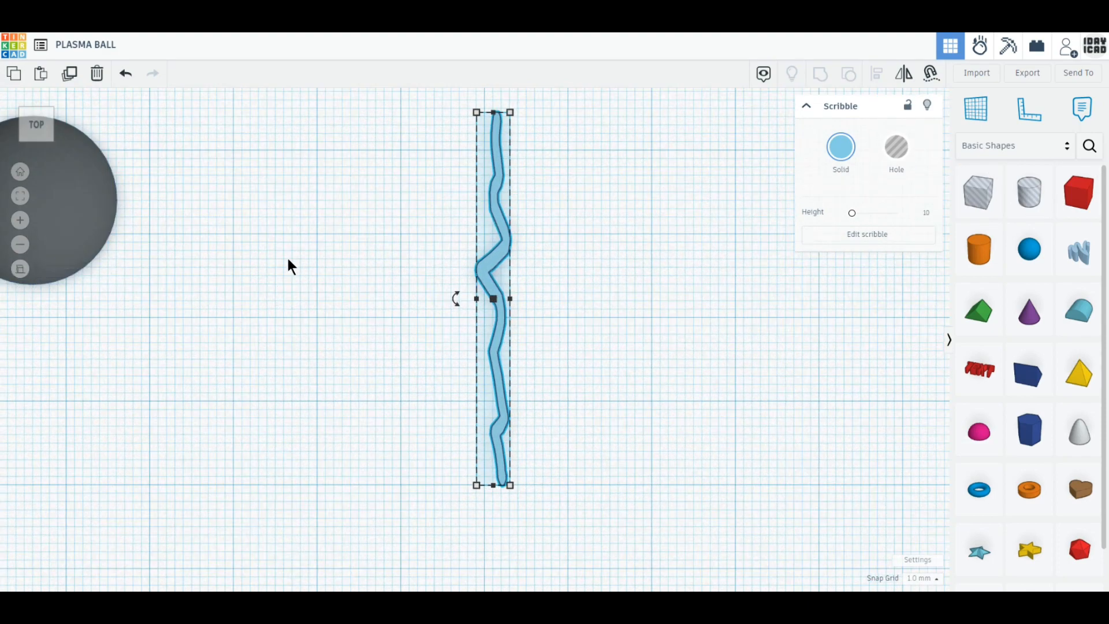
{"action": "left_click", "coordinate": [295, 310]}
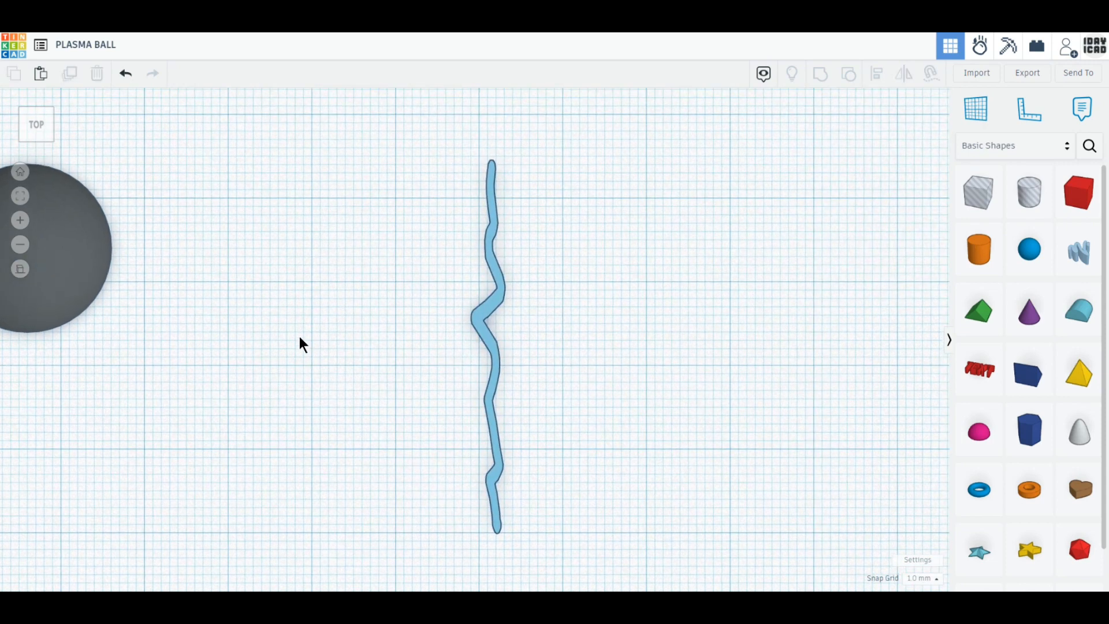
{"action": "left_click", "coordinate": [481, 330]}
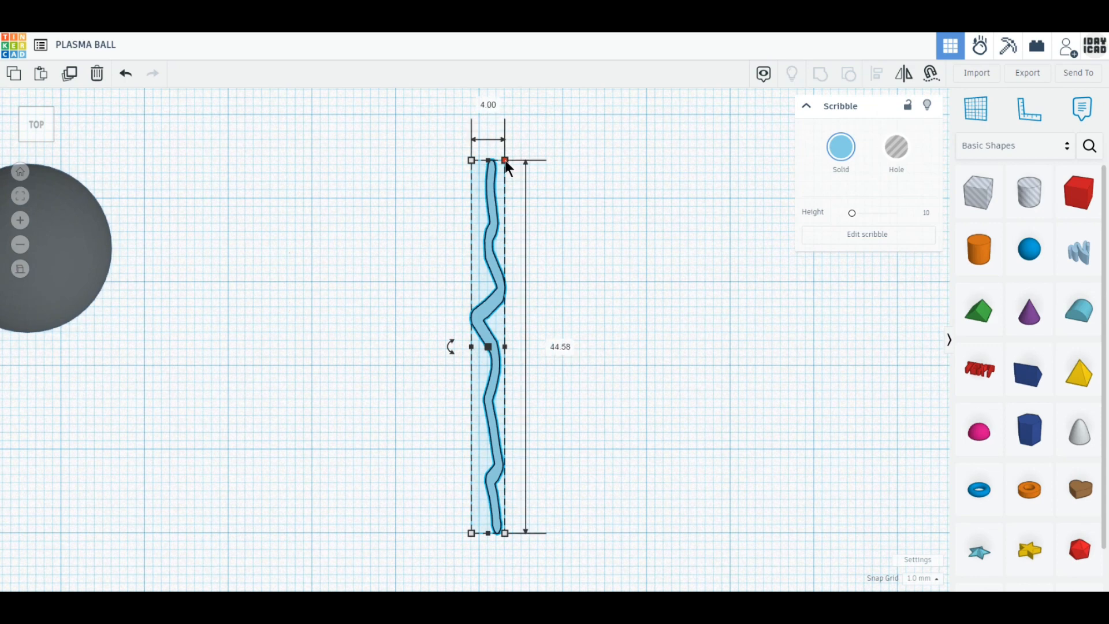
{"action": "left_click", "coordinate": [556, 347]}
{"action": "type", "text": "44"}
{"action": "key", "text": "Return"}
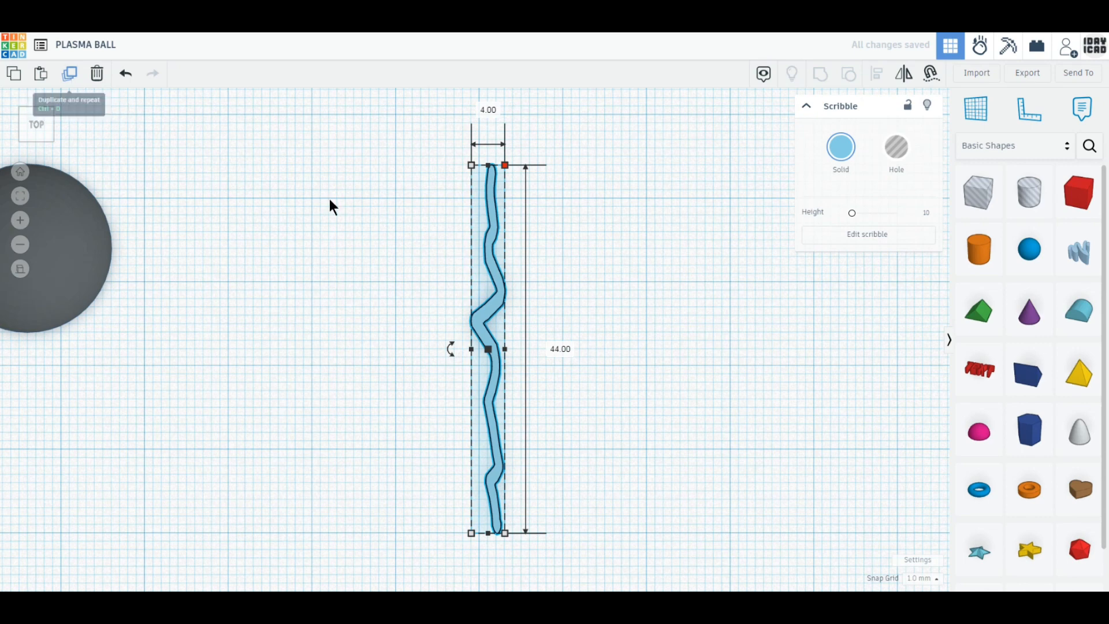
Step: Duplicate the lightning strand and space the two parallel strands about 11 mm apart
{"action": "left_click_drag", "start_coordinate": [483, 325], "coordinate": [568, 317]}
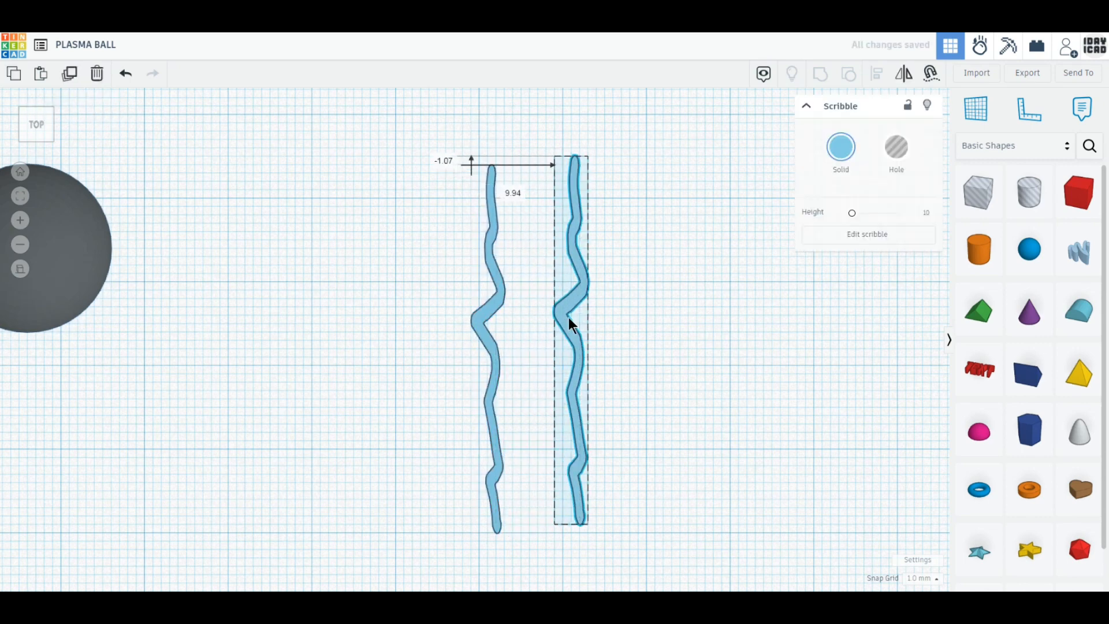
{"action": "left_click", "coordinate": [484, 381]}
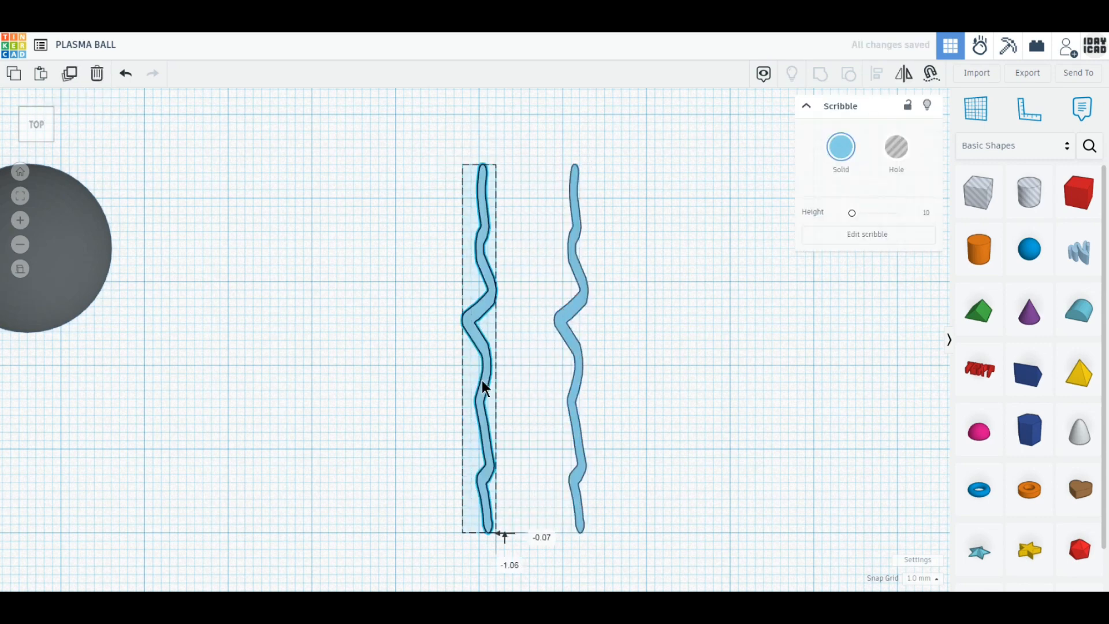
Step: Place a hole box over the upper half of the right strand, flush with its upper end, and lengthen it to 22 mm
{"action": "left_click", "coordinate": [1030, 249]}
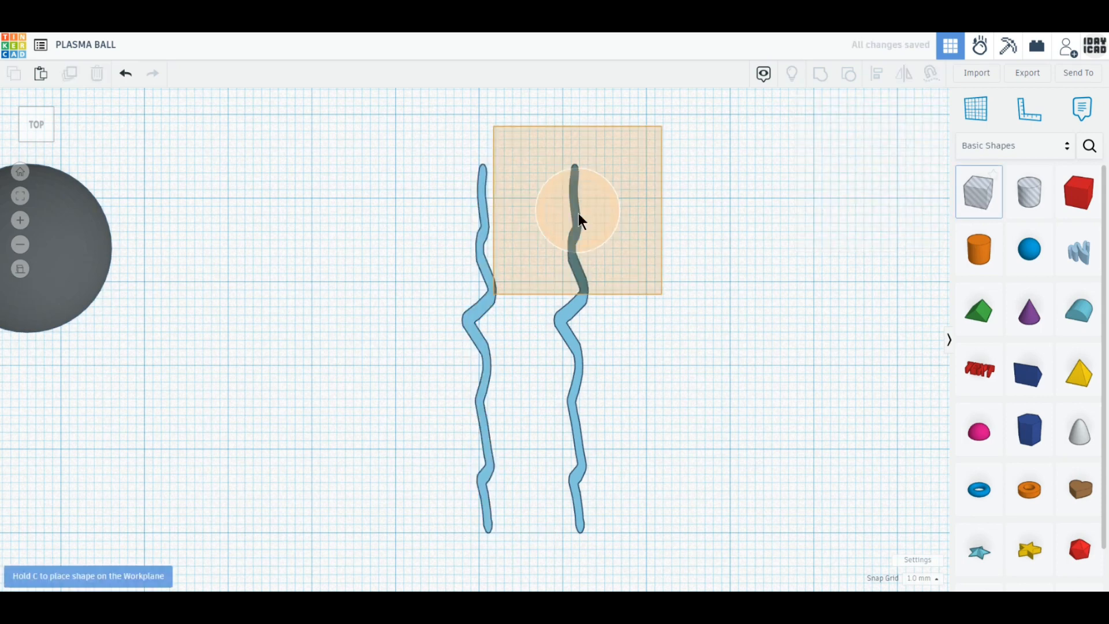
{"action": "left_click", "coordinate": [768, 245]}
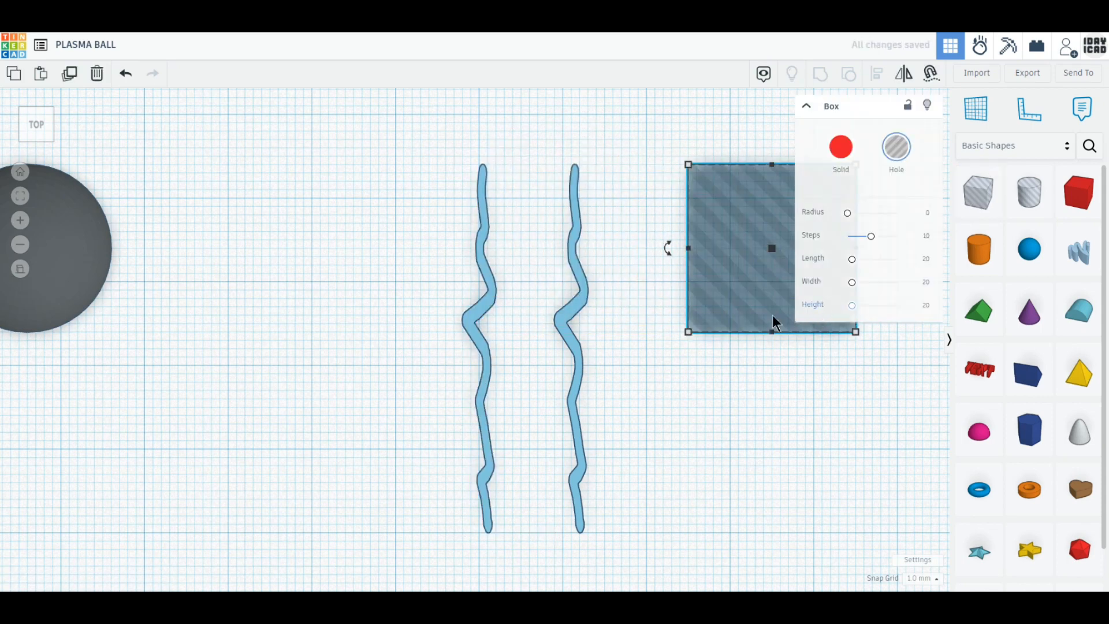
{"action": "left_click_drag", "start_coordinate": [772, 317], "coordinate": [556, 307]}
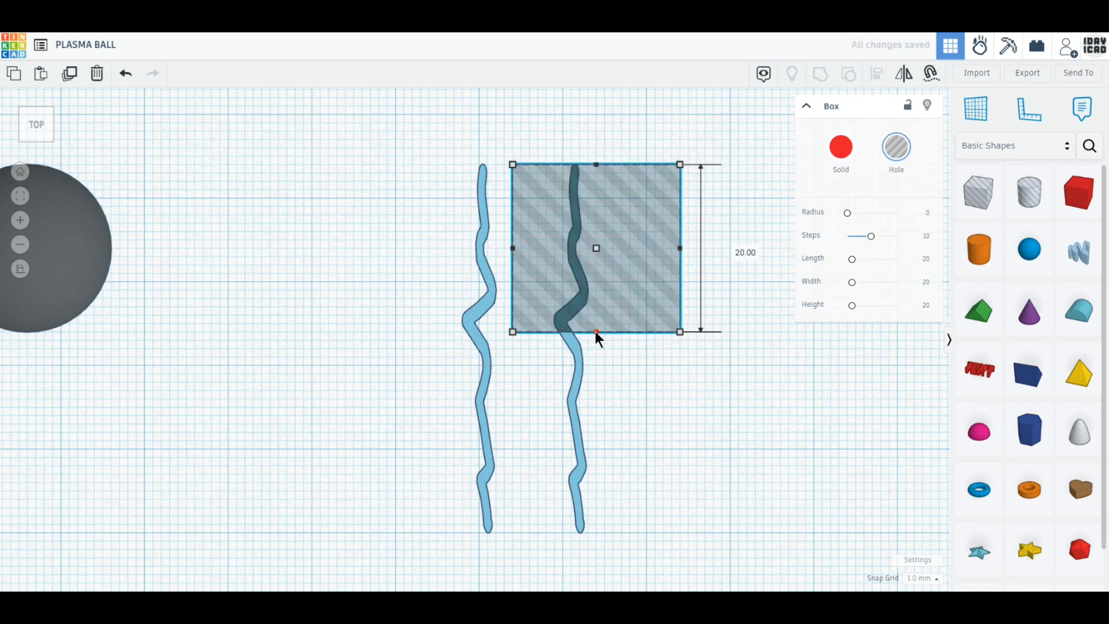
{"action": "left_click_drag", "start_coordinate": [595, 331], "coordinate": [594, 348]}
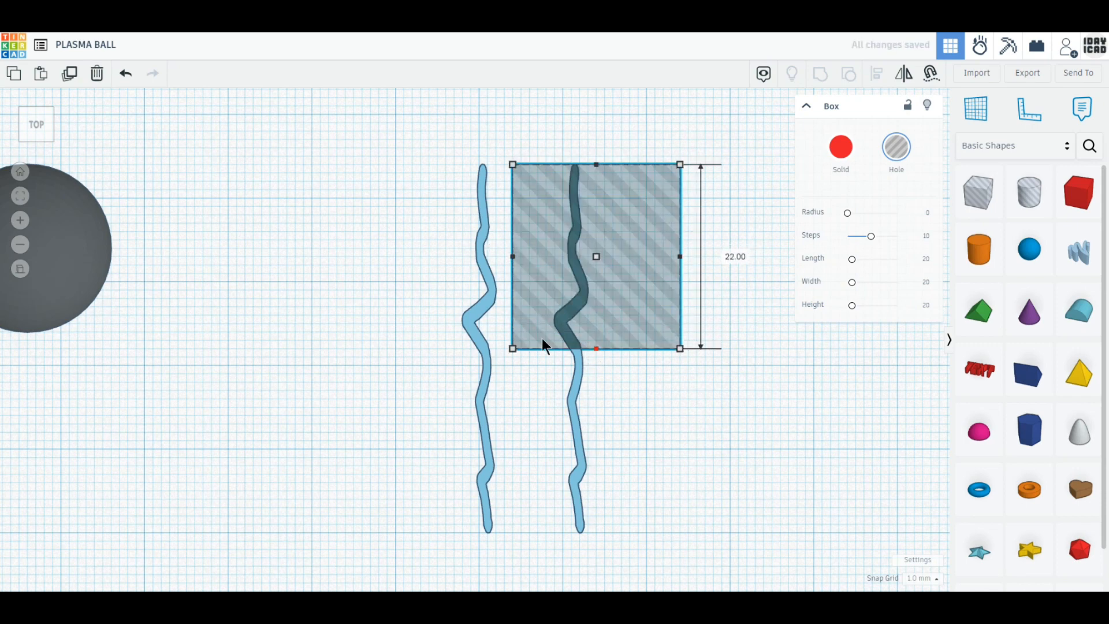
Step: Duplicate the hole box over the lower half of the left strand and align that strand and box on their shared lengthwise centreline
{"action": "left_click", "coordinate": [68, 84]}
{"action": "mouse_move", "coordinate": [594, 296]}
{"action": "left_mouse_down"}
{"action": "mouse_move", "coordinate": [560, 449]}
{"action": "mouse_move", "coordinate": [488, 506]}
{"action": "mouse_move", "coordinate": [494, 485]}
{"action": "left_mouse_up"}
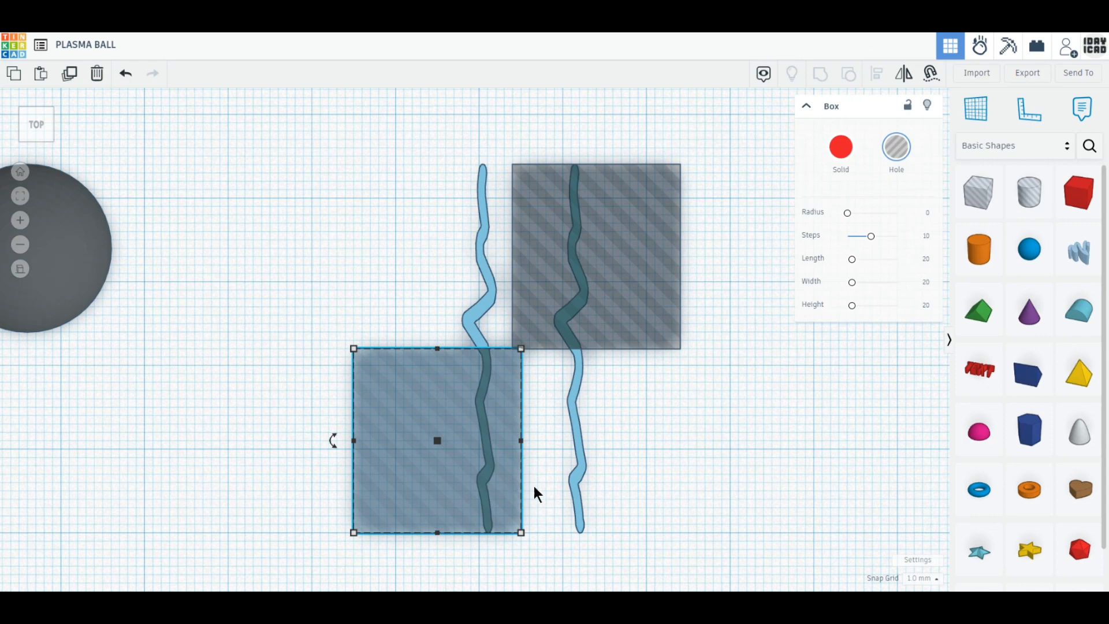
{"action": "left_click", "coordinate": [506, 467], "text": "shift"}
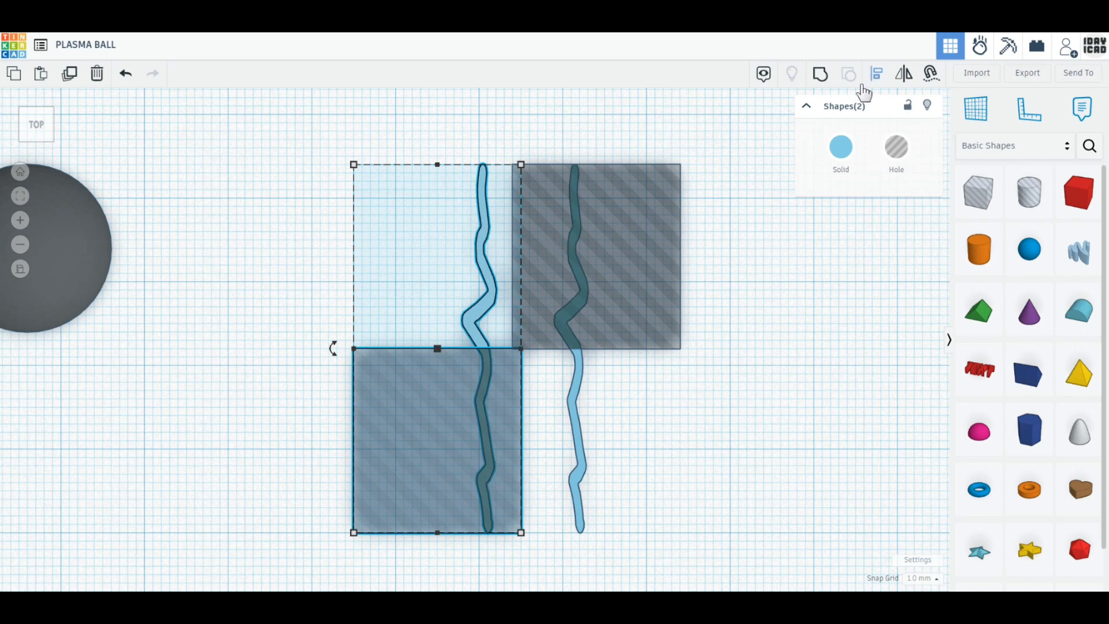
{"action": "left_click", "coordinate": [878, 75]}
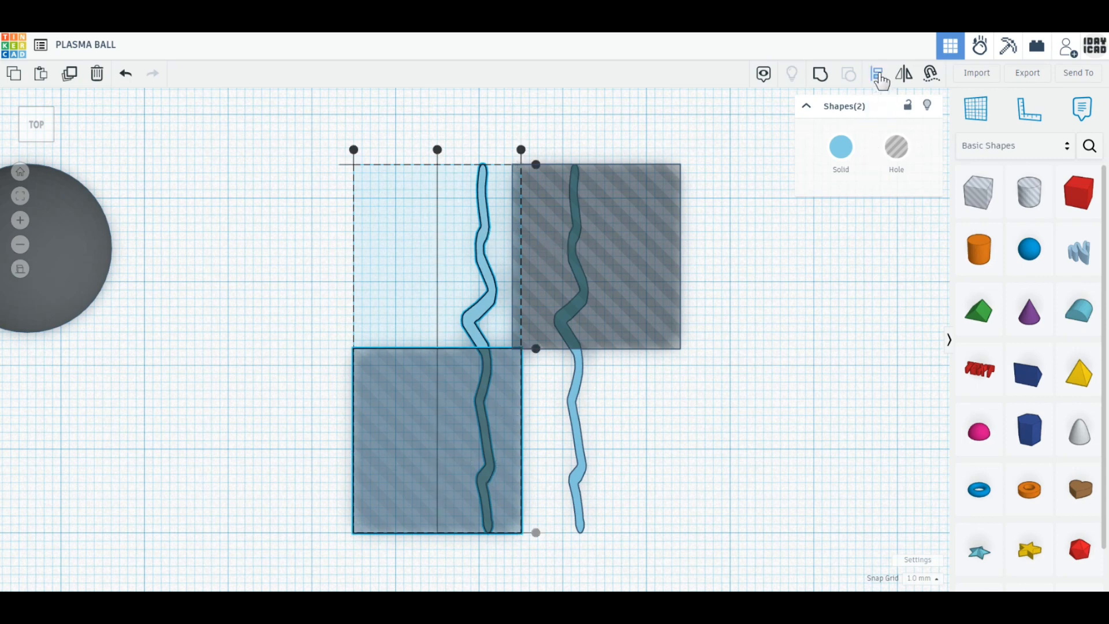
{"action": "left_click", "coordinate": [437, 150]}
Step: Align the right strand and its hole box on their shared lengthwise centreline
{"action": "left_click_drag", "start_coordinate": [642, 397], "coordinate": [555, 327]}
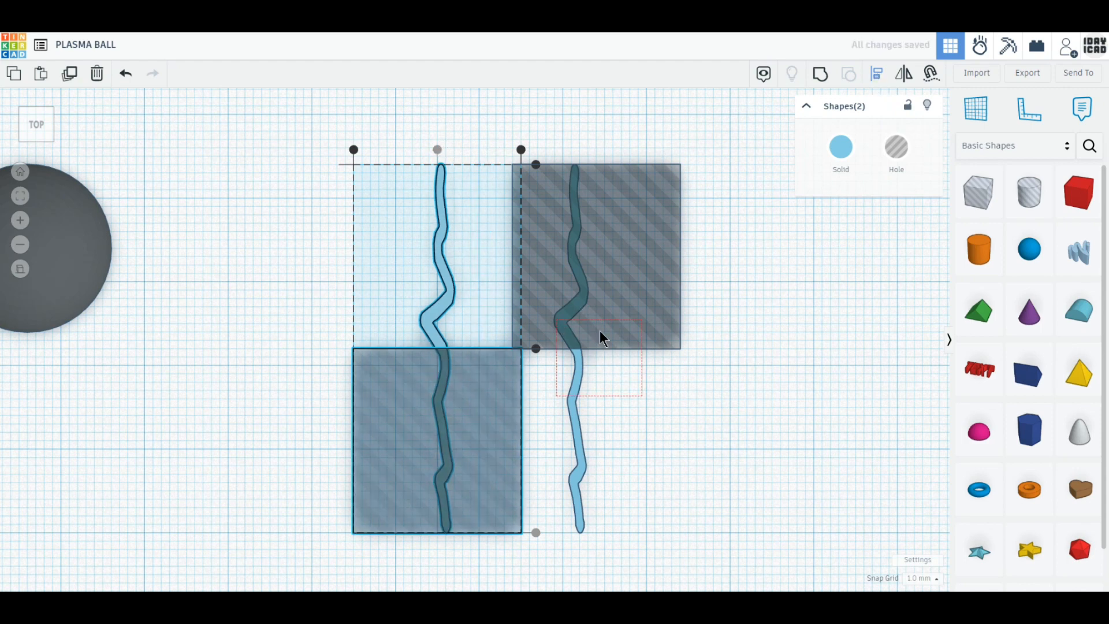
{"action": "left_click", "coordinate": [876, 75]}
{"action": "left_click", "coordinate": [596, 149]}
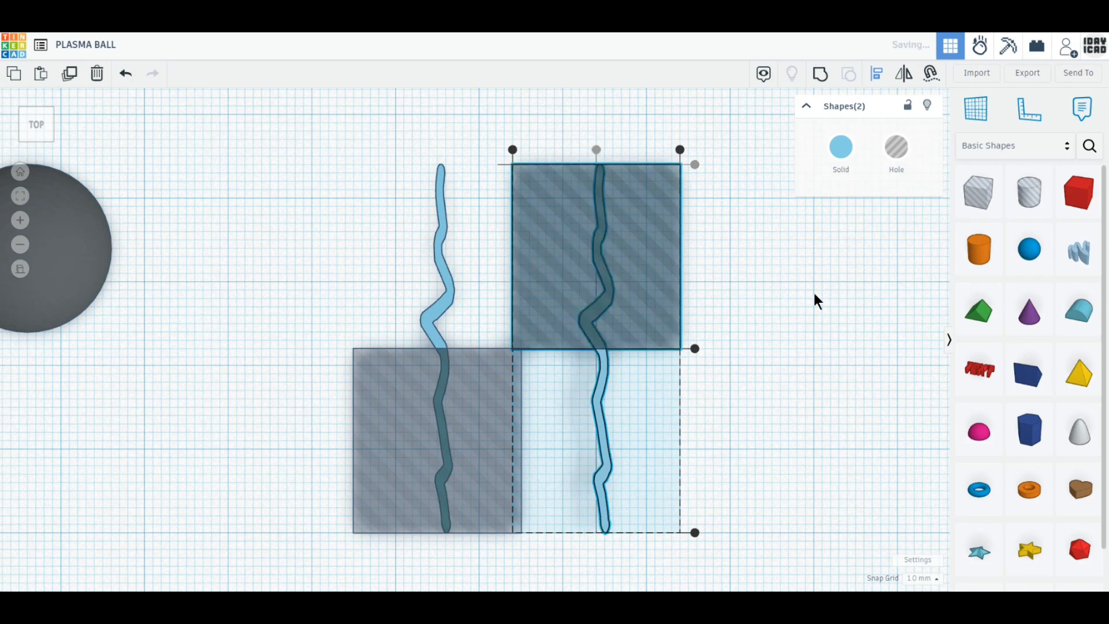
{"action": "left_click", "coordinate": [817, 292]}
Step: Move the left strand and box 5 mm left and 4 mm down, and stack the other pair directly above so the exposed strand ends meet
{"action": "mouse_move", "coordinate": [528, 276]}
{"action": "middle_mouse_down"}
{"action": "mouse_move", "coordinate": [578, 374]}
{"action": "mouse_move", "coordinate": [577, 422]}
{"action": "middle_mouse_up"}
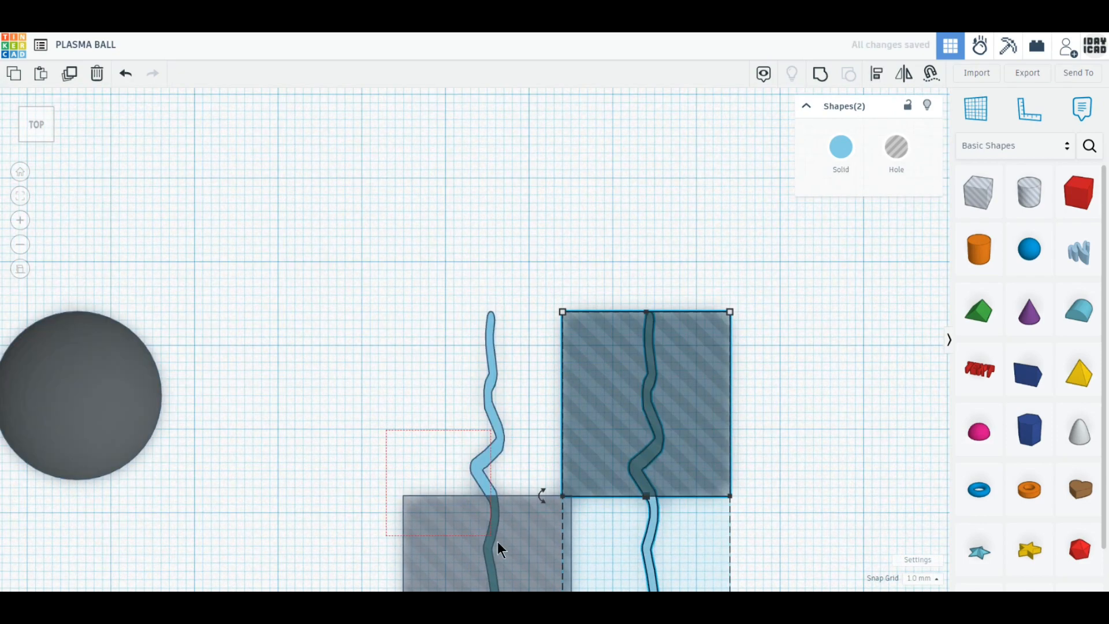
{"action": "left_click", "coordinate": [517, 570]}
{"action": "mouse_move", "coordinate": [493, 345]}
{"action": "left_mouse_down"}
{"action": "mouse_move", "coordinate": [448, 390]}
{"action": "mouse_move", "coordinate": [452, 375]}
{"action": "left_mouse_up"}
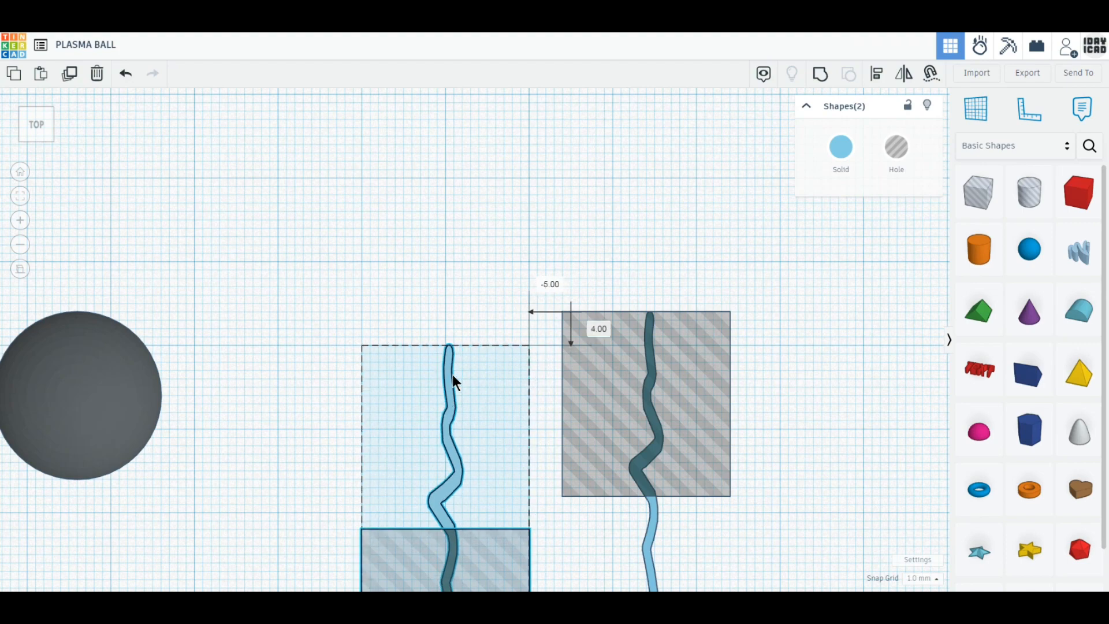
{"action": "left_click", "coordinate": [649, 532]}
{"action": "mouse_move", "coordinate": [650, 532]}
{"action": "left_mouse_down"}
{"action": "mouse_move", "coordinate": [443, 312]}
{"action": "mouse_move", "coordinate": [433, 247]}
{"action": "mouse_move", "coordinate": [442, 182]}
{"action": "mouse_move", "coordinate": [449, 196]}
{"action": "left_mouse_up"}
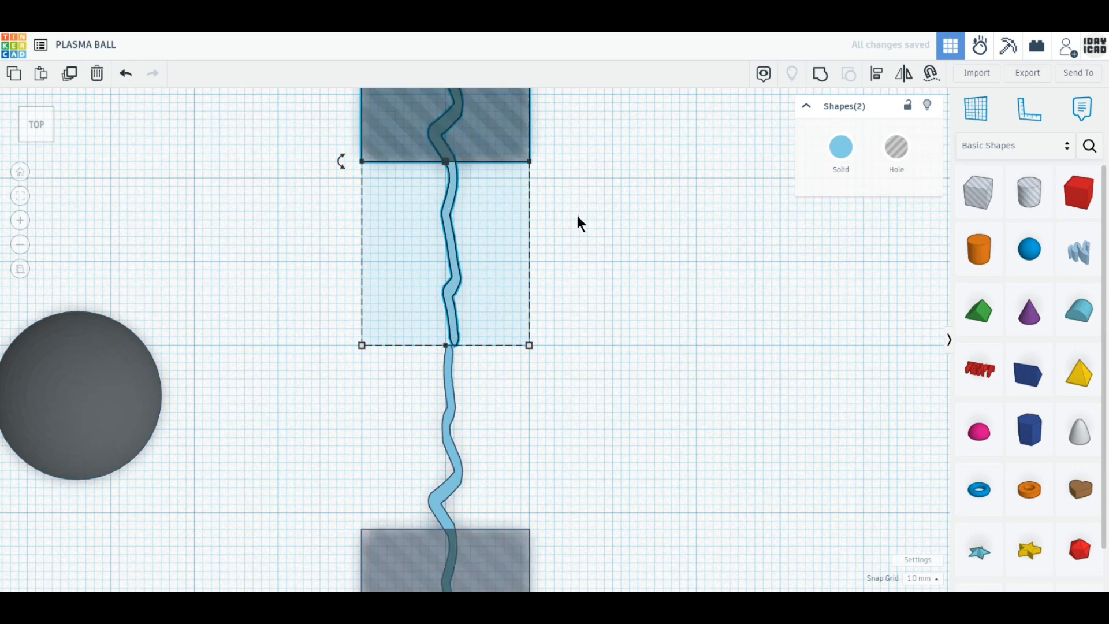
{"action": "left_click_drag", "start_coordinate": [593, 254], "coordinate": [426, 128]}
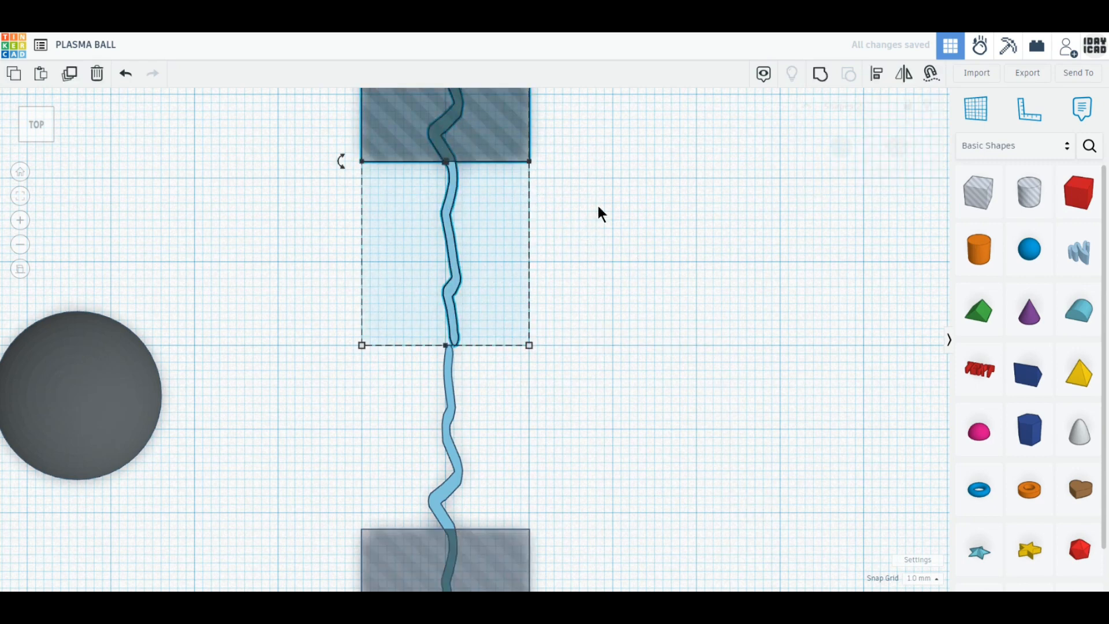
Step: Group each strand with its overlapping hole box to cut away the covered half
{"action": "left_click", "coordinate": [821, 73]}
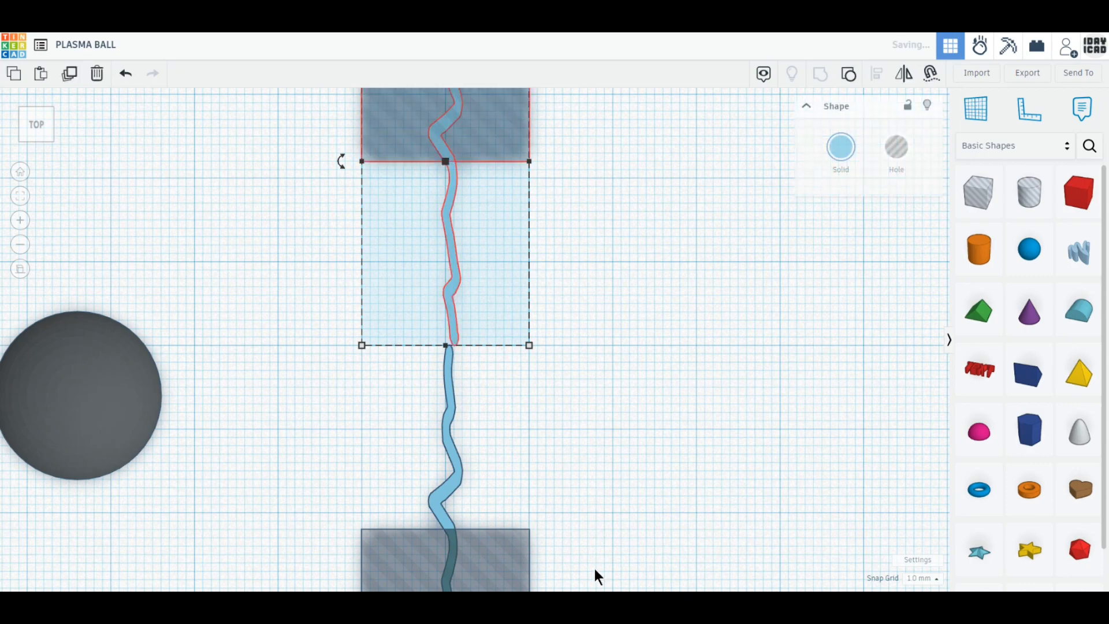
{"action": "left_click_drag", "start_coordinate": [594, 569], "coordinate": [442, 451]}
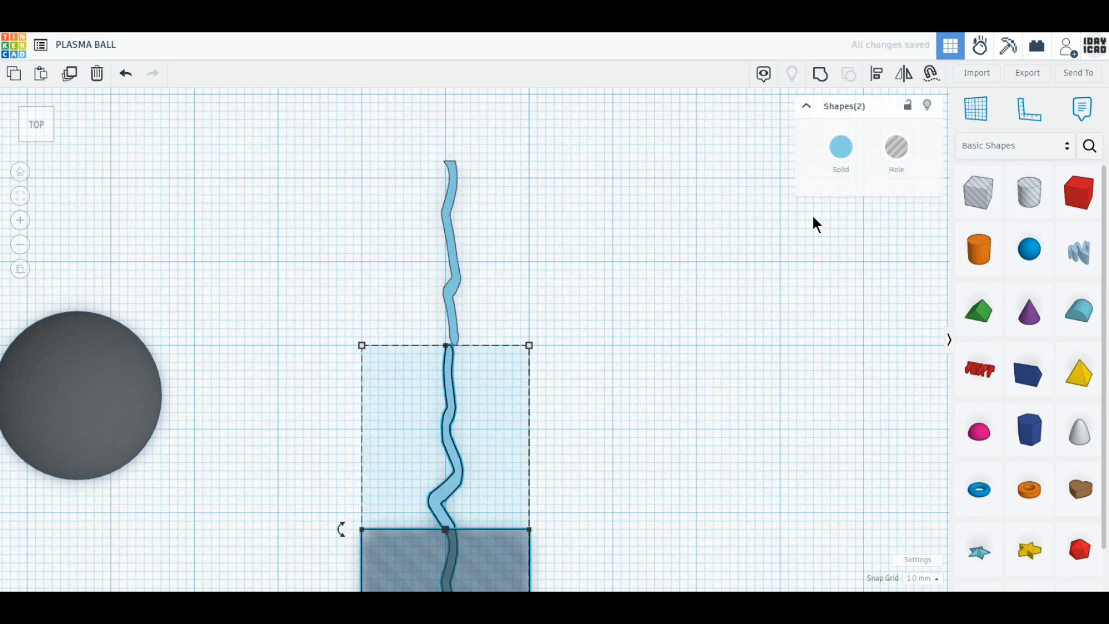
{"action": "left_click", "coordinate": [820, 74]}
{"action": "middle_click_drag", "start_coordinate": [656, 431], "coordinate": [660, 386]}
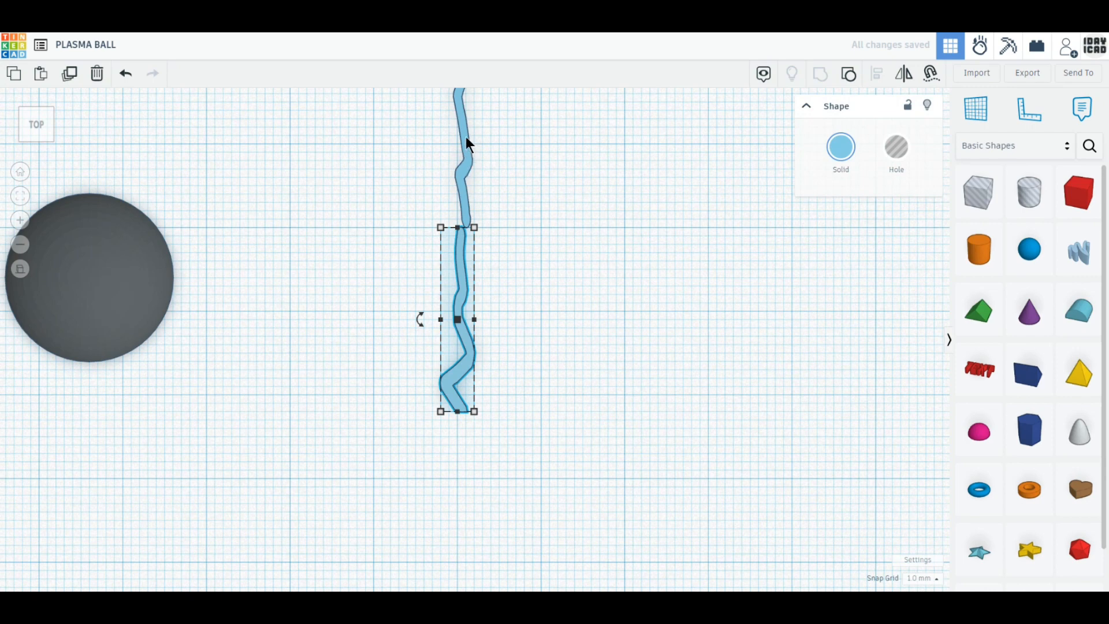
Step: Move the upper half-strand 44 mm down, below the other half, with a 0 sideways offset so their cut ends meet
{"action": "mouse_move", "coordinate": [465, 136]}
{"action": "left_mouse_down"}
{"action": "mouse_move", "coordinate": [473, 577]}
{"action": "mouse_move", "coordinate": [458, 491]}
{"action": "mouse_move", "coordinate": [465, 501]}
{"action": "left_mouse_up"}
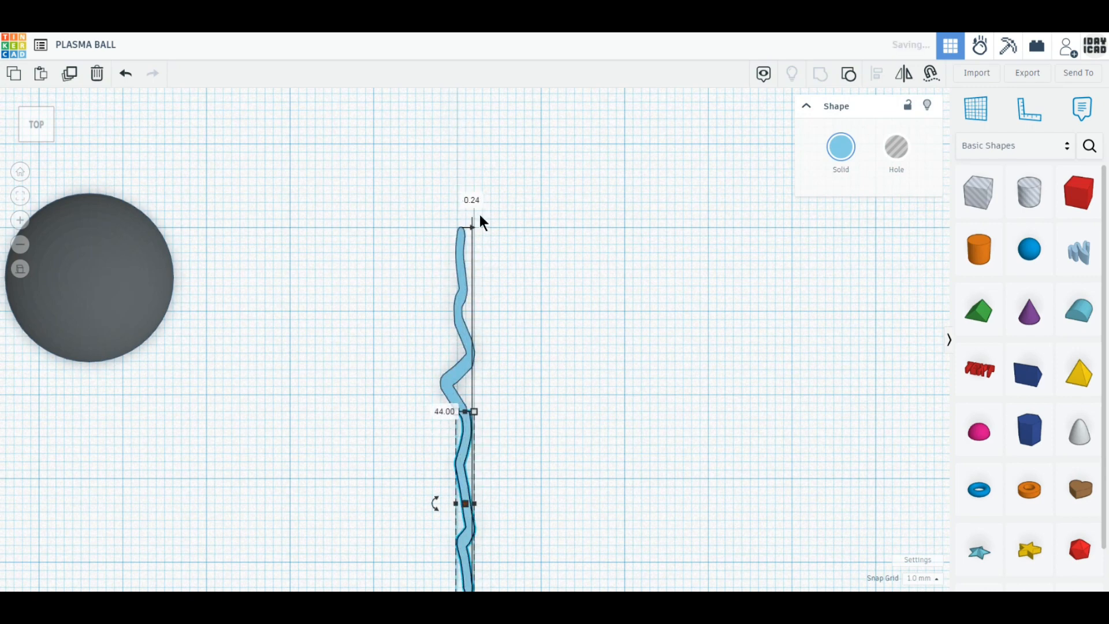
{"action": "left_click", "coordinate": [473, 200]}
{"action": "type", "text": "0"}
{"action": "key", "text": "Return"}
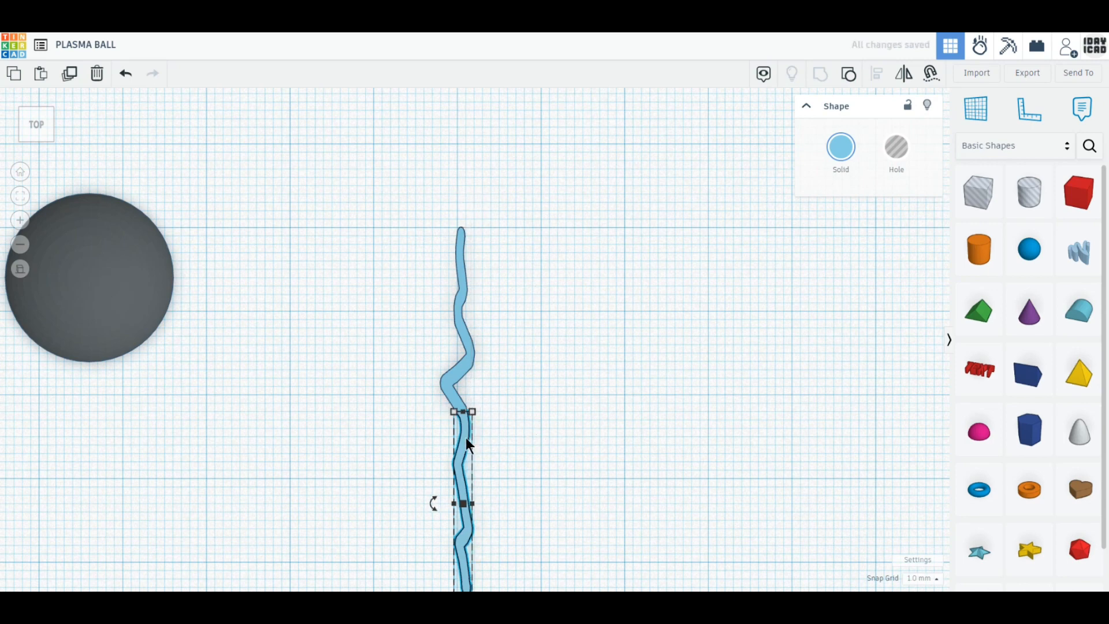
Step: Recolour the lower half-strand from the preset solid colours to a darker, saturated blue
{"action": "left_click", "coordinate": [504, 438]}
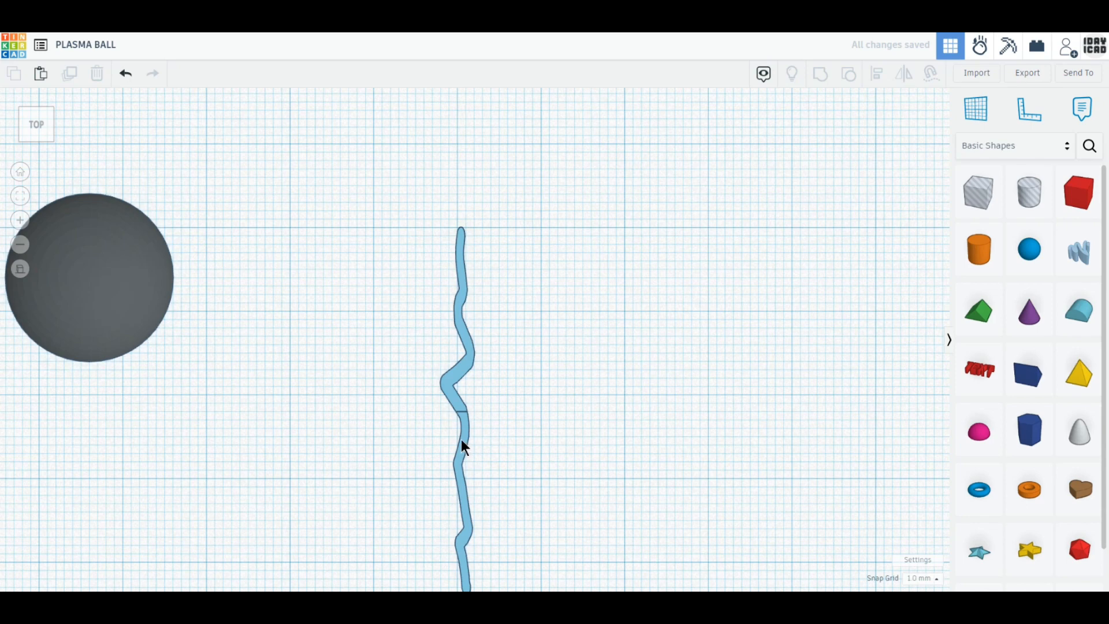
{"action": "left_click", "coordinate": [461, 440]}
{"action": "left_click", "coordinate": [849, 167]}
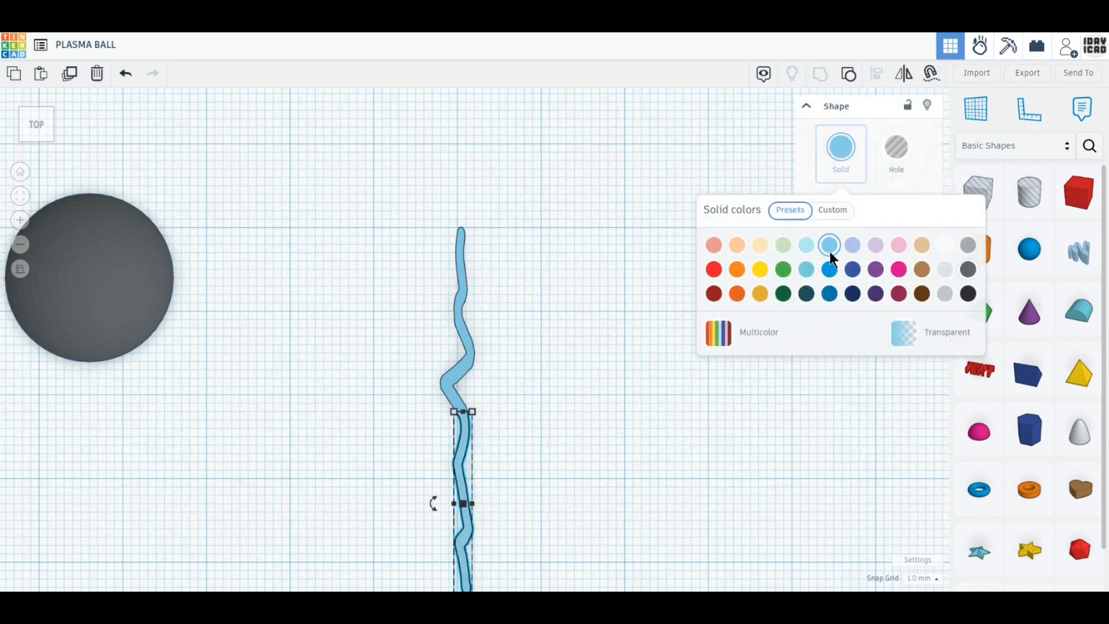
{"action": "left_click", "coordinate": [830, 270]}
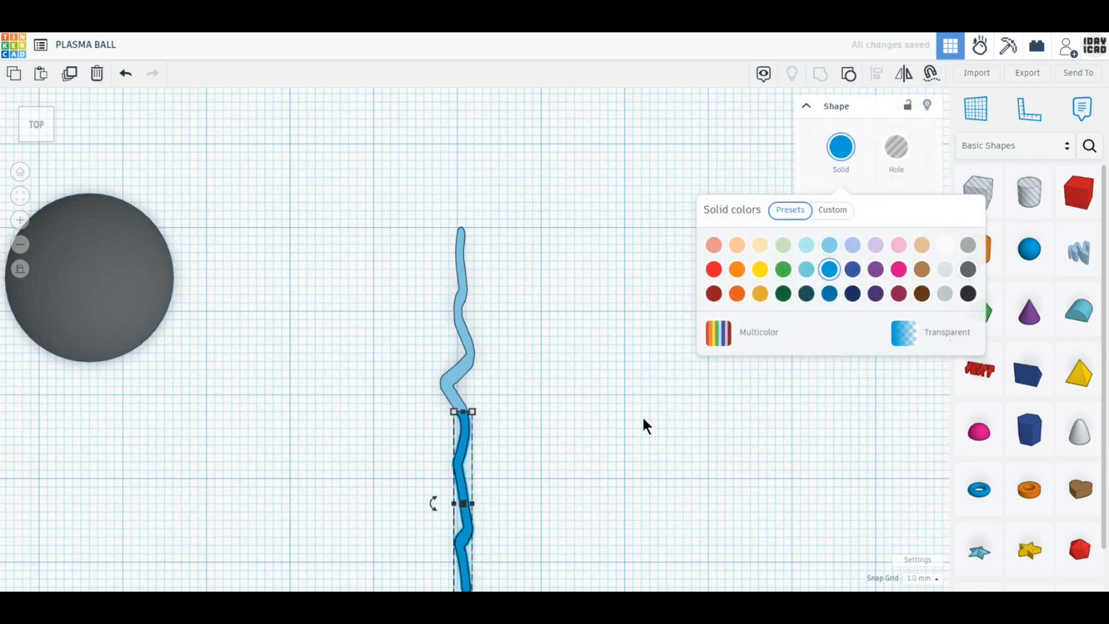
Step: Group the two half-strands into one shape and set it to Multicolor
{"action": "left_click_drag", "start_coordinate": [545, 481], "coordinate": [427, 364]}
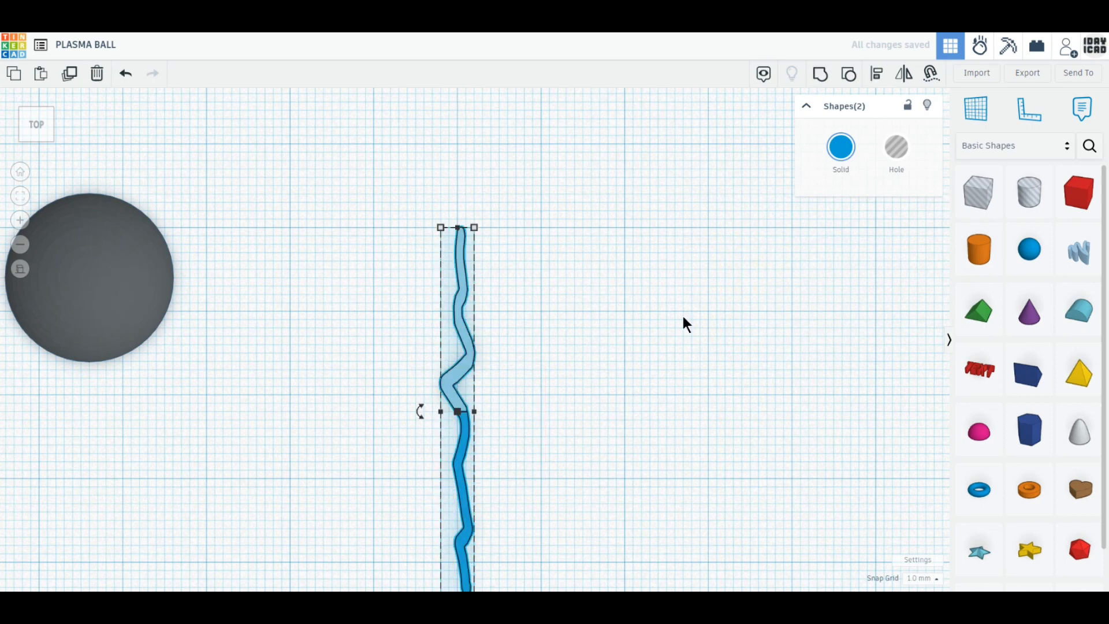
{"action": "left_click", "coordinate": [820, 73]}
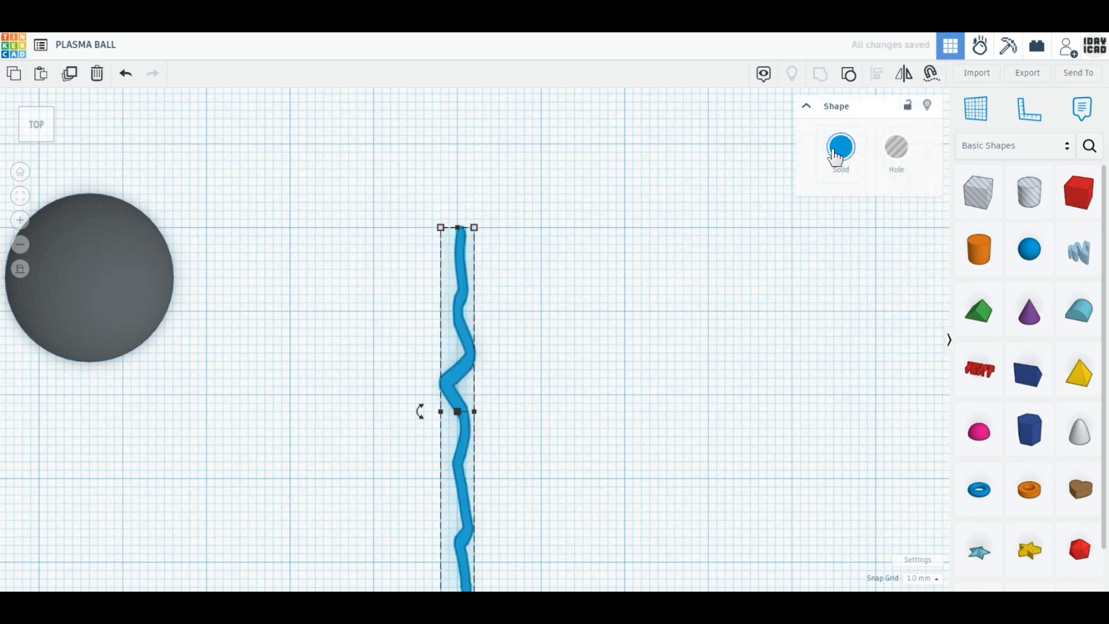
{"action": "left_click", "coordinate": [835, 153]}
{"action": "left_click", "coordinate": [731, 342]}
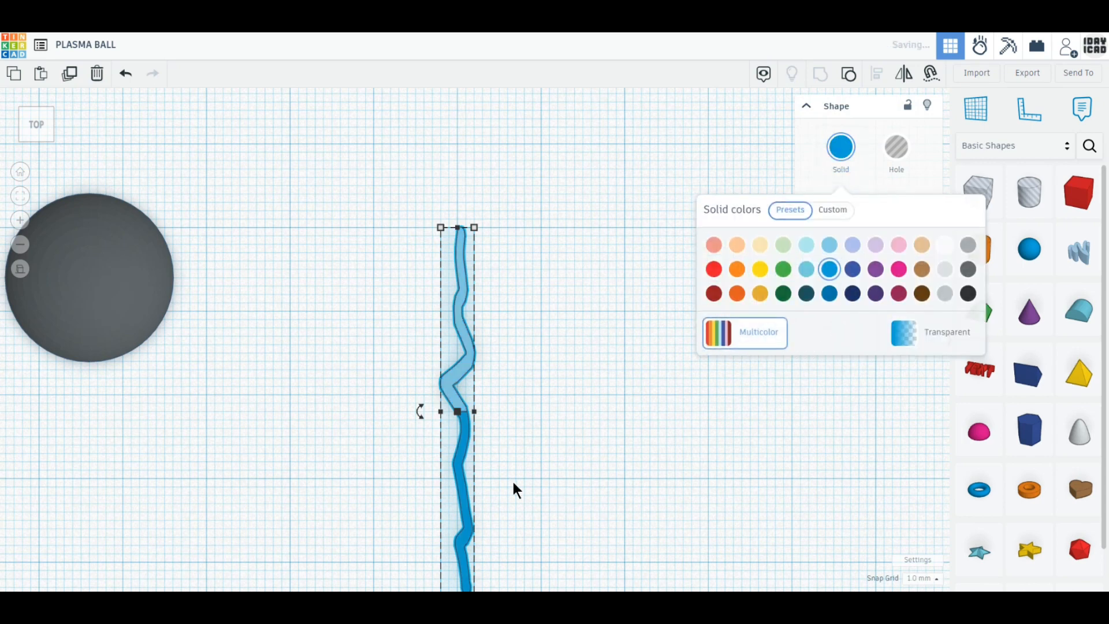
Step: Rotate the strand a quarter turn so its light blue end faces the grey sphere, and roll it 45° about its length
{"action": "mouse_move", "coordinate": [421, 420]}
{"action": "left_mouse_down"}
{"action": "mouse_move", "coordinate": [468, 449]}
{"action": "mouse_move", "coordinate": [458, 452]}
{"action": "left_mouse_up"}
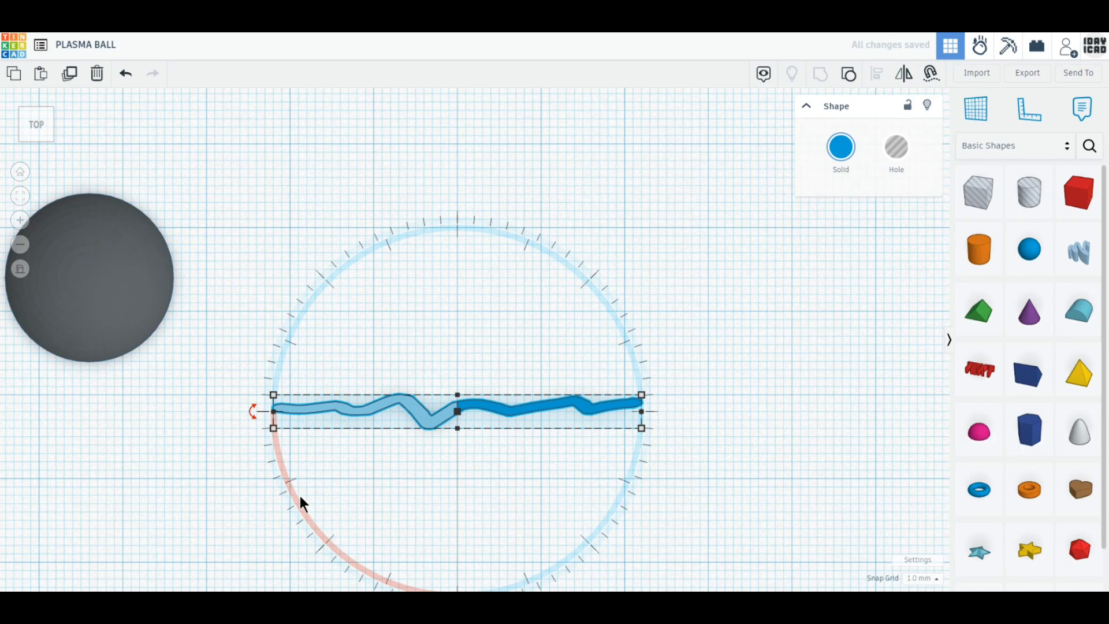
{"action": "right_click_drag", "start_coordinate": [300, 495], "coordinate": [450, 404]}
{"action": "left_click", "coordinate": [650, 325]}
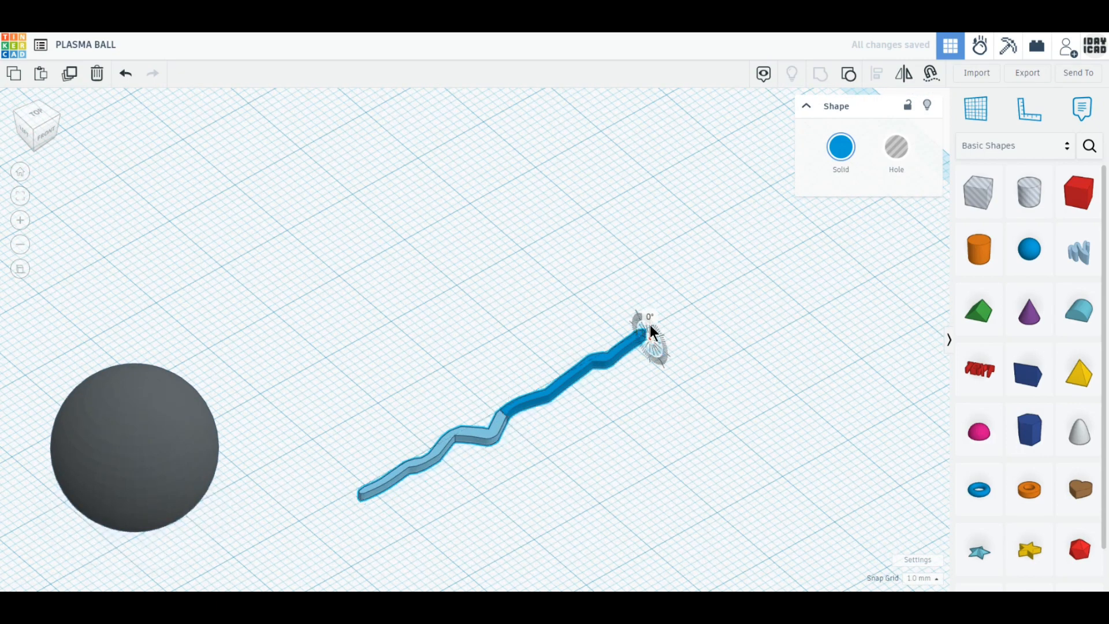
{"action": "type", "text": "45"}
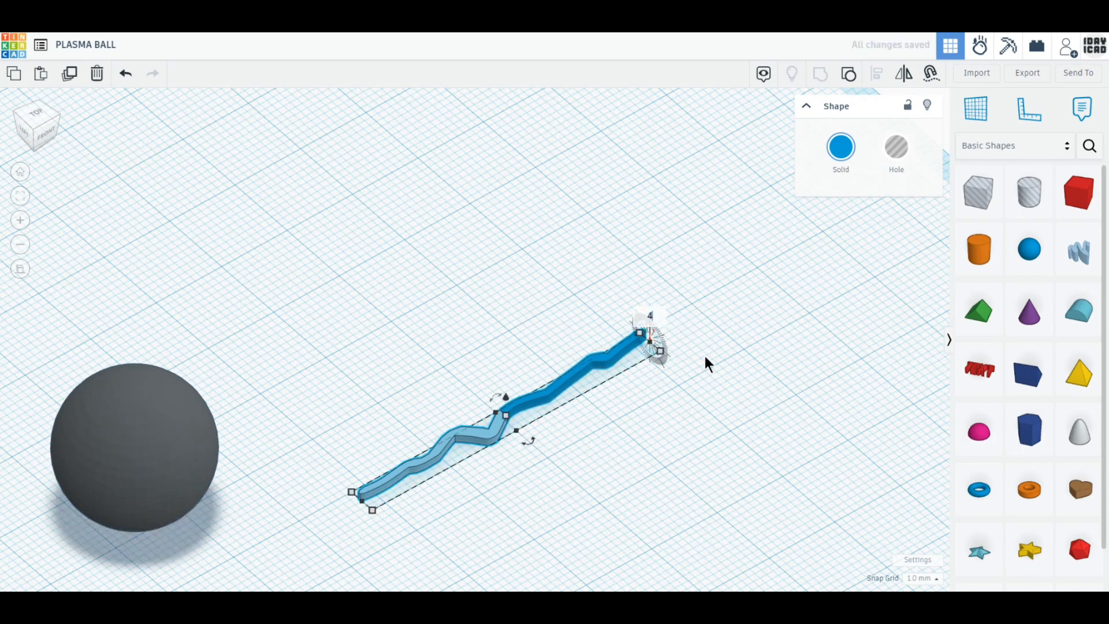
{"action": "key", "text": "Return"}
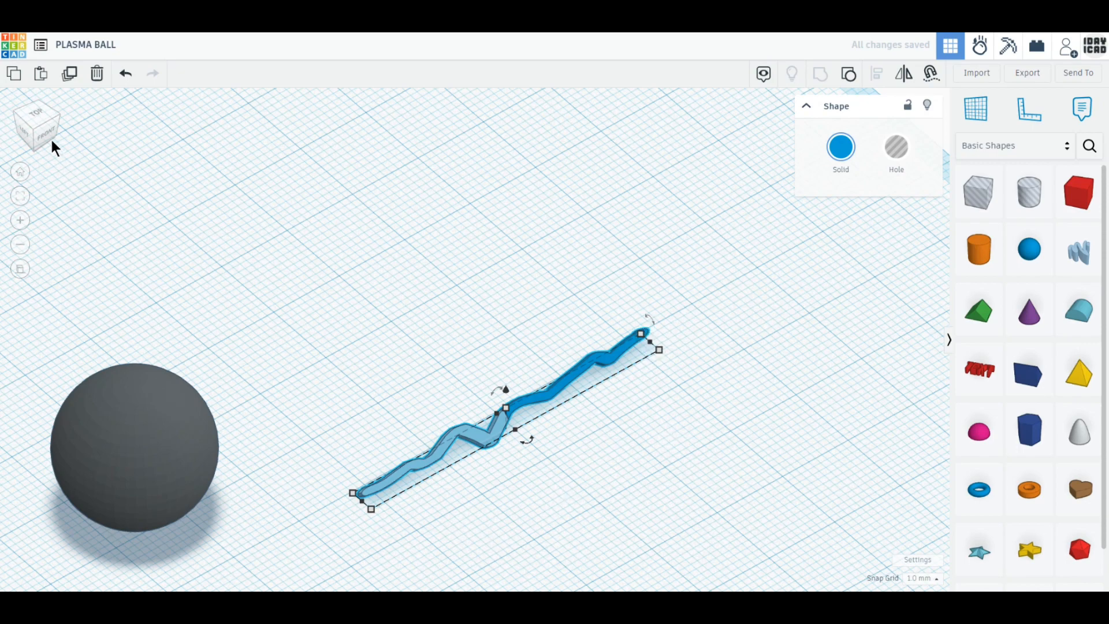
Step: Set the strand's width and height to 2 mm each, and shift it closer to the grey sphere
{"action": "left_click", "coordinate": [39, 116]}
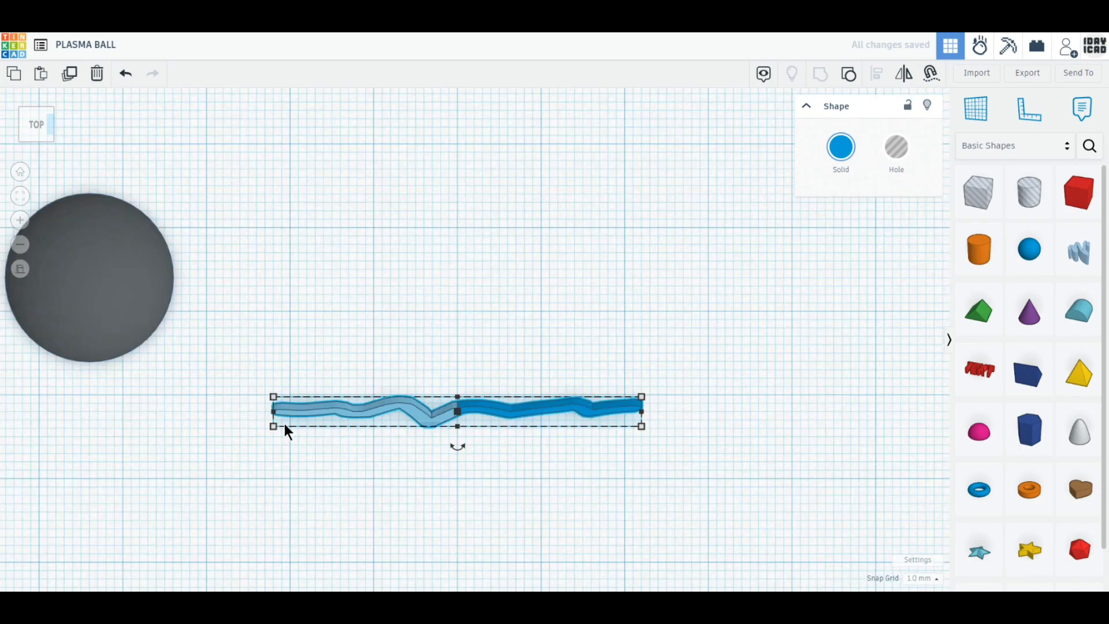
{"action": "mouse_move", "coordinate": [642, 427]}
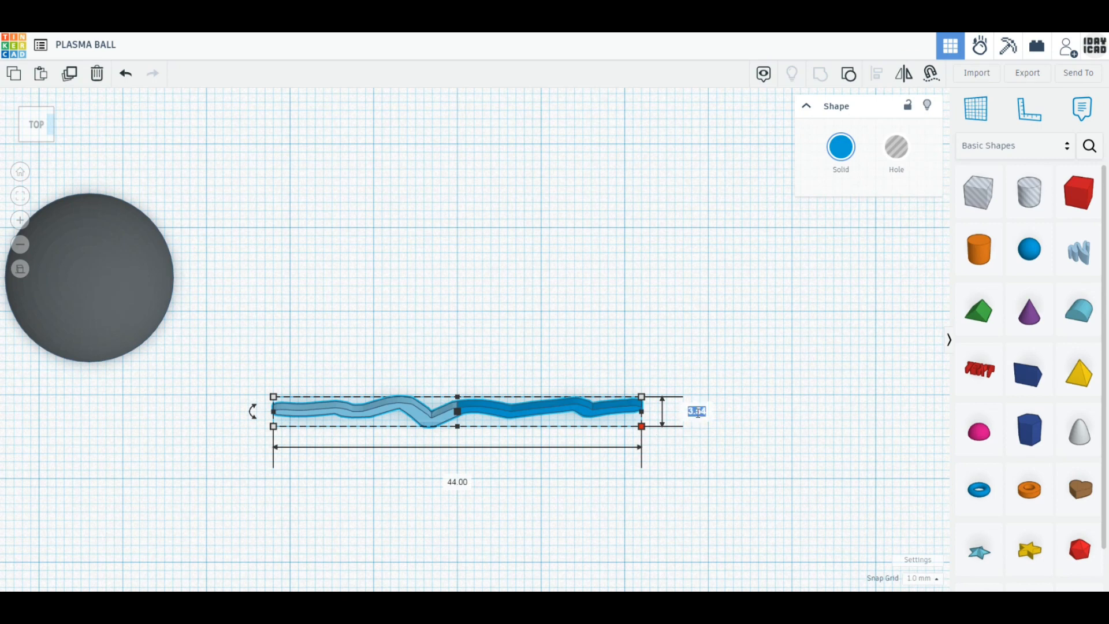
{"action": "type", "text": "2"}
{"action": "key", "text": "Return"}
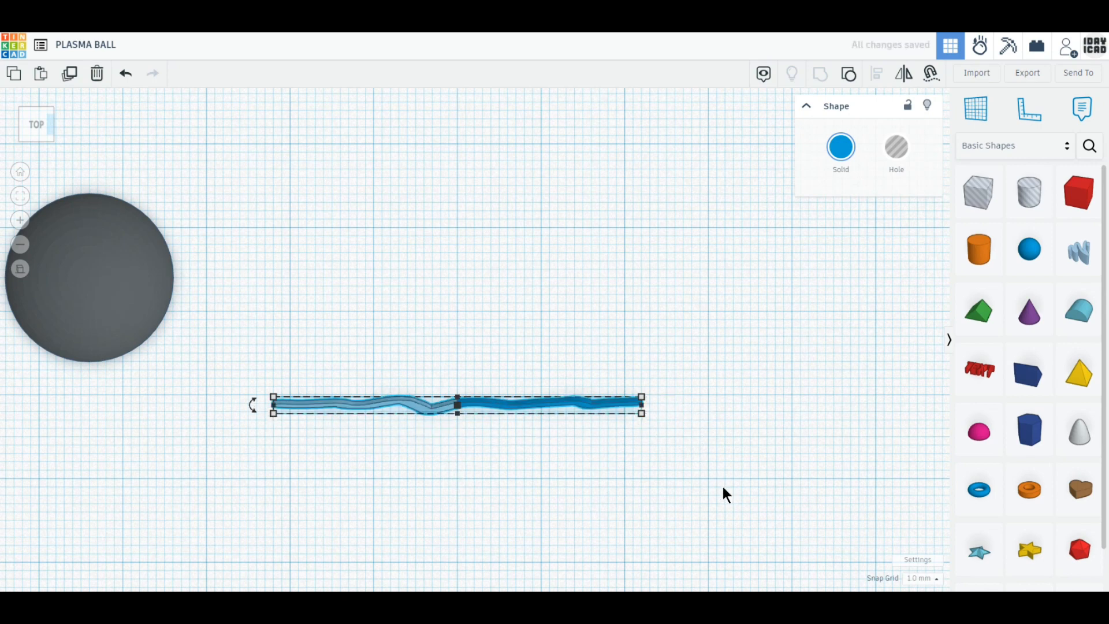
{"action": "left_click_drag", "start_coordinate": [412, 404], "coordinate": [386, 336]}
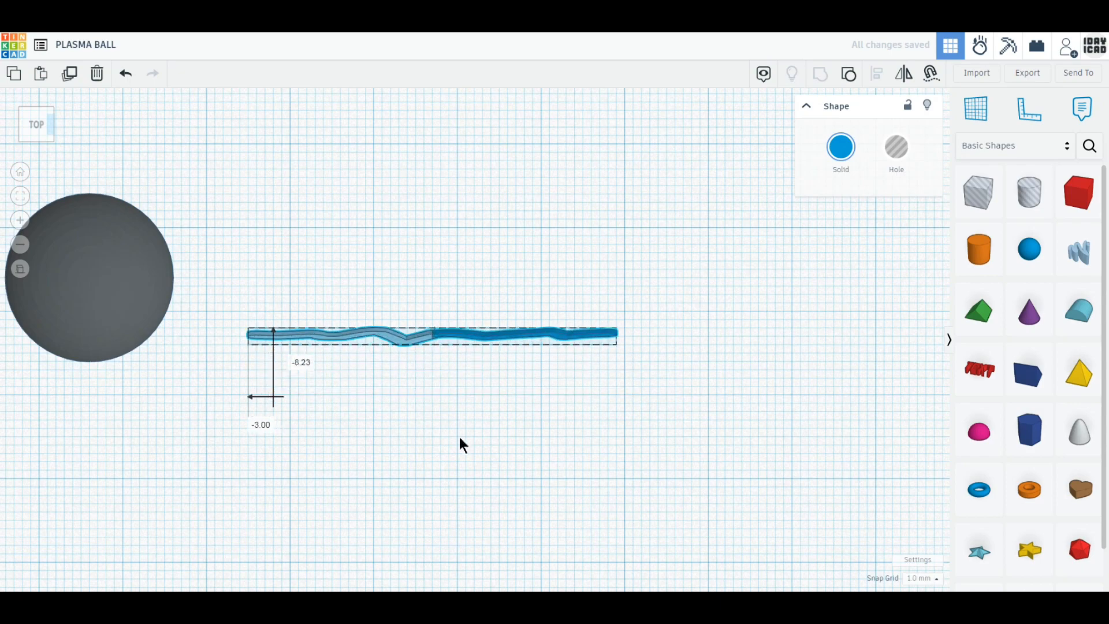
{"action": "right_click_drag", "start_coordinate": [459, 437], "coordinate": [391, 408]}
{"action": "mouse_move", "coordinate": [442, 337]}
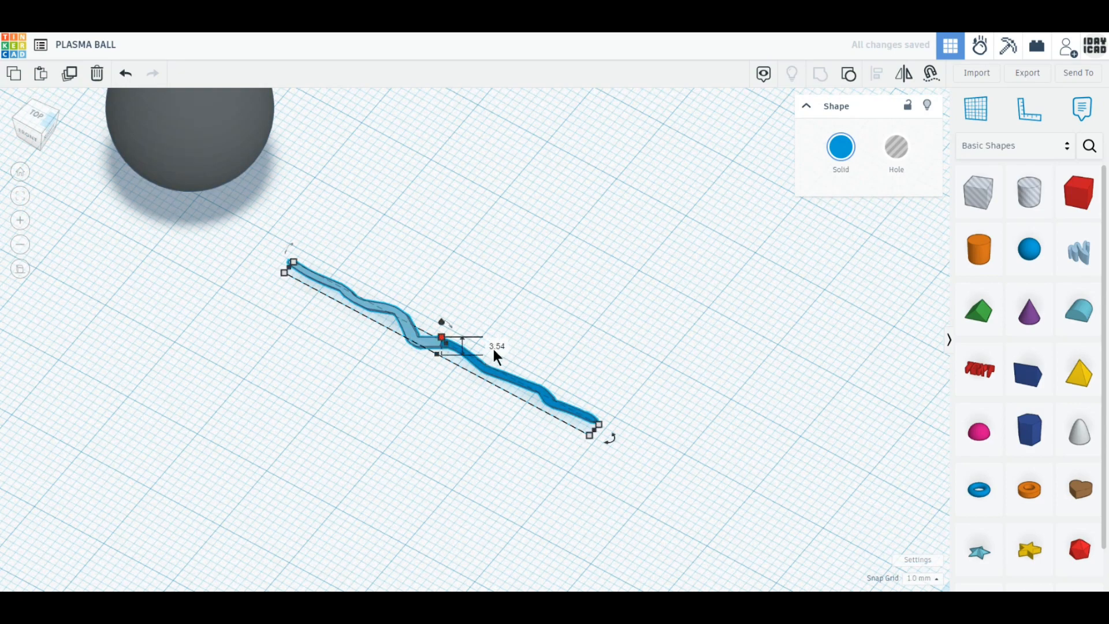
{"action": "type", "text": "2"}
{"action": "key", "text": "Return"}
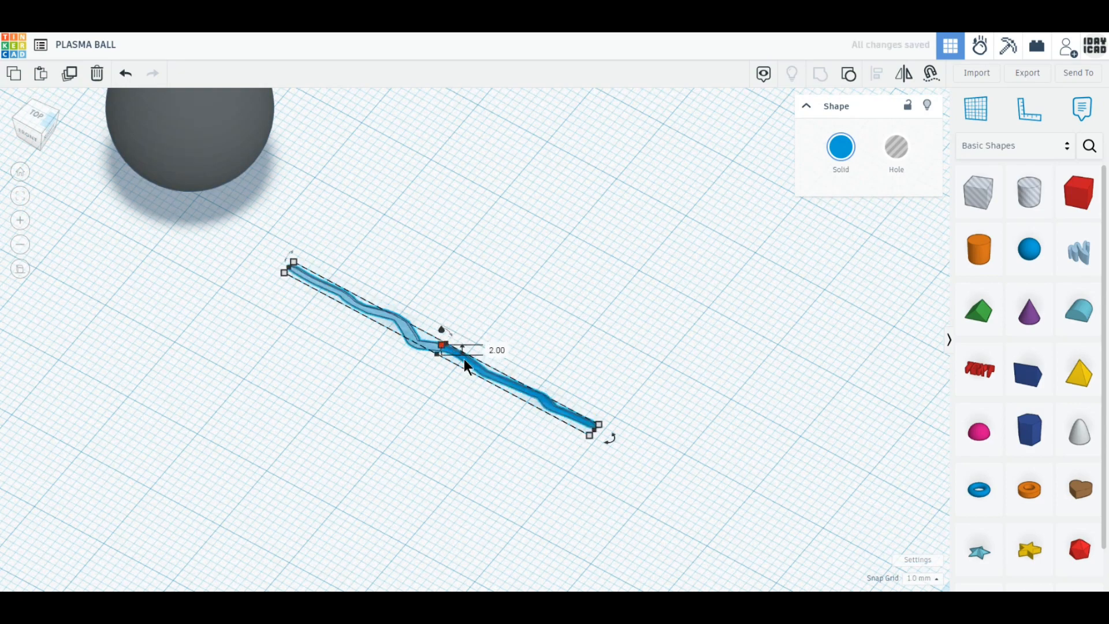
Step: Raise the strand and centre its light blue end just inside the grey sphere's side, and shorten the strand to 40 mm
{"action": "left_click_drag", "start_coordinate": [442, 330], "coordinate": [341, 260]}
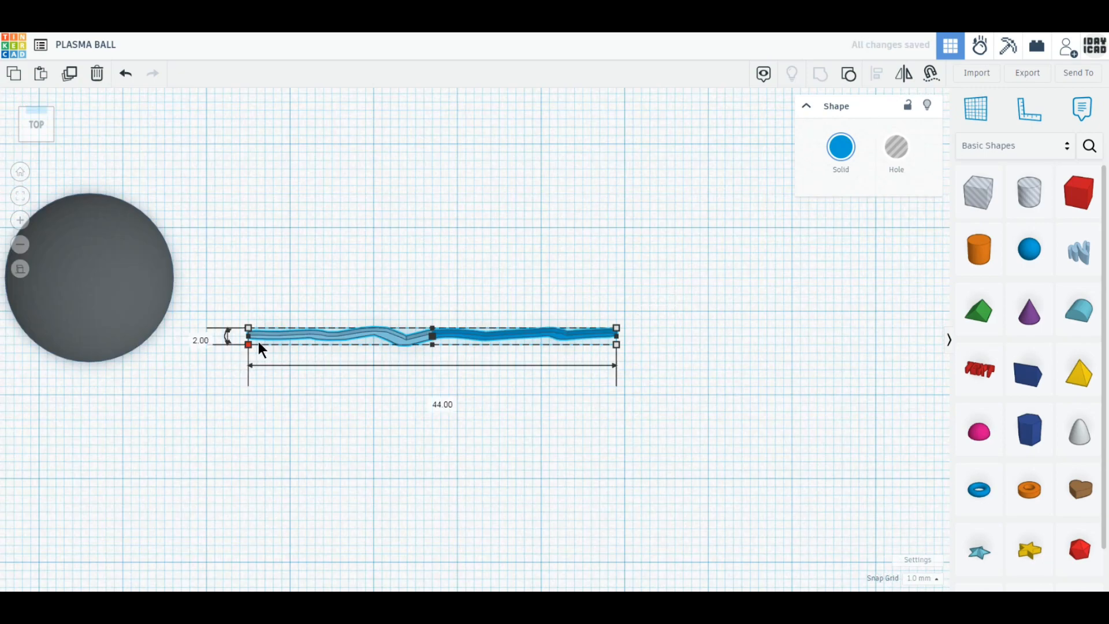
{"action": "mouse_move", "coordinate": [261, 339]}
{"action": "left_mouse_down"}
{"action": "mouse_move", "coordinate": [178, 287]}
{"action": "mouse_move", "coordinate": [185, 274]}
{"action": "mouse_move", "coordinate": [182, 314]}
{"action": "left_mouse_up"}
{"action": "middle_click_drag", "start_coordinate": [376, 432], "coordinate": [449, 509]}
{"action": "mouse_move", "coordinate": [156, 376]}
{"action": "left_mouse_down"}
{"action": "mouse_move", "coordinate": [179, 400]}
{"action": "mouse_move", "coordinate": [184, 383]}
{"action": "mouse_move", "coordinate": [185, 397]}
{"action": "mouse_move", "coordinate": [266, 391]}
{"action": "left_mouse_up"}
{"action": "left_click", "coordinate": [305, 386]}
{"action": "left_click_drag", "start_coordinate": [270, 391], "coordinate": [272, 390]}
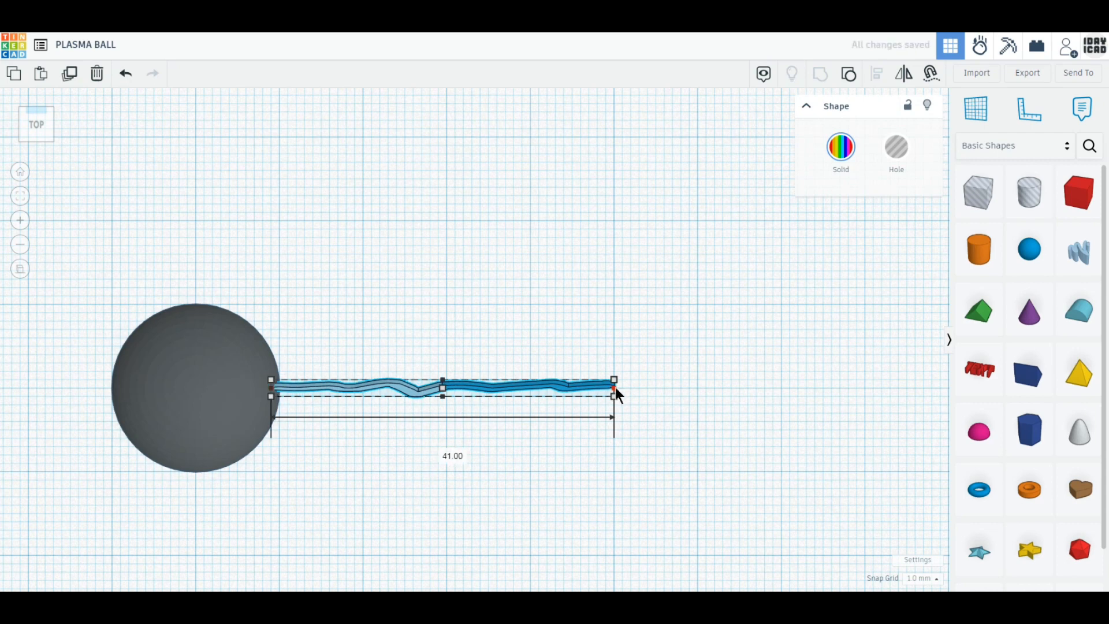
{"action": "left_click_drag", "start_coordinate": [615, 389], "coordinate": [607, 390]}
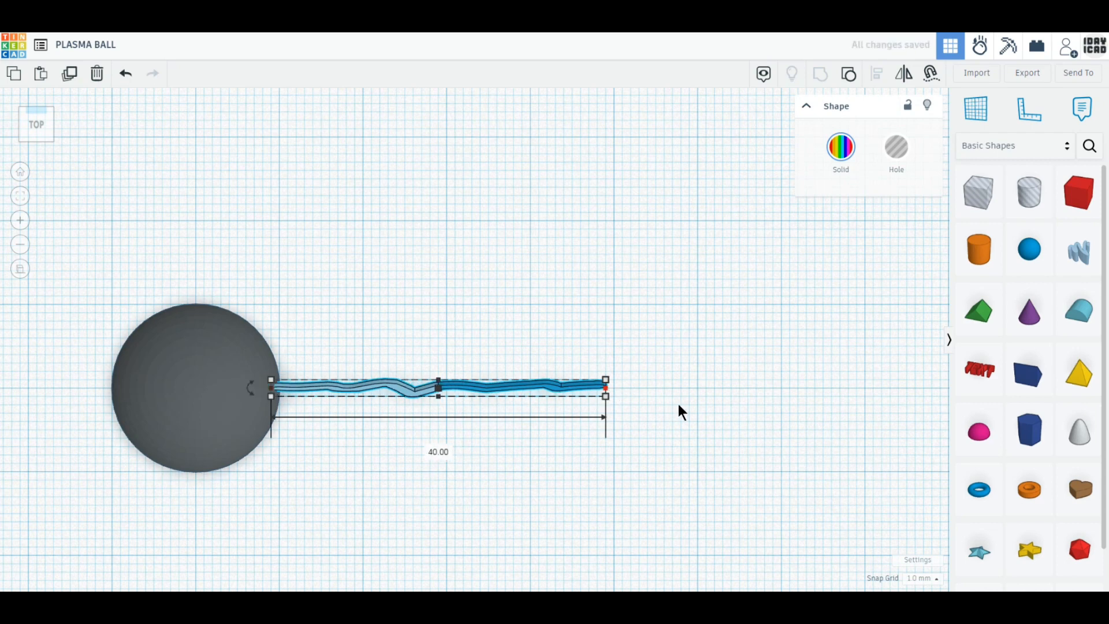
Step: Place a new sphere beyond the strand's dark blue end and narrow it to 3 mm along the strand's direction
{"action": "mouse_move", "coordinate": [1021, 262]}
{"action": "left_mouse_down"}
{"action": "mouse_move", "coordinate": [730, 404]}
{"action": "mouse_move", "coordinate": [686, 414]}
{"action": "left_mouse_up"}
{"action": "right_click_drag", "start_coordinate": [760, 492], "coordinate": [640, 450]}
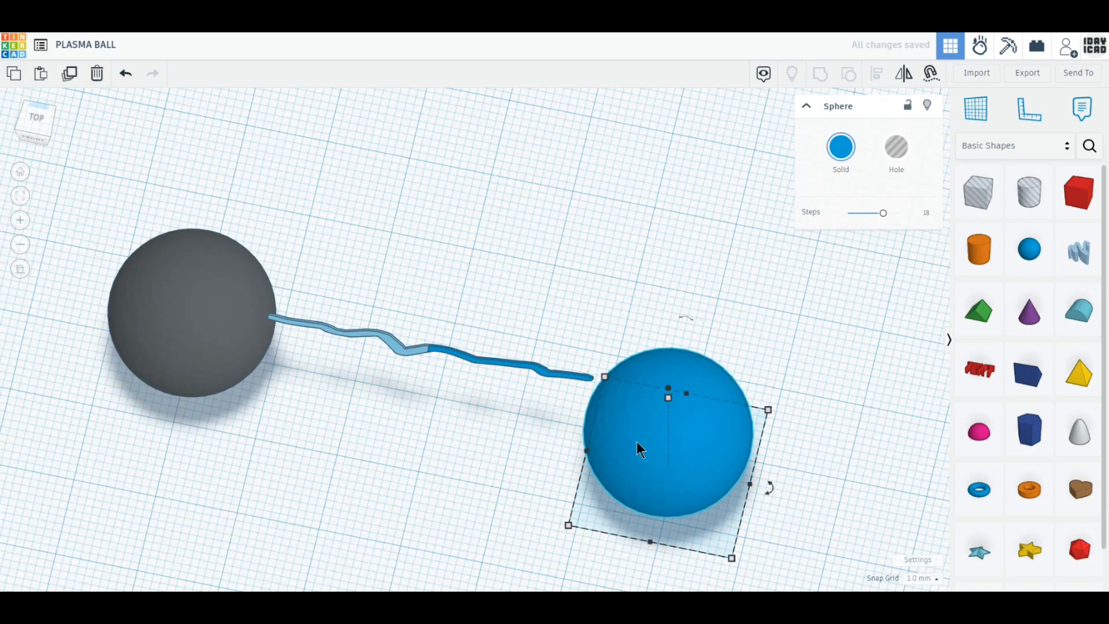
{"action": "left_click_drag", "start_coordinate": [588, 450], "coordinate": [724, 483]}
{"action": "middle_click_drag", "start_coordinate": [864, 517], "coordinate": [765, 436]}
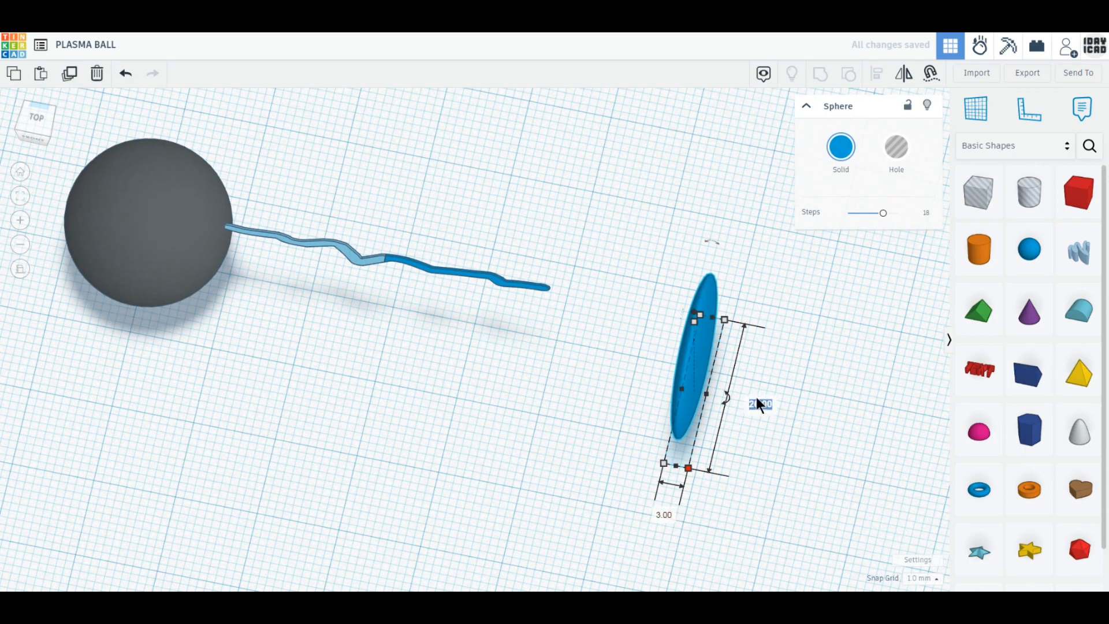
Step: Set the narrowed sphere's crosswise width and its height to 6 mm each
{"action": "type", "text": "6"}
{"action": "key", "text": "Return"}
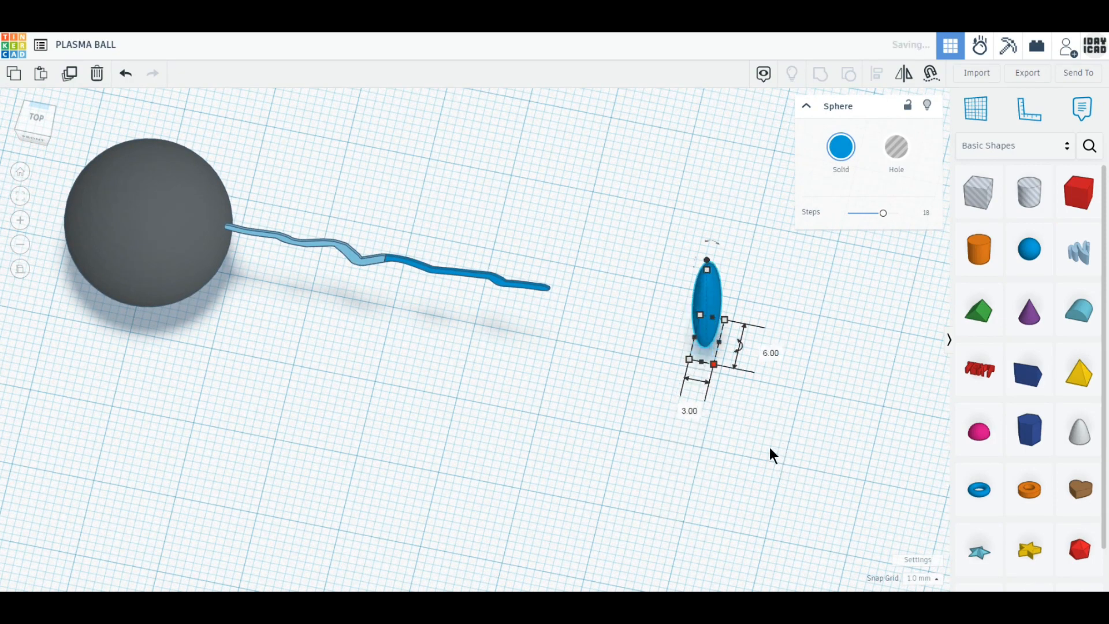
{"action": "left_click", "coordinate": [708, 271]}
{"action": "left_click", "coordinate": [762, 305]}
{"action": "type", "text": "6"}
{"action": "key", "text": "Return"}
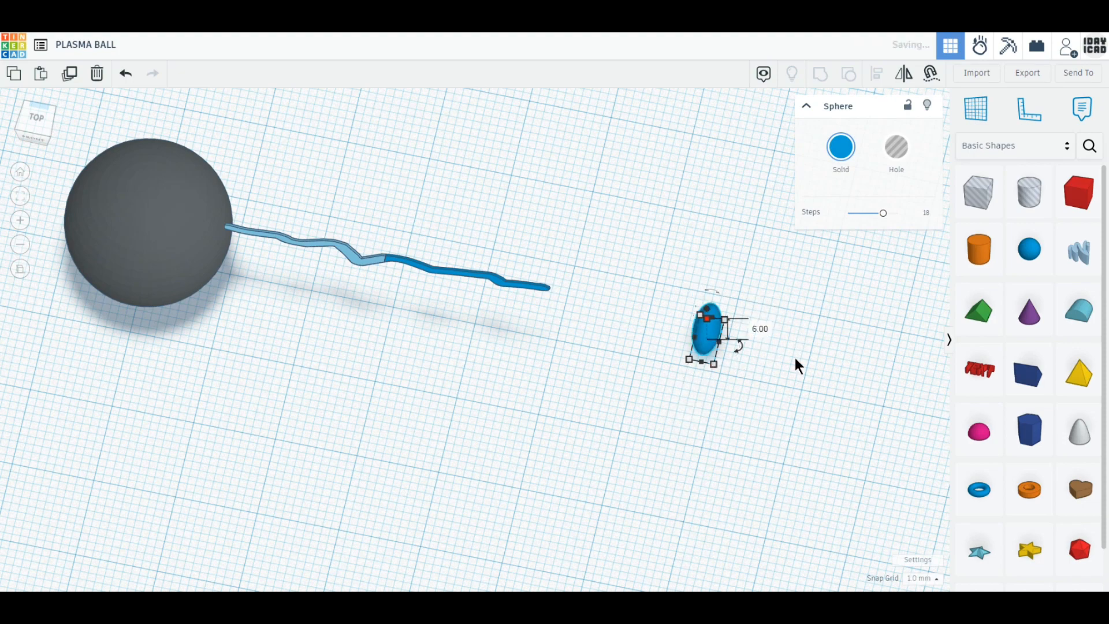
Step: Increase the small flattened sphere's steps to 24 and colour it red
{"action": "left_click_drag", "start_coordinate": [883, 213], "coordinate": [898, 213]}
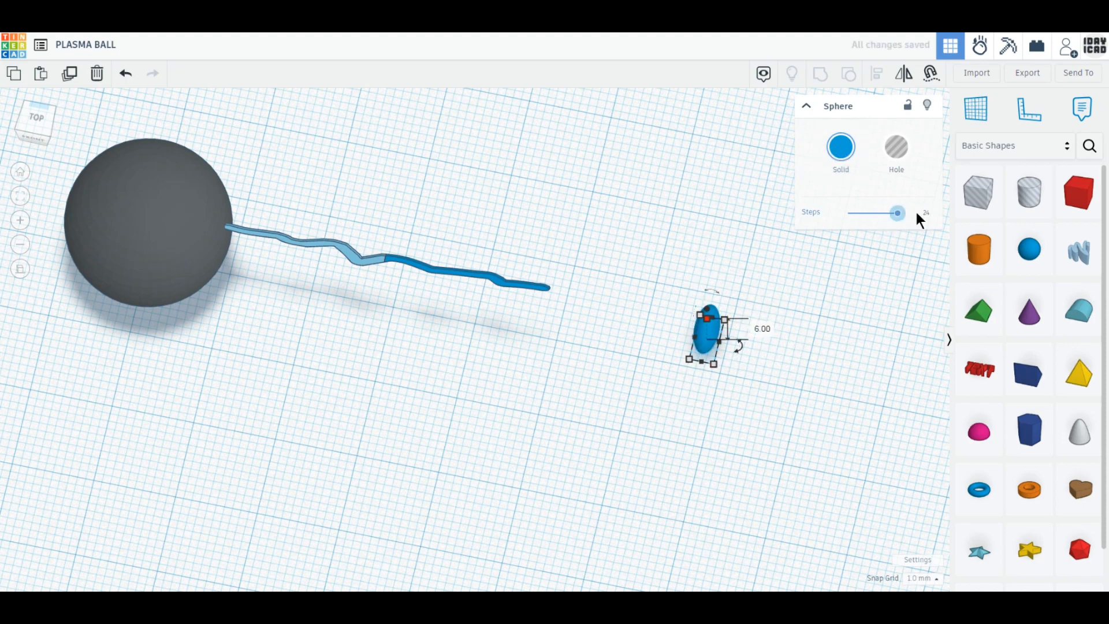
{"action": "left_click", "coordinate": [840, 149]}
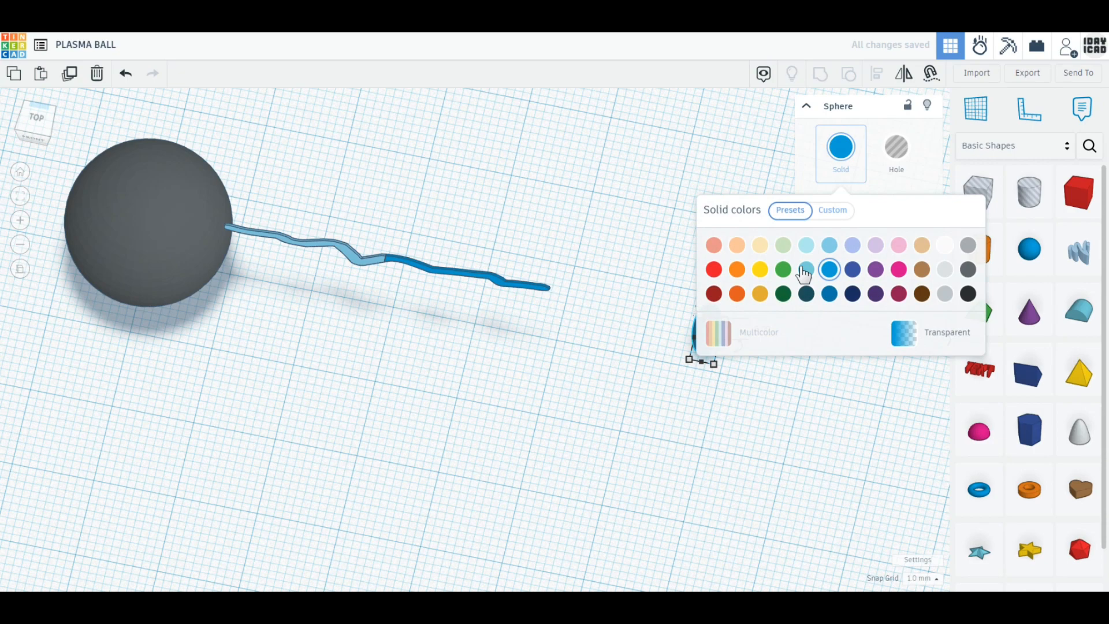
{"action": "left_click", "coordinate": [714, 269]}
{"action": "left_click", "coordinate": [599, 381]}
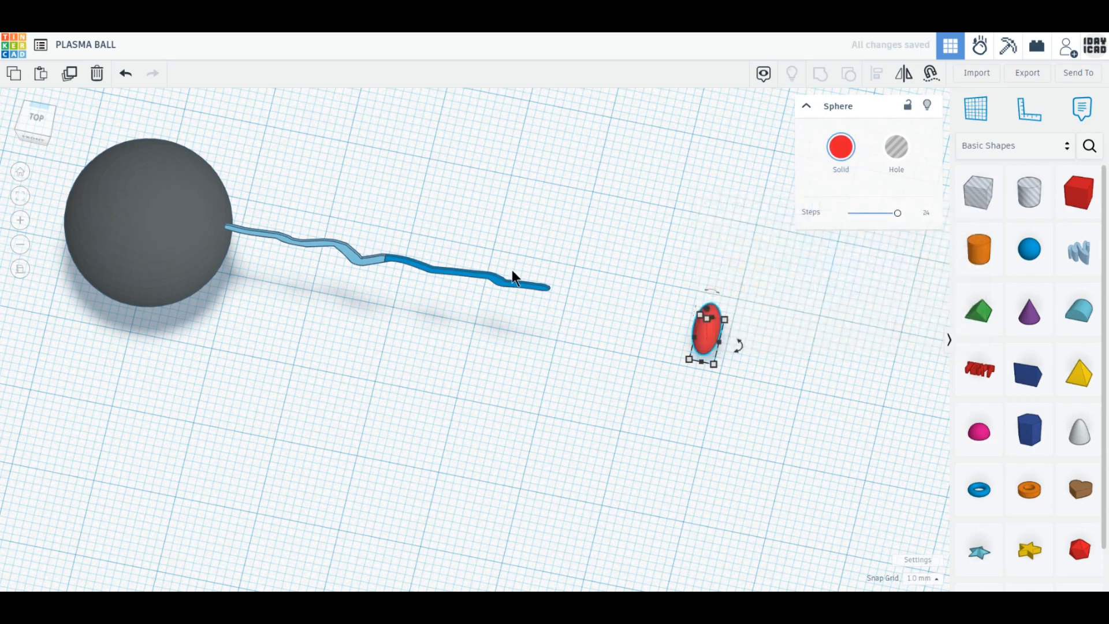
Step: Move the red flattened sphere onto the strand's outer end, and place a duplicate 39 mm away where the strand meets the grey sphere
{"action": "left_click", "coordinate": [32, 121]}
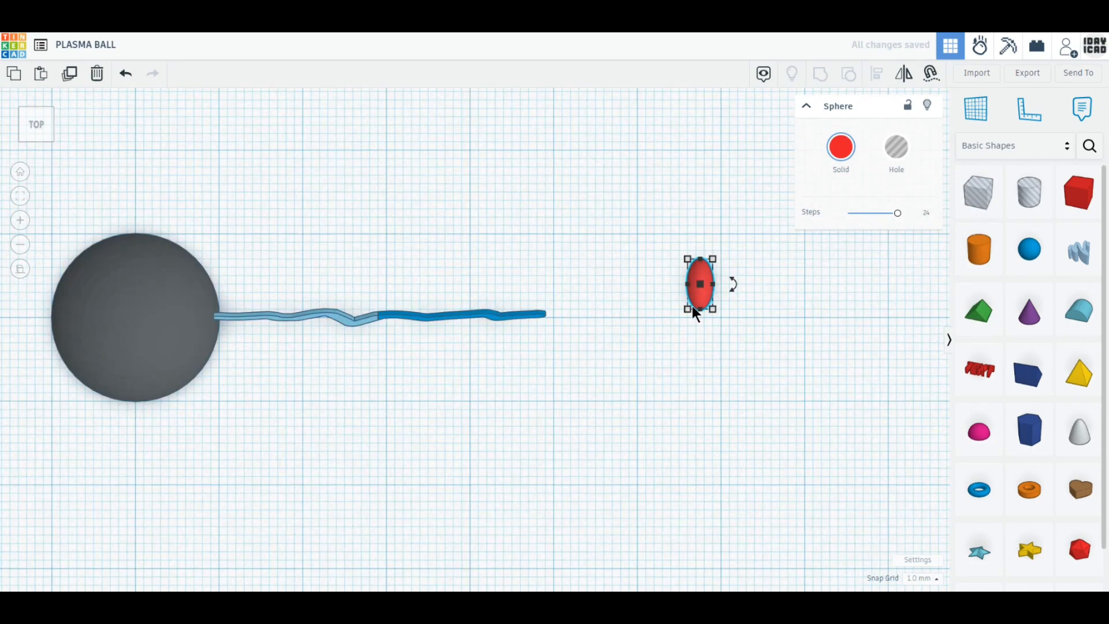
{"action": "left_click_drag", "start_coordinate": [700, 310], "coordinate": [545, 327]}
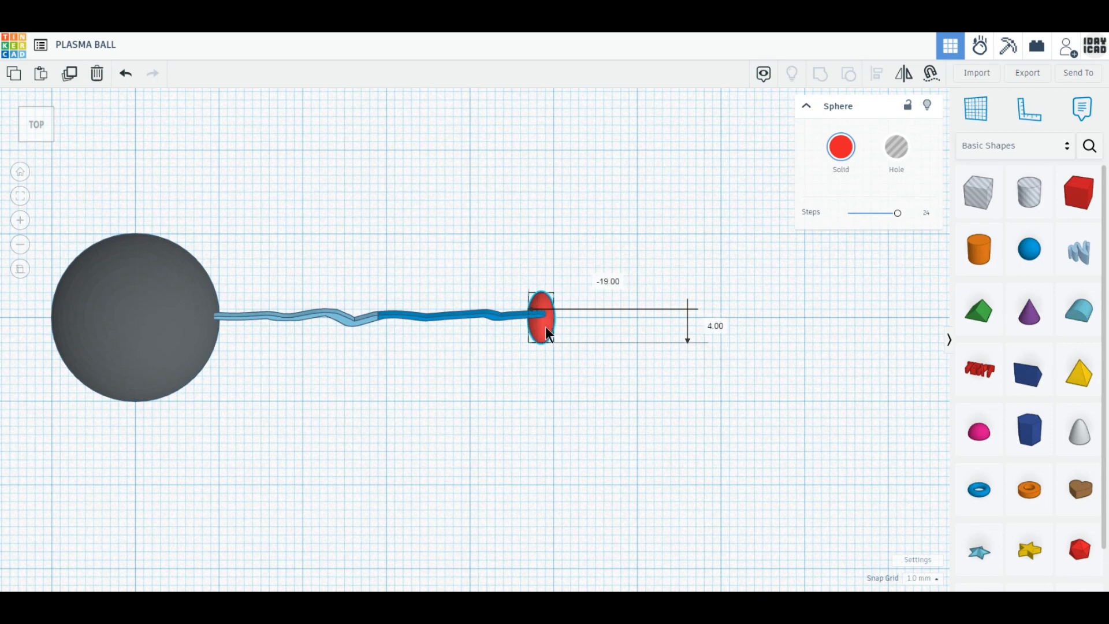
{"action": "left_click", "coordinate": [68, 74]}
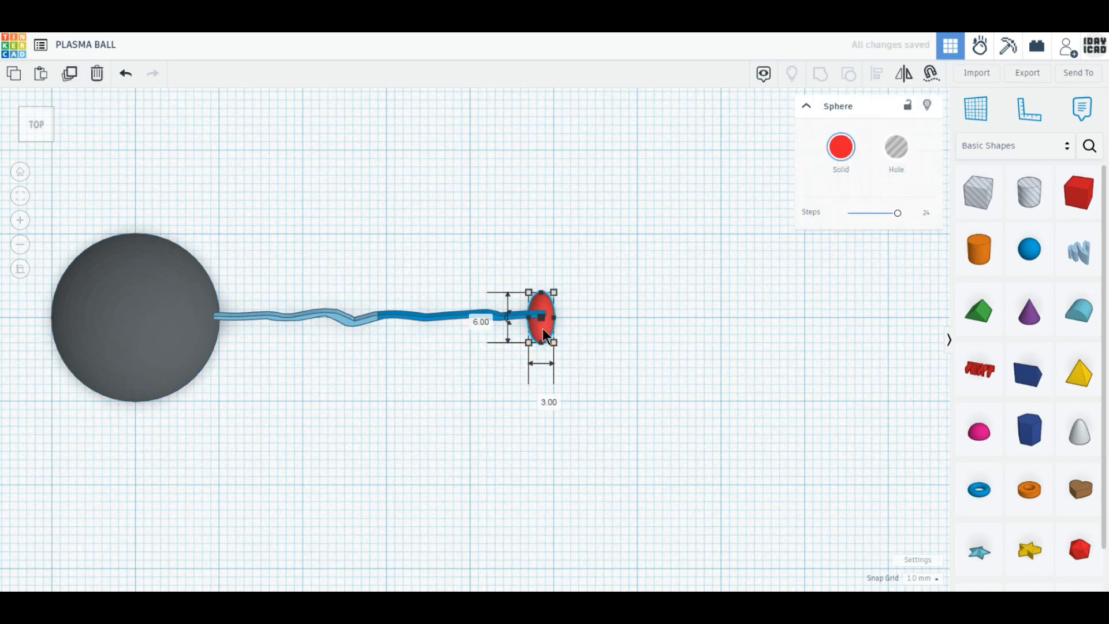
{"action": "left_click_drag", "start_coordinate": [542, 328], "coordinate": [218, 328]}
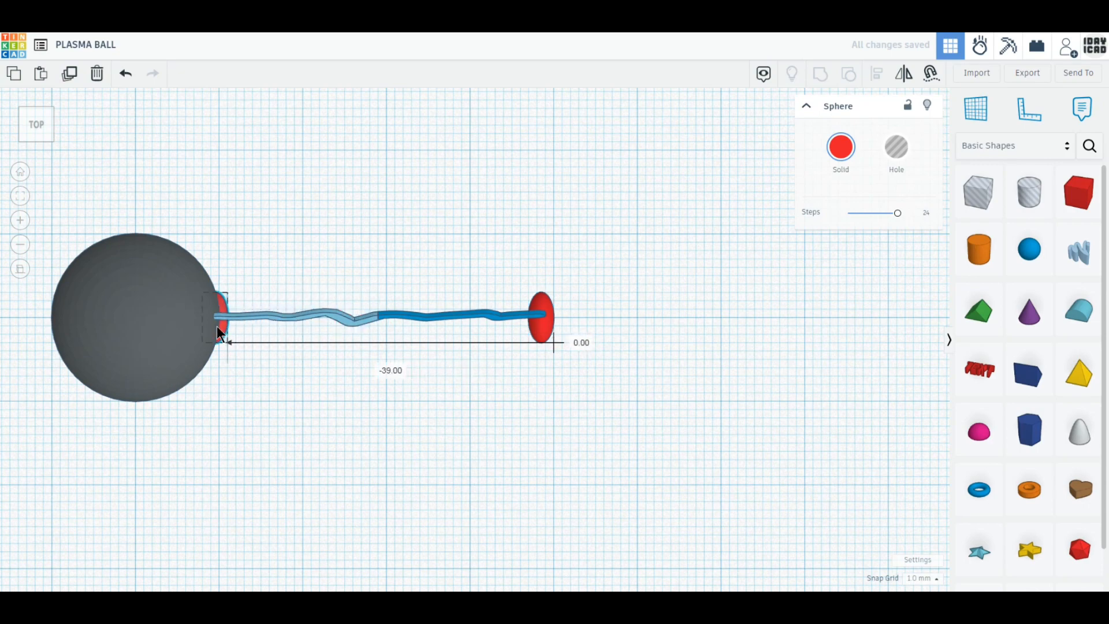
Step: Set the height and the crosswise width of the red flattened sphere beside the grey sphere to 4 mm each
{"action": "right_click_drag", "start_coordinate": [239, 352], "coordinate": [235, 251]}
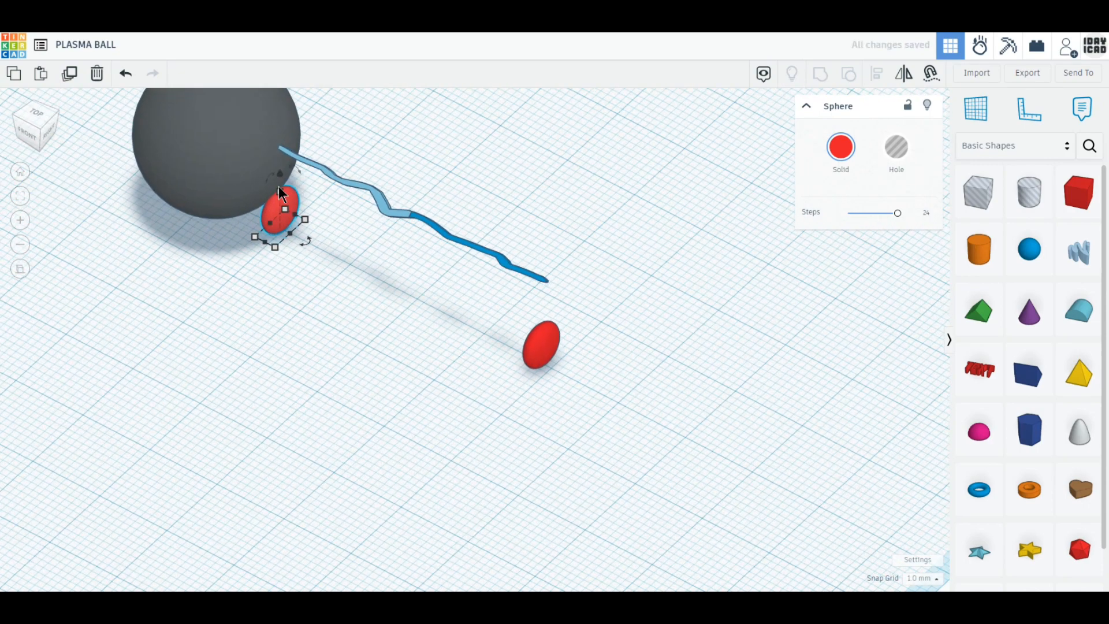
{"action": "left_click", "coordinate": [332, 210]}
{"action": "type", "text": "4"}
{"action": "key", "text": "Return"}
{"action": "left_click", "coordinate": [273, 248]}
{"action": "left_click", "coordinate": [331, 255]}
{"action": "type", "text": "4"}
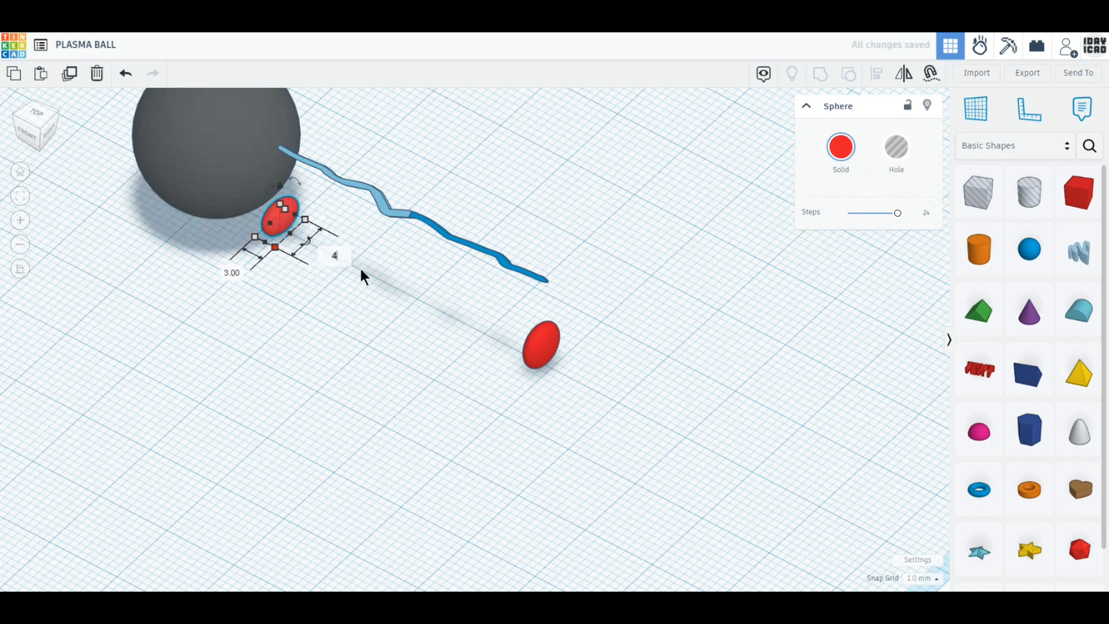
{"action": "key", "text": "Return"}
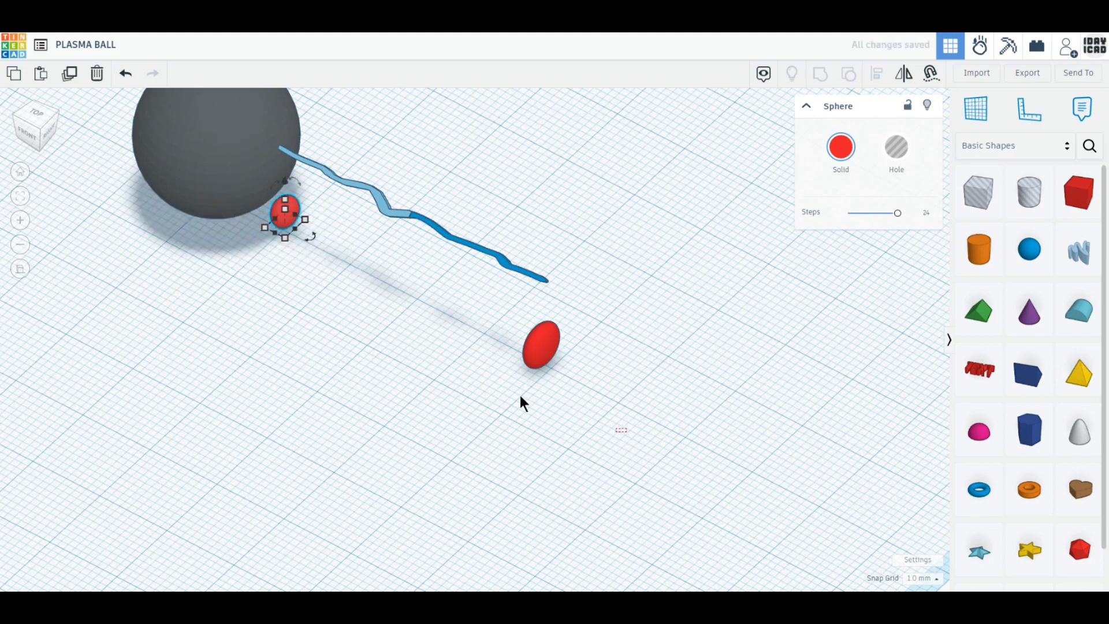
Step: Select both red flattened spheres and raise them 7 mm above the workplane
{"action": "left_click_drag", "start_coordinate": [626, 428], "coordinate": [438, 353]}
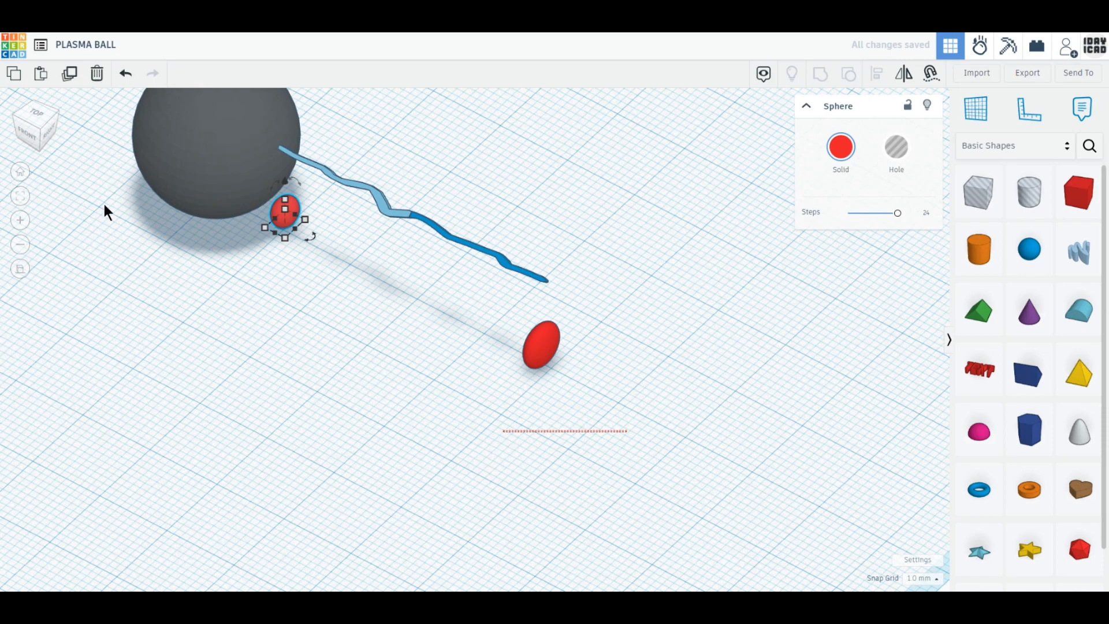
{"action": "left_click", "coordinate": [20, 133]}
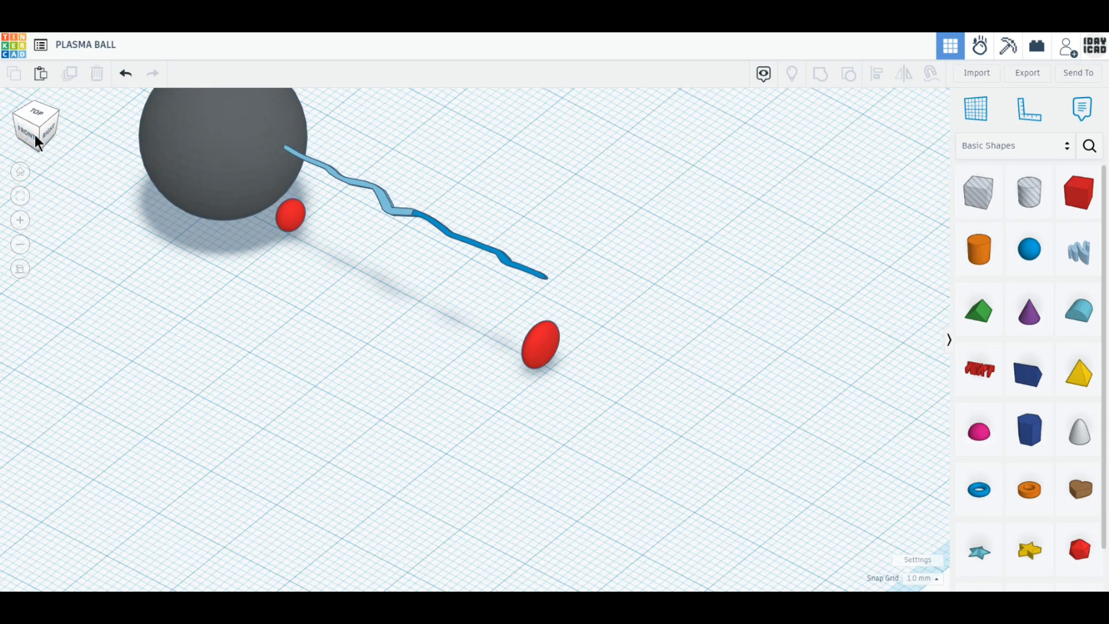
{"action": "left_click", "coordinate": [27, 129]}
{"action": "left_click_drag", "start_coordinate": [685, 433], "coordinate": [227, 340]}
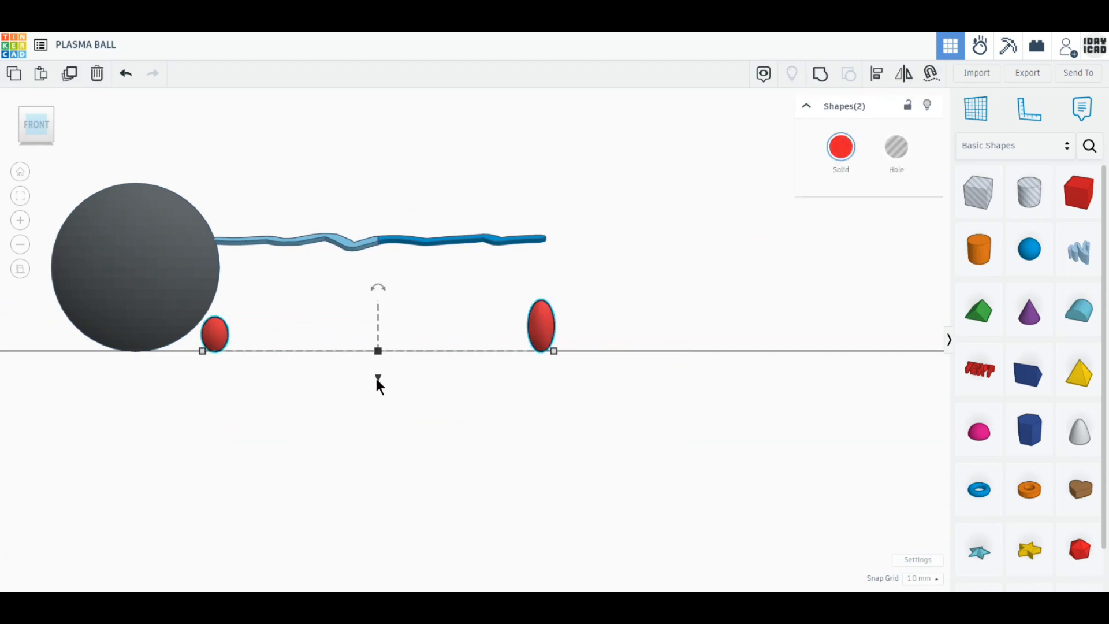
{"action": "left_click_drag", "start_coordinate": [377, 379], "coordinate": [379, 317]}
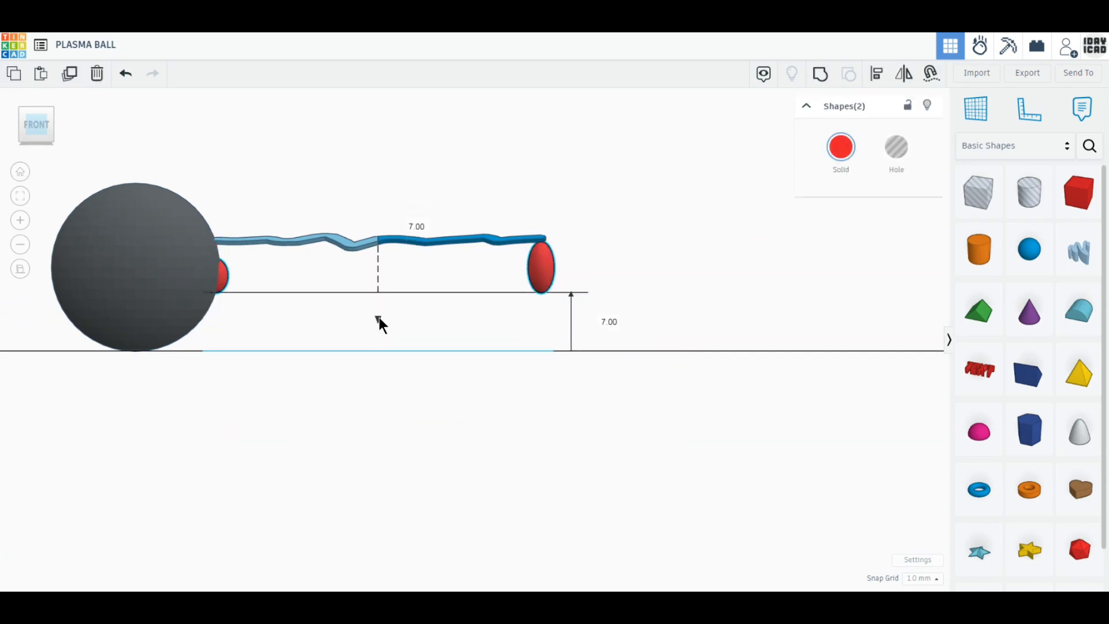
Step: Align the grey sphere, strand and both red spots on their centres, vertically and across the strand's direction
{"action": "left_click_drag", "start_coordinate": [625, 447], "coordinate": [202, 192]}
{"action": "right_click_drag", "start_coordinate": [433, 381], "coordinate": [415, 401]}
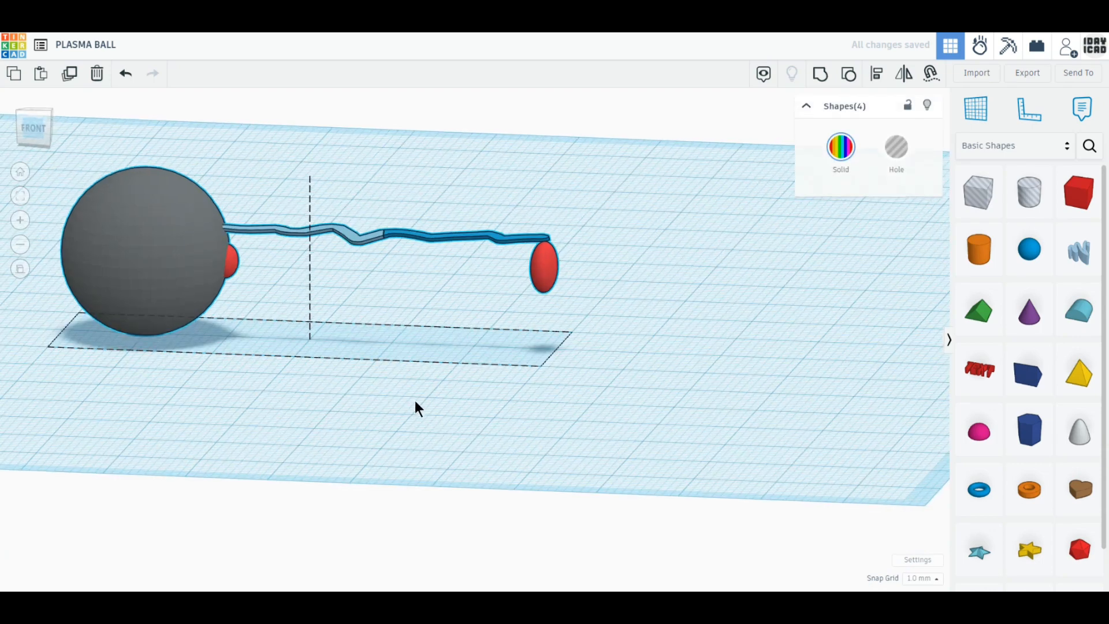
{"action": "left_click", "coordinate": [877, 74]}
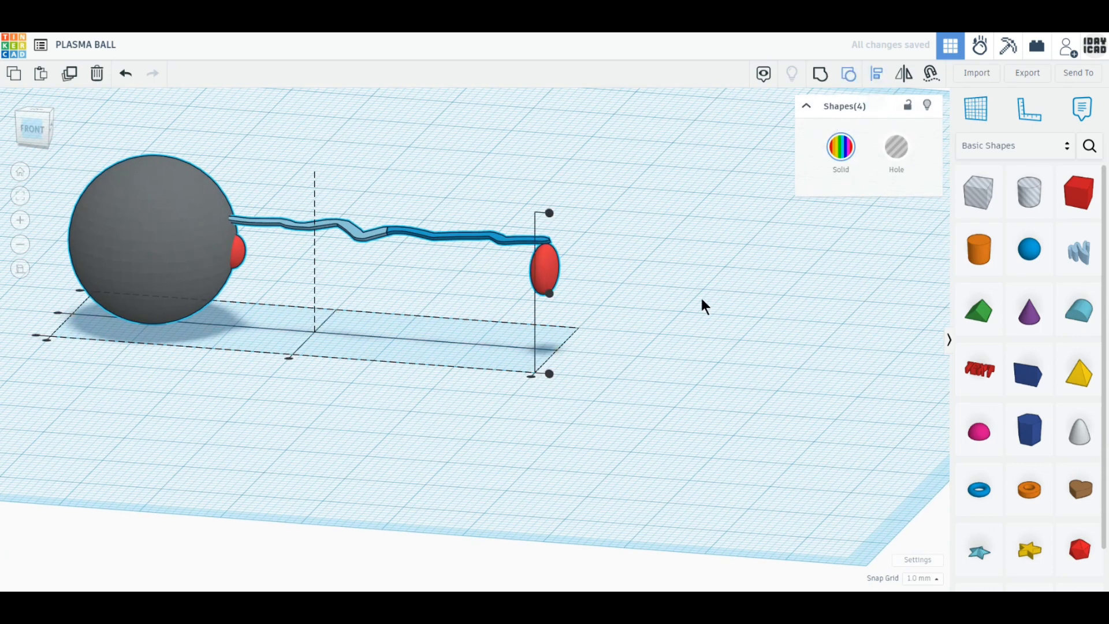
{"action": "left_click", "coordinate": [549, 294]}
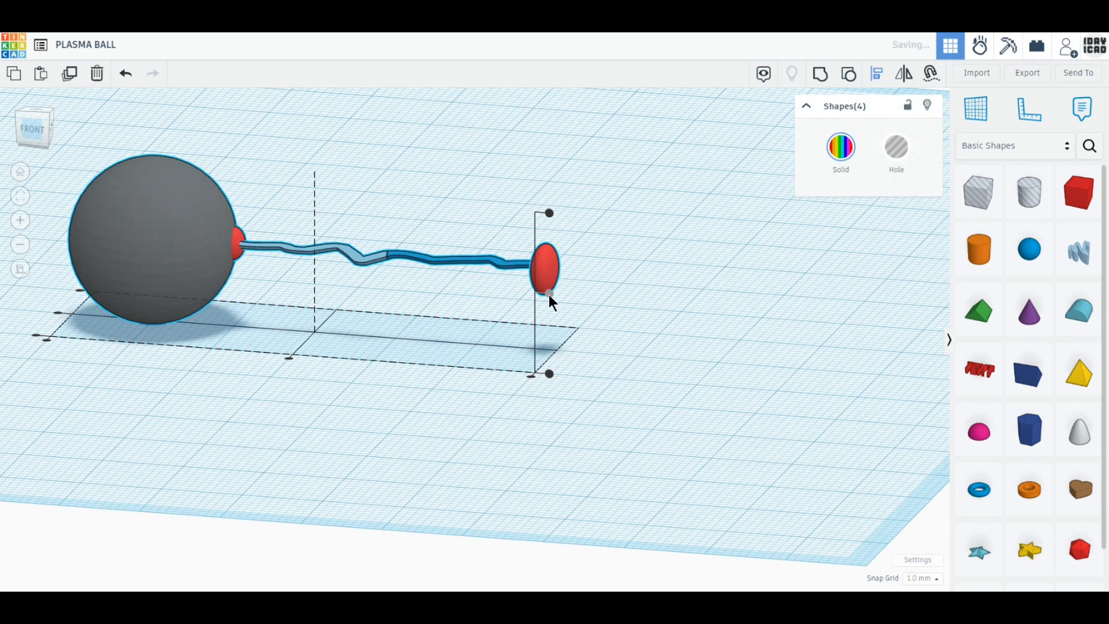
{"action": "left_click", "coordinate": [57, 312]}
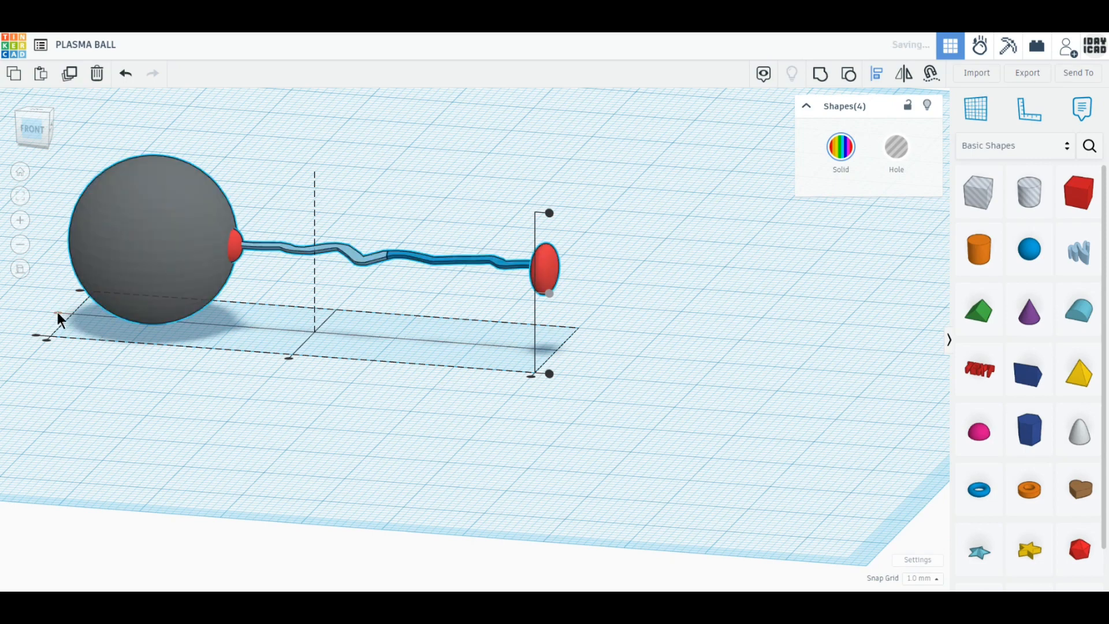
{"action": "left_click", "coordinate": [38, 110]}
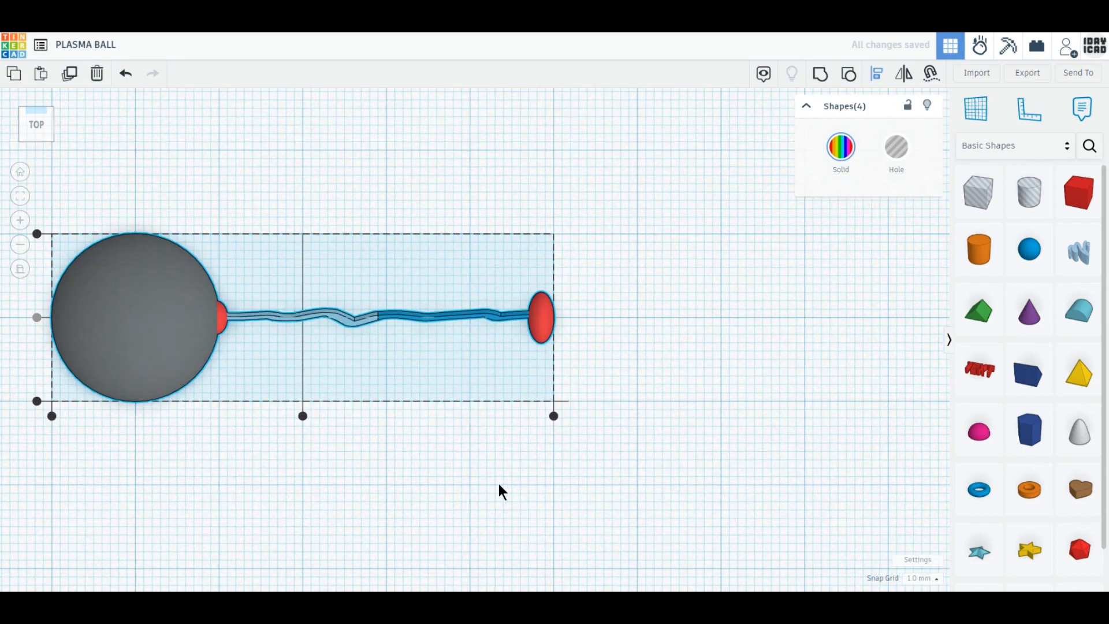
{"action": "scroll", "coordinate": [498, 483], "scroll_direction": "down", "scroll_amount": 3}
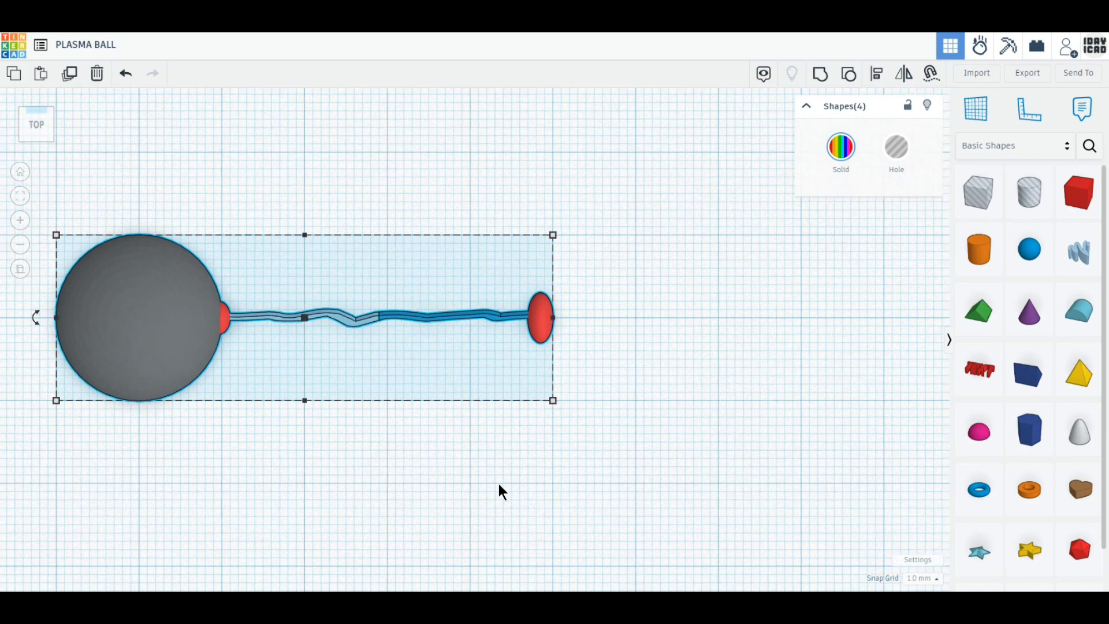
Step: Raise the whole sphere and strand assembly 70 mm above the workplane
{"action": "right_click_drag", "start_coordinate": [408, 502], "coordinate": [365, 430]}
{"action": "left_click_drag", "start_coordinate": [259, 237], "coordinate": [198, 193]}
{"action": "middle_click_drag", "start_coordinate": [437, 263], "coordinate": [687, 464]}
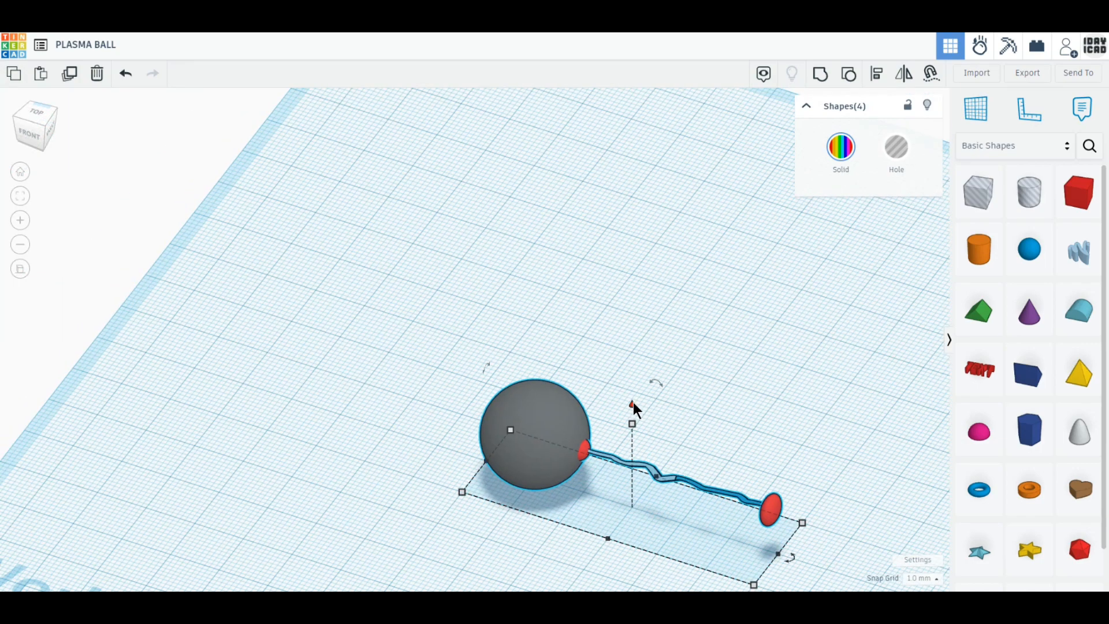
{"action": "left_click_drag", "start_coordinate": [633, 403], "coordinate": [606, 108]}
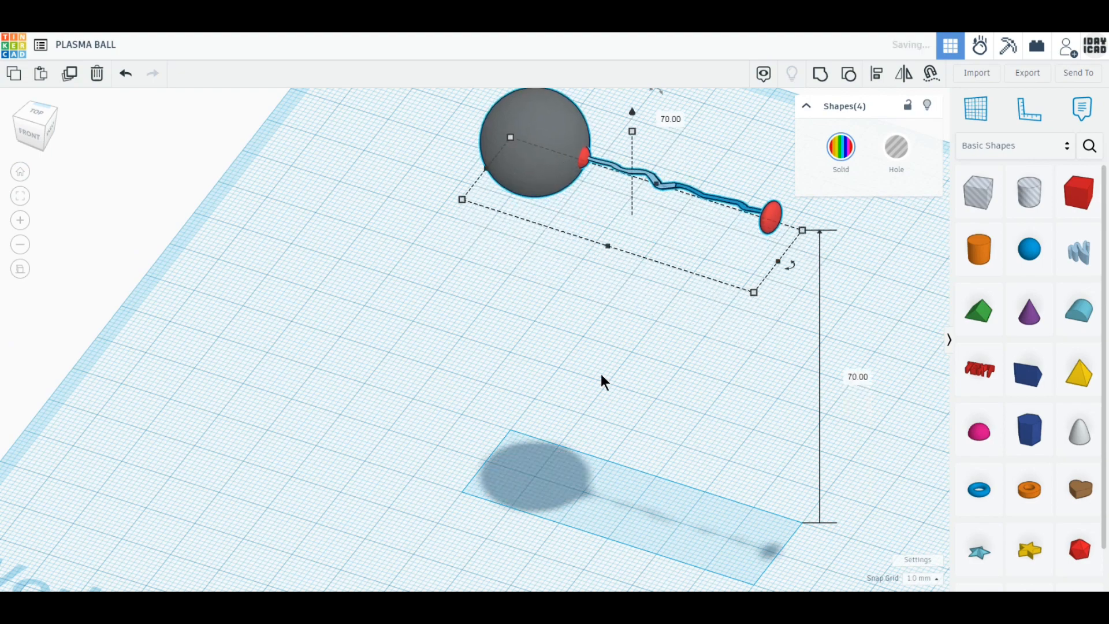
Step: Duplicate the strand with its two red spots, excluding the grey sphere, and rotate the copy 180°
{"action": "left_click", "coordinate": [32, 130]}
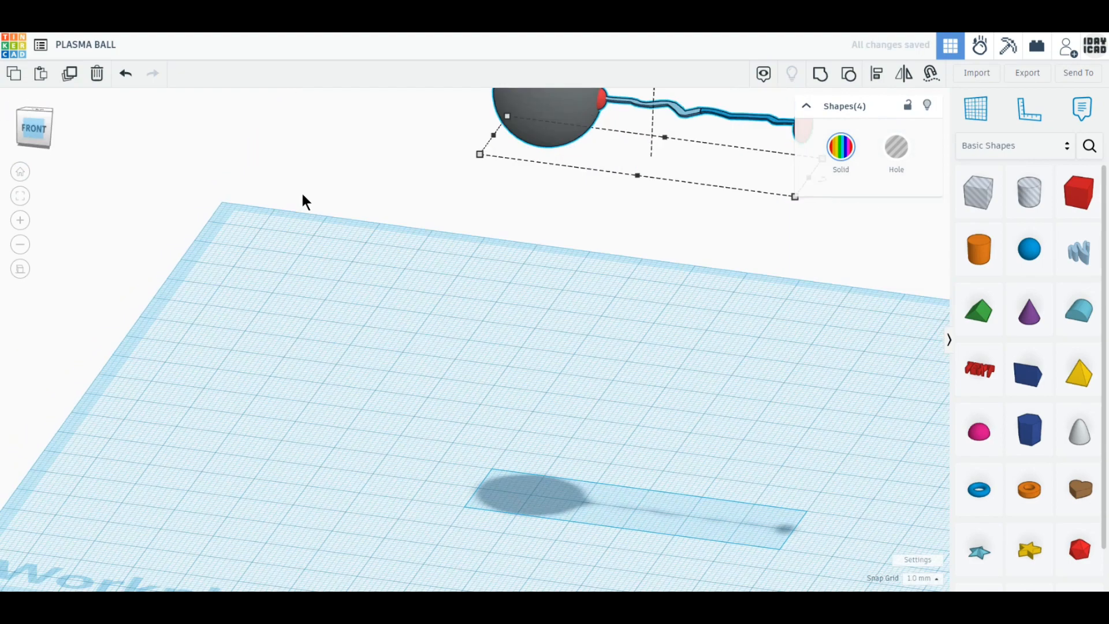
{"action": "left_click_drag", "start_coordinate": [886, 466], "coordinate": [520, 258]}
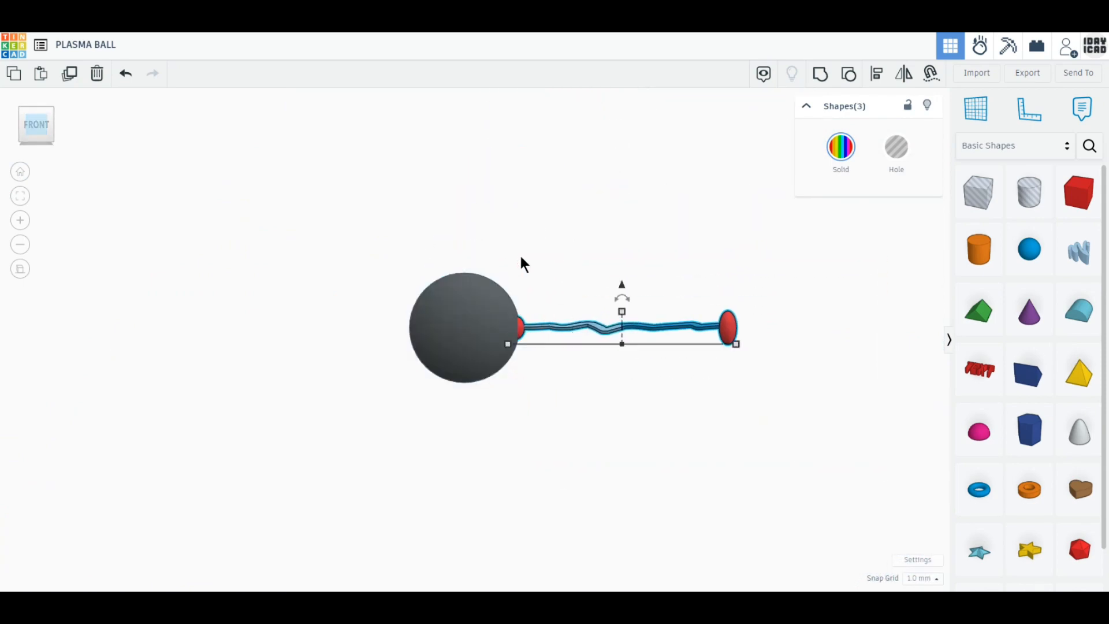
{"action": "left_click", "coordinate": [70, 73]}
{"action": "left_click_drag", "start_coordinate": [622, 298], "coordinate": [592, 369]}
Step: Move the rotated strand copy to the grey sphere's opposite side, nudging it 1 mm inward so its inner spot sinks into the sphere
{"action": "right_click_drag", "start_coordinate": [532, 404], "coordinate": [518, 325]}
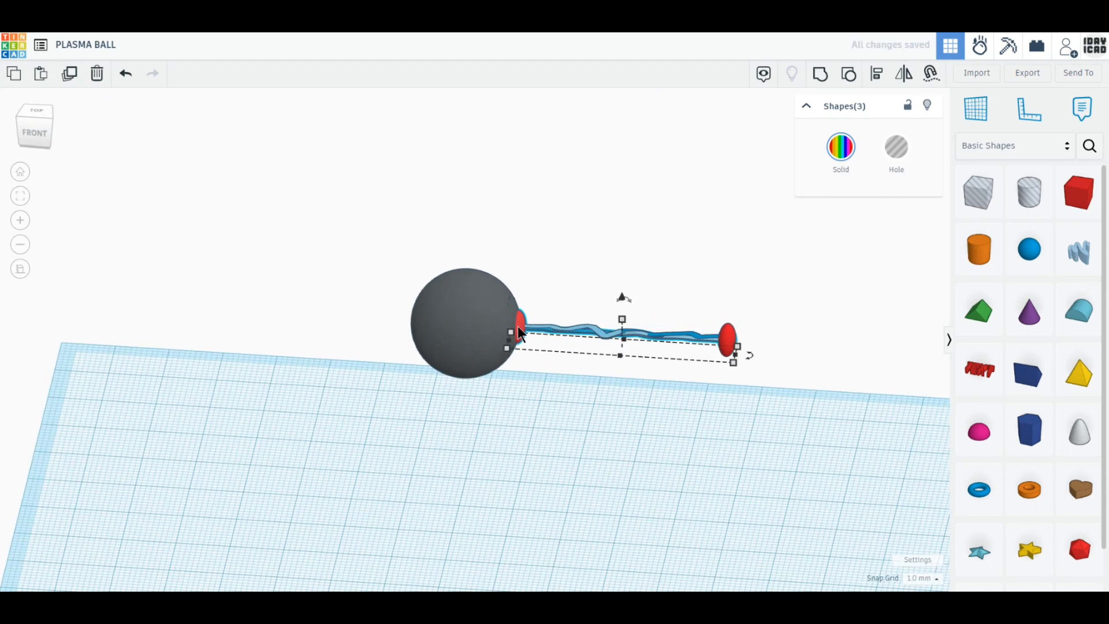
{"action": "left_click_drag", "start_coordinate": [521, 324], "coordinate": [203, 303]}
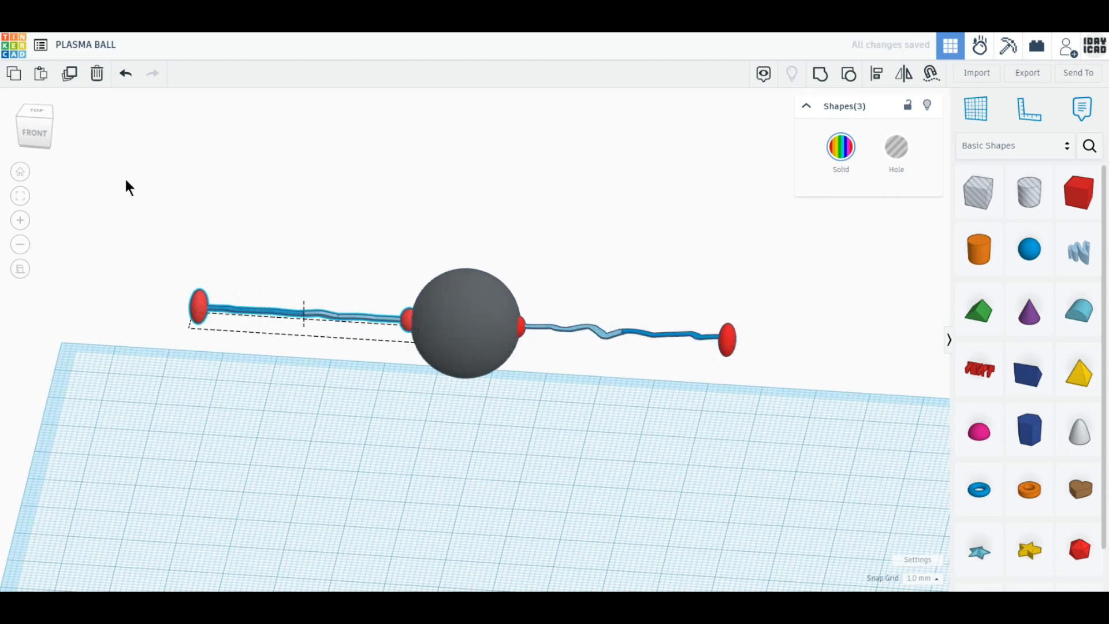
{"action": "left_click", "coordinate": [38, 110]}
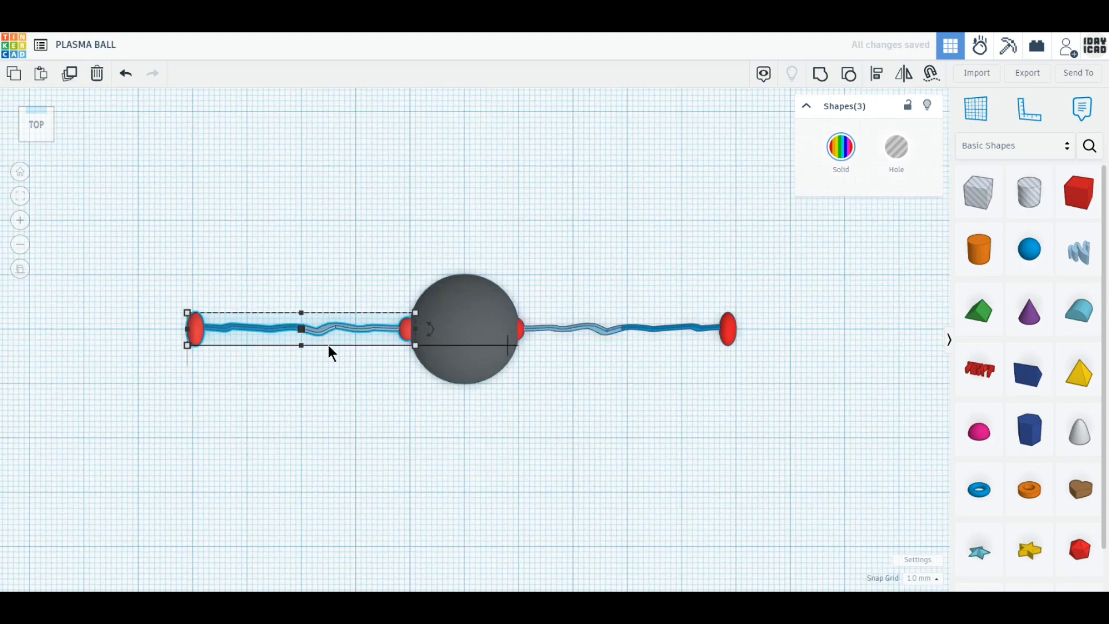
{"action": "scroll", "coordinate": [408, 368], "scroll_direction": "up", "scroll_amount": 2}
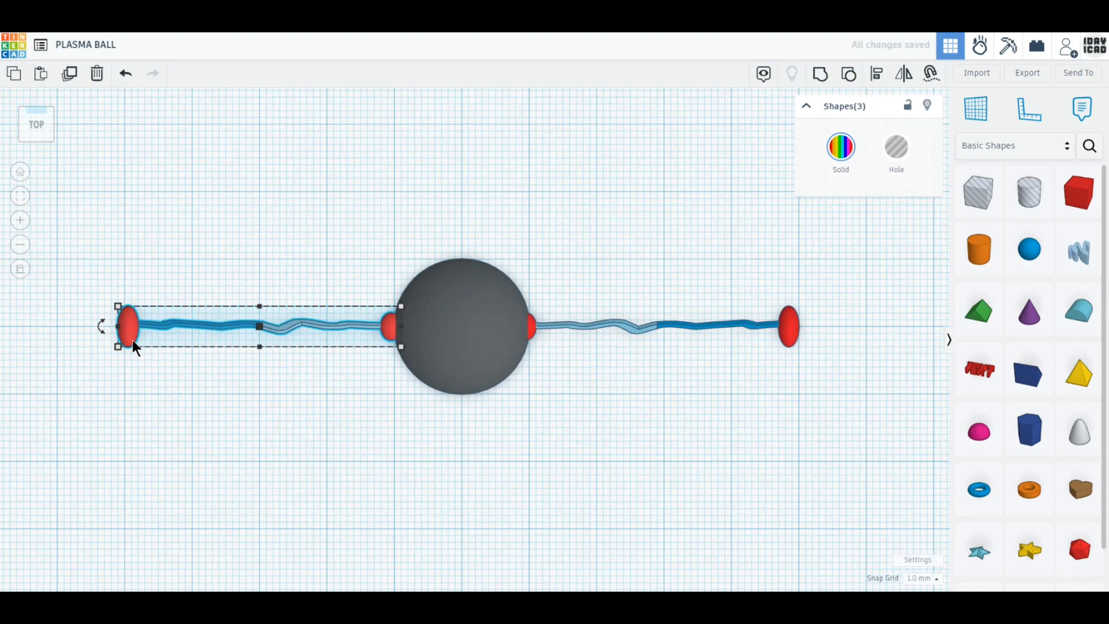
{"action": "left_click_drag", "start_coordinate": [133, 340], "coordinate": [137, 335]}
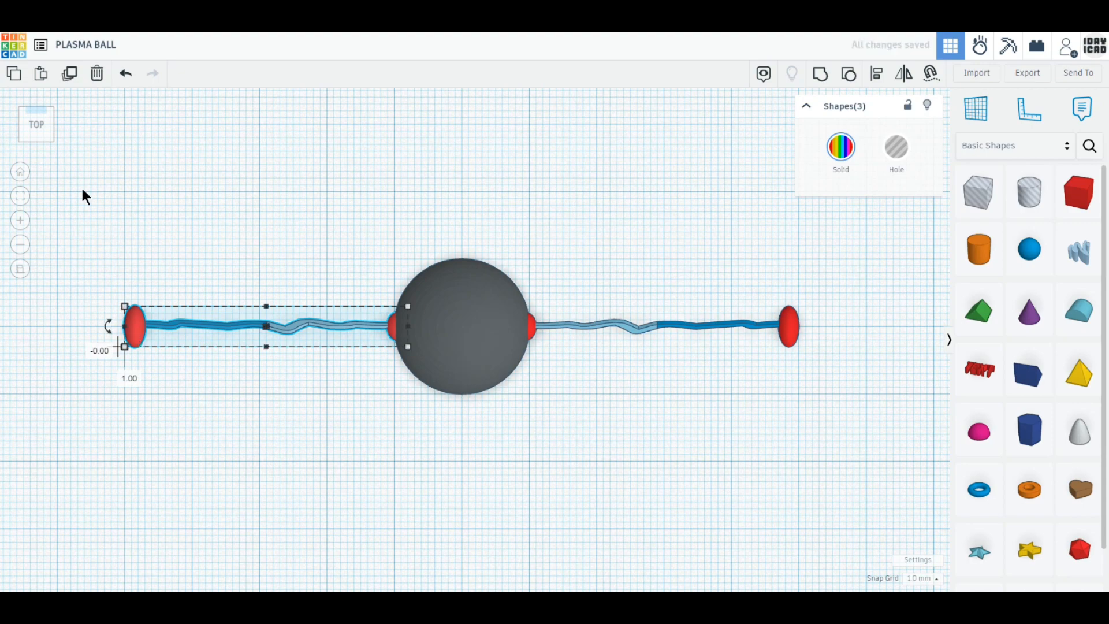
{"action": "left_click", "coordinate": [36, 147]}
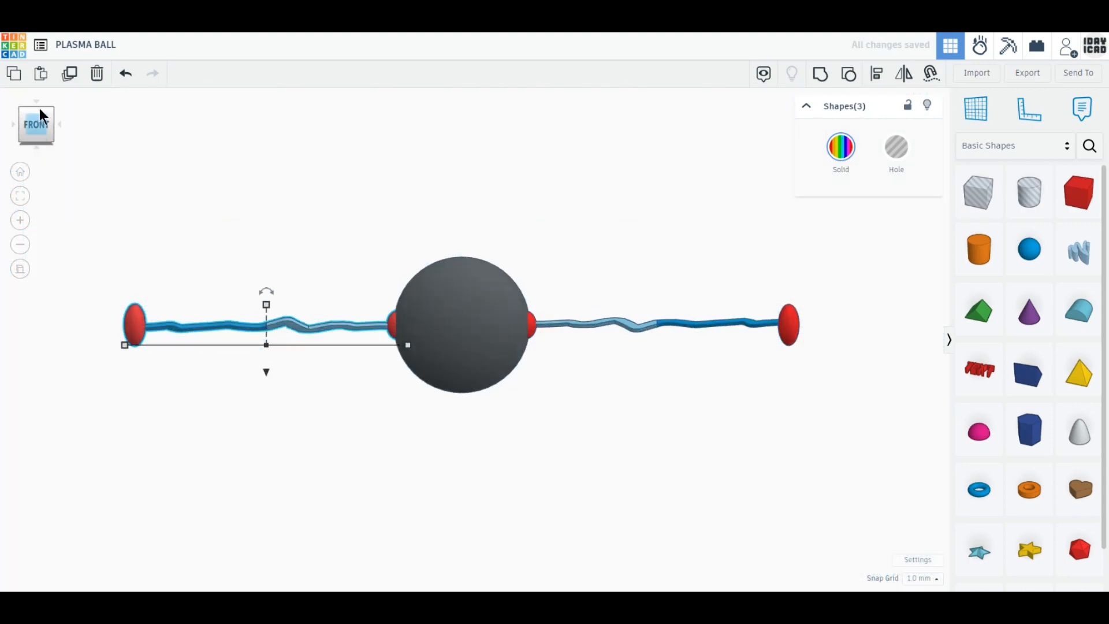
{"action": "scroll", "coordinate": [290, 279], "scroll_direction": "down", "scroll_amount": 3}
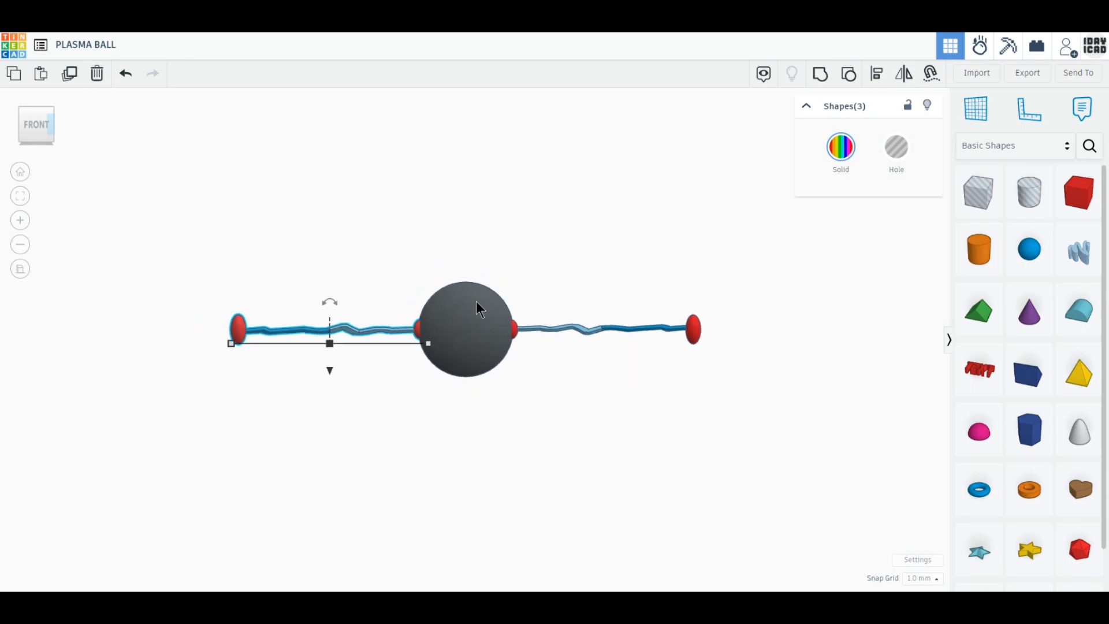
Step: Select both strands with their red spots, without the grey sphere, and duplicate them rotated 45° about the sphere's centre
{"action": "right_click_drag", "start_coordinate": [476, 300], "coordinate": [334, 282]}
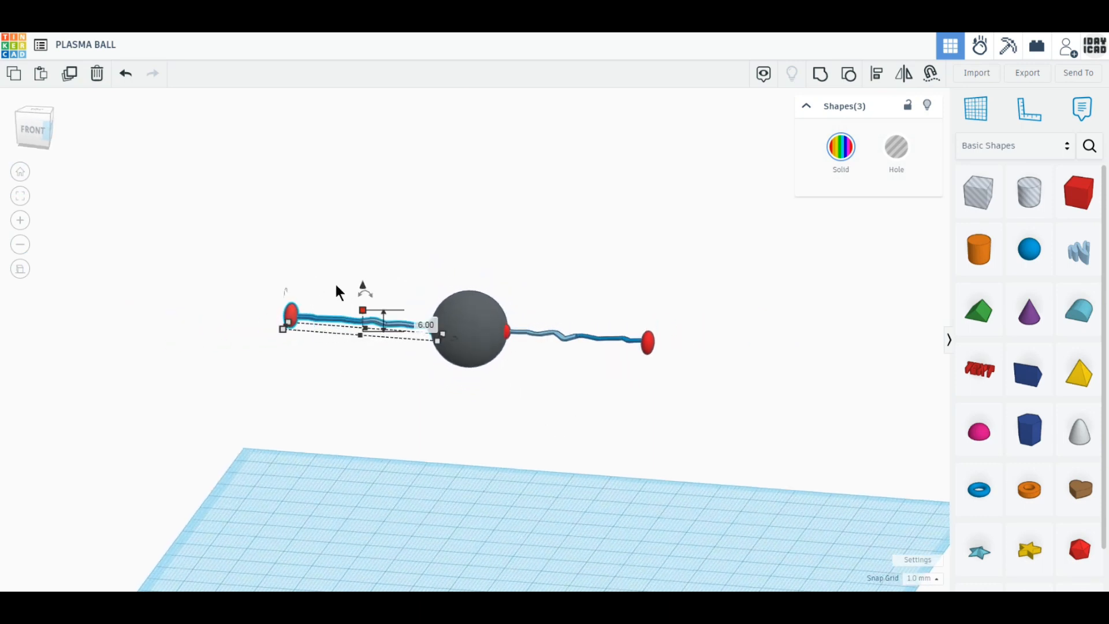
{"action": "left_click", "coordinate": [252, 230]}
{"action": "left_click_drag", "start_coordinate": [236, 194], "coordinate": [732, 455]}
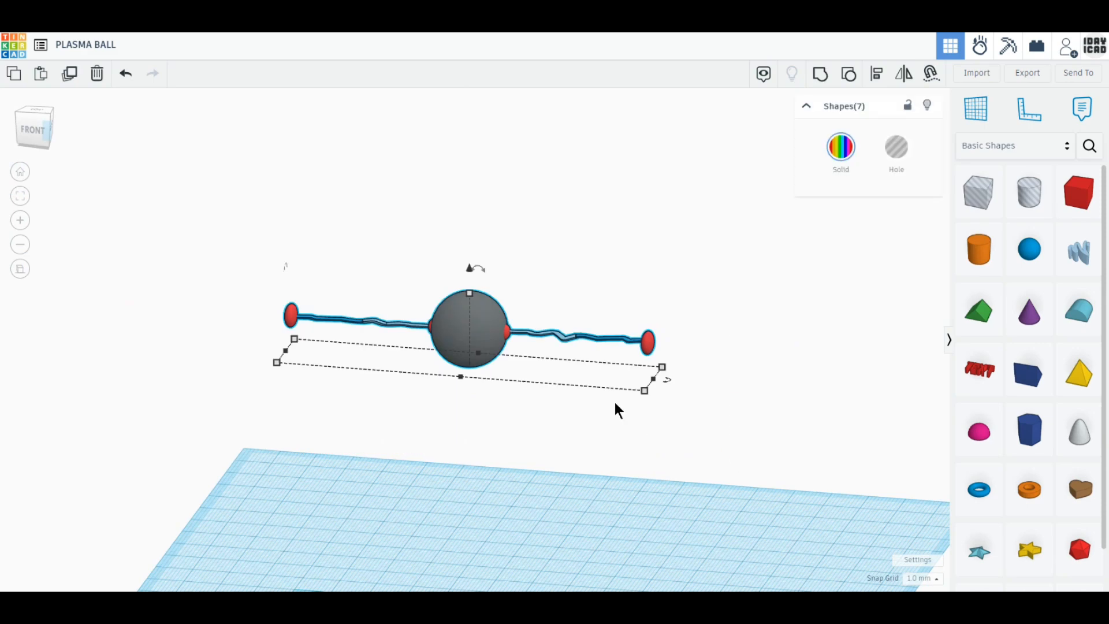
{"action": "left_click", "coordinate": [493, 328], "text": "shift"}
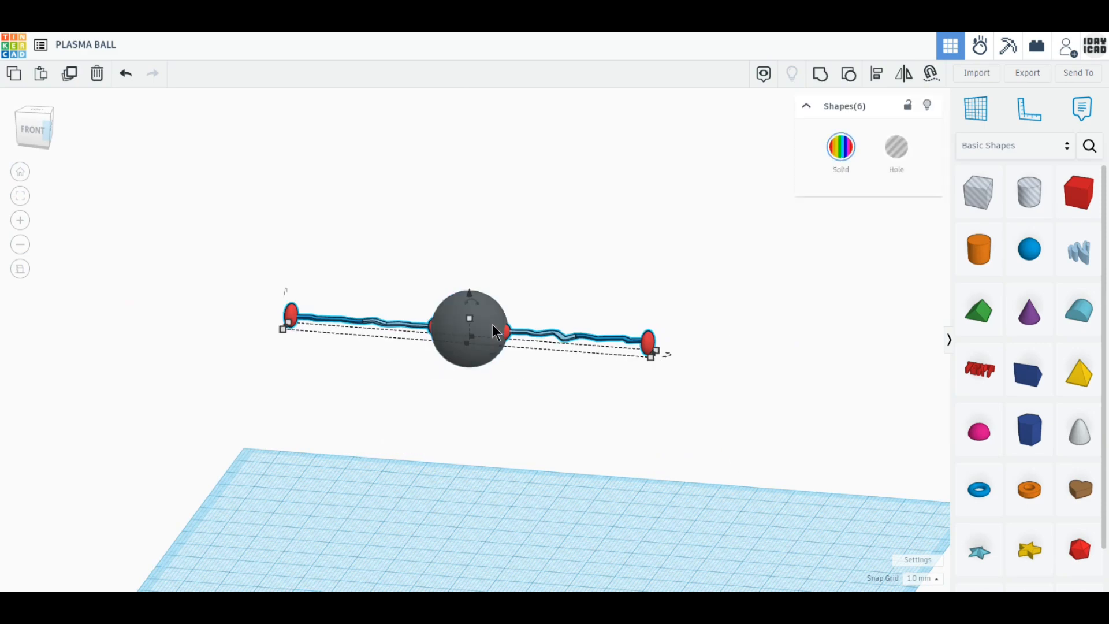
{"action": "left_click", "coordinate": [69, 80]}
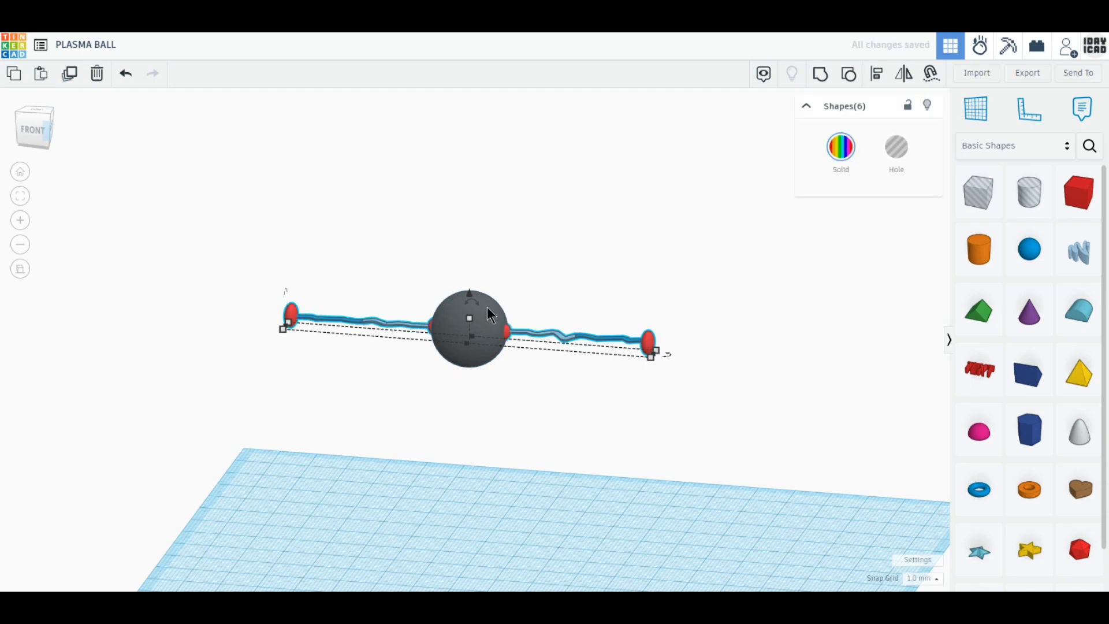
{"action": "left_click_drag", "start_coordinate": [472, 300], "coordinate": [538, 281]}
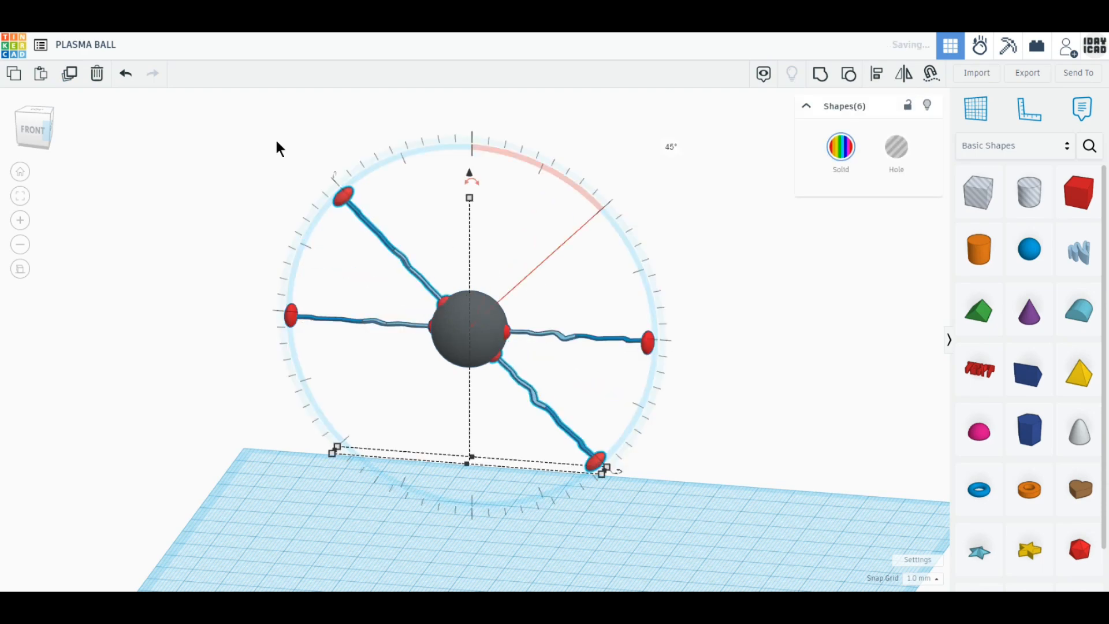
Step: Repeat the 45° rotated duplication twice to complete a ring of eight strands around the sphere
{"action": "left_click", "coordinate": [70, 75]}
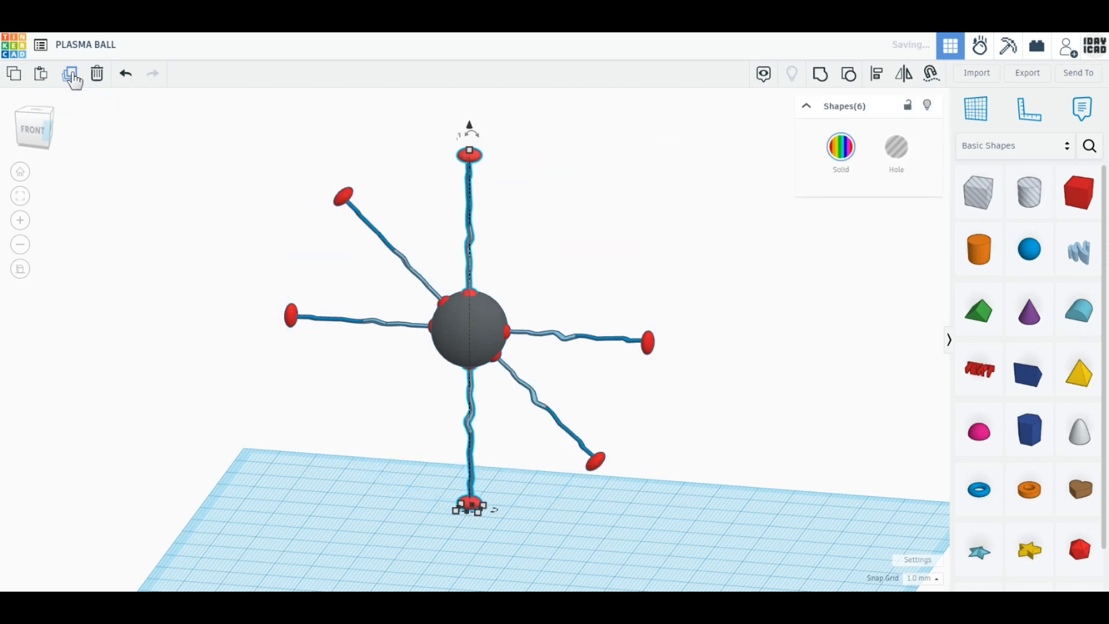
{"action": "left_click", "coordinate": [70, 75]}
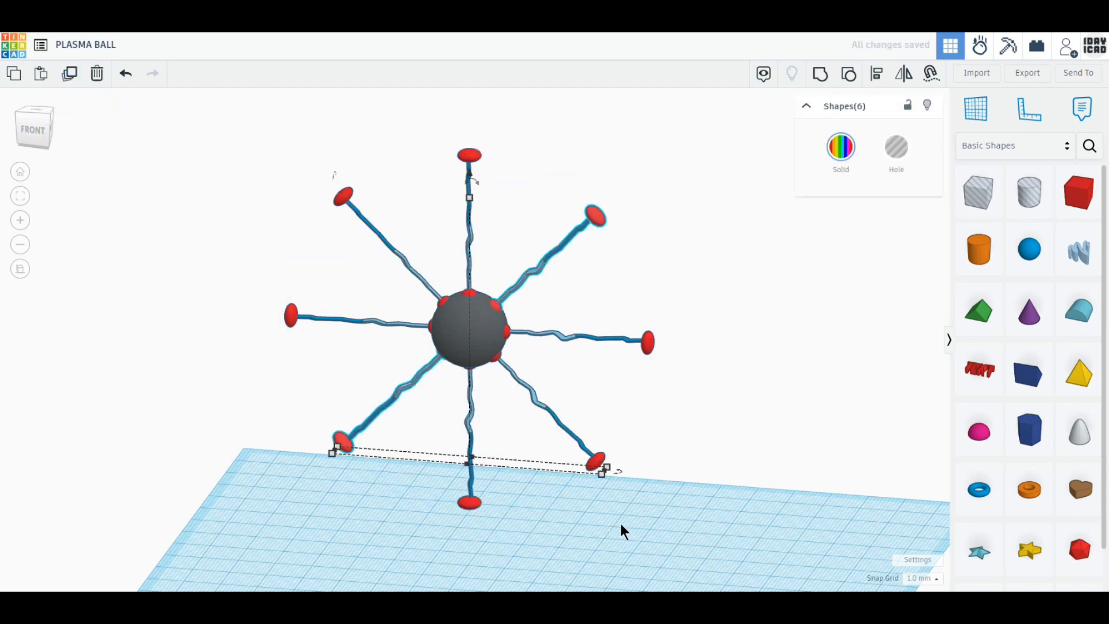
{"action": "left_click", "coordinate": [656, 522]}
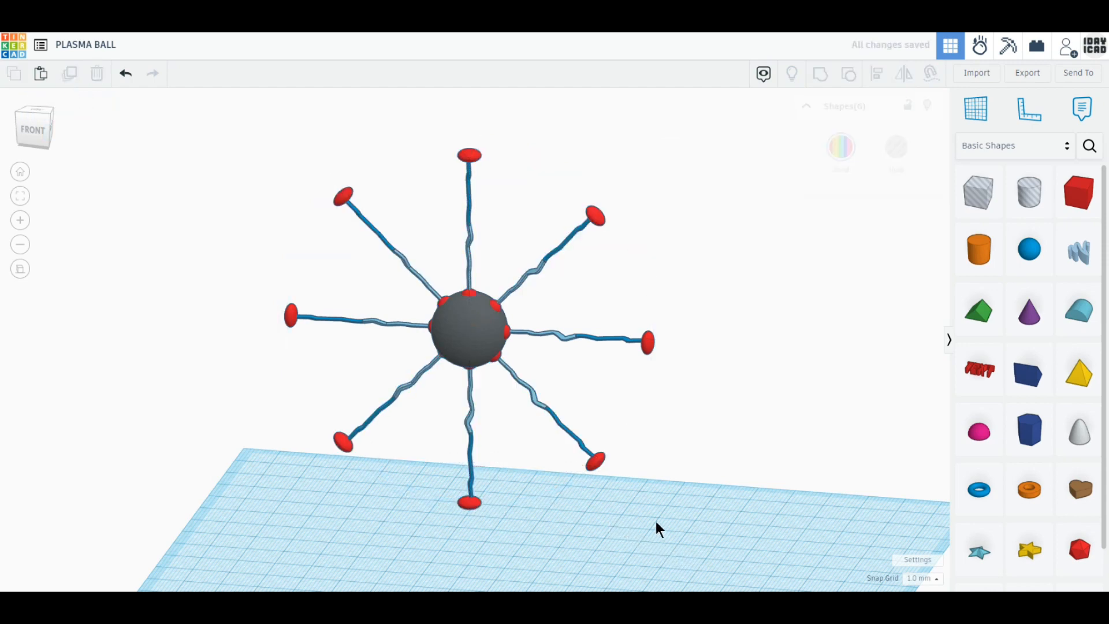
Step: Select the ring's strands and red spots, leaving out the grey sphere and the vertical top and bottom strands with their spots
{"action": "left_click_drag", "start_coordinate": [707, 563], "coordinate": [254, 149]}
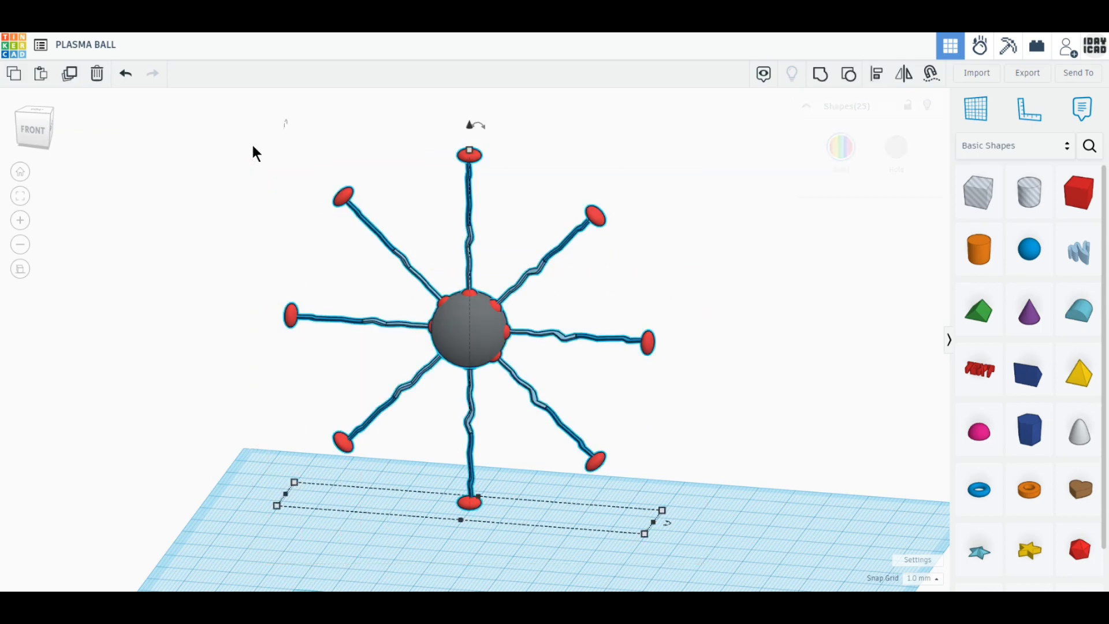
{"action": "left_click", "coordinate": [473, 160], "text": "shift"}
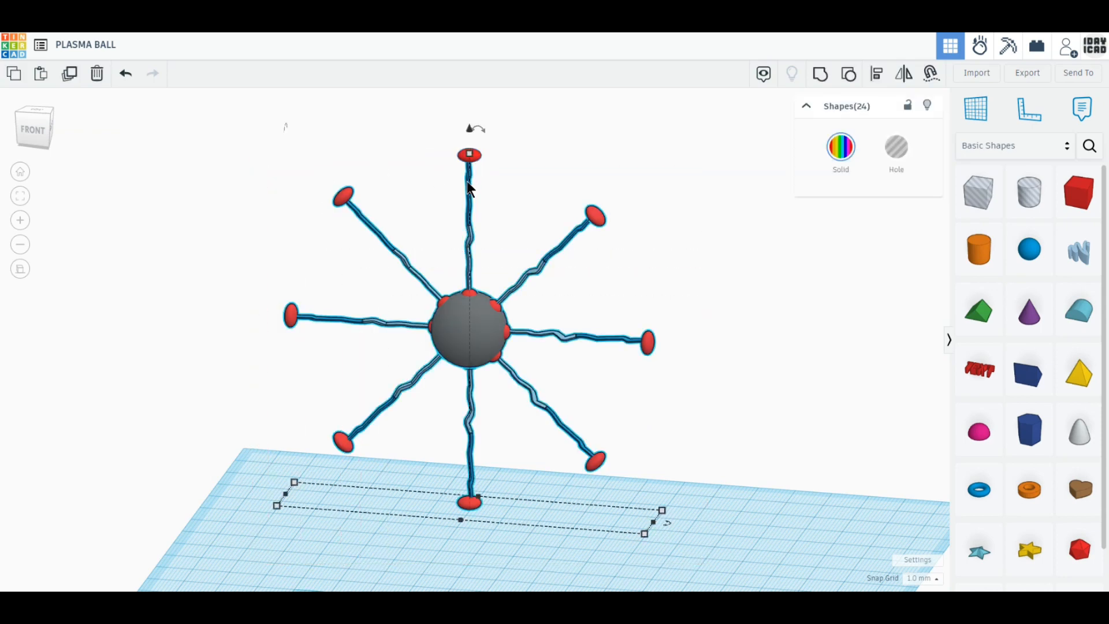
{"action": "left_click", "coordinate": [467, 182], "text": "shift"}
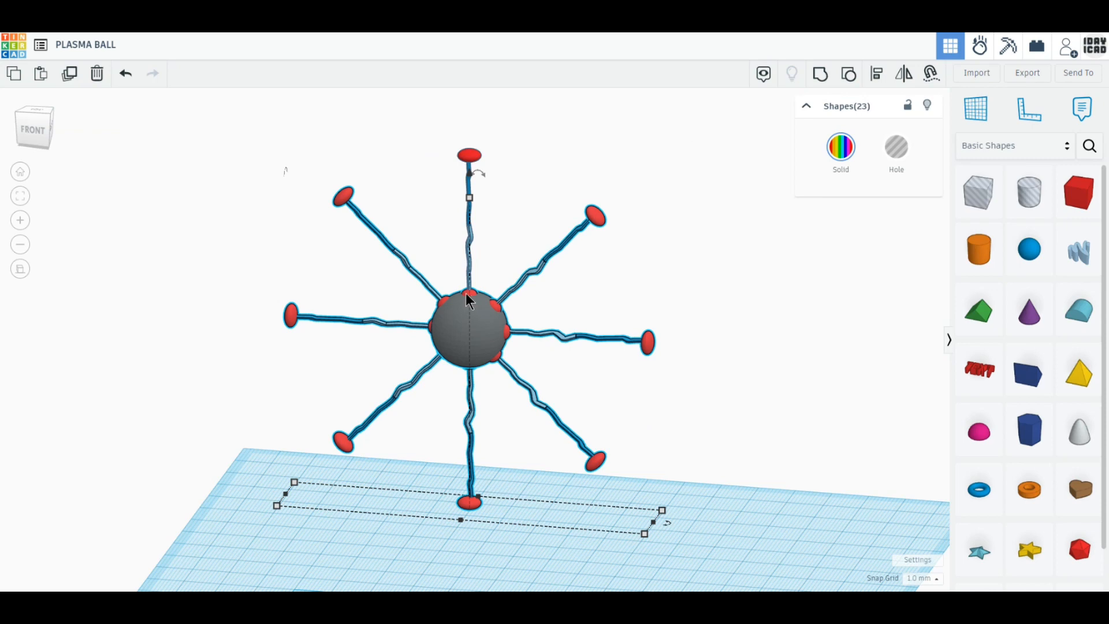
{"action": "left_click", "coordinate": [462, 318], "text": "shift"}
{"action": "left_click", "coordinate": [459, 320], "text": "shift"}
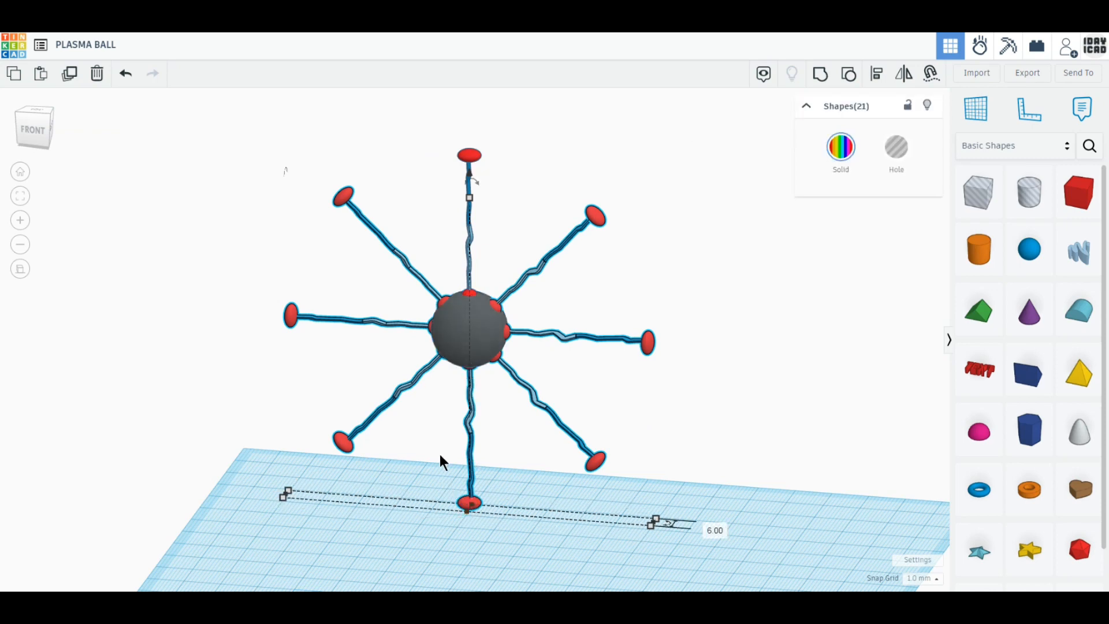
{"action": "right_click_drag", "start_coordinate": [440, 462], "coordinate": [473, 381]}
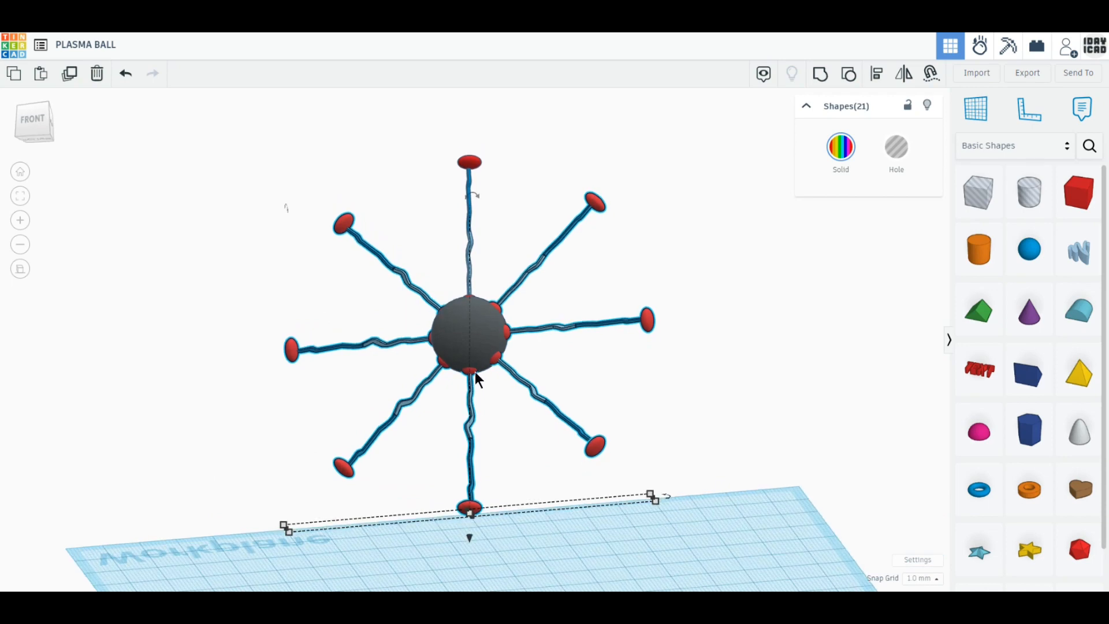
{"action": "left_click", "coordinate": [469, 390], "text": "shift"}
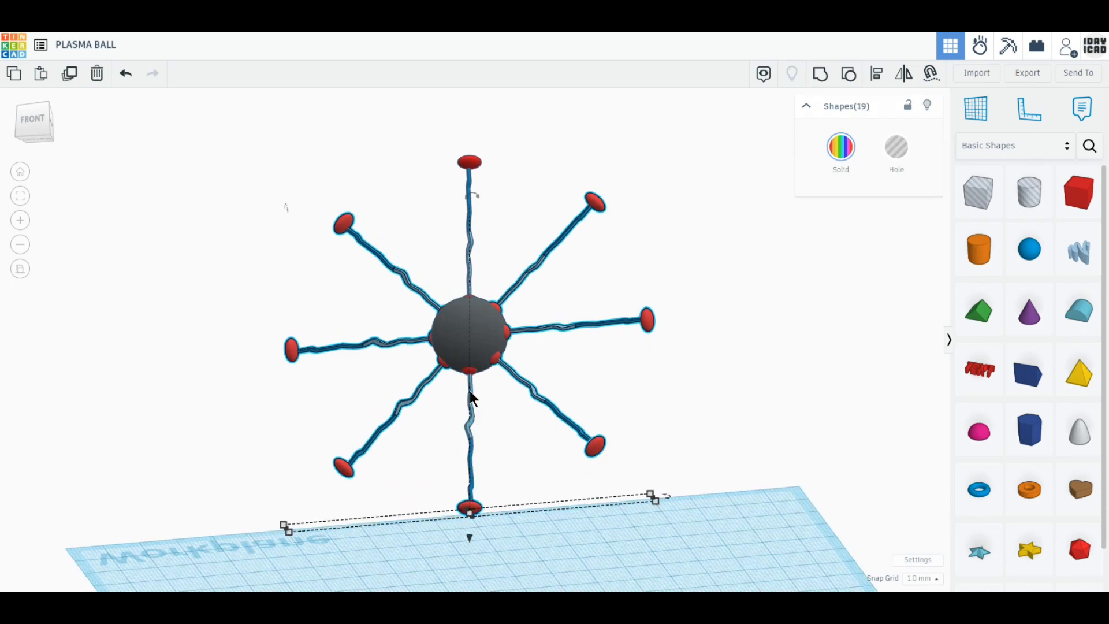
{"action": "left_click", "coordinate": [473, 508], "text": "shift"}
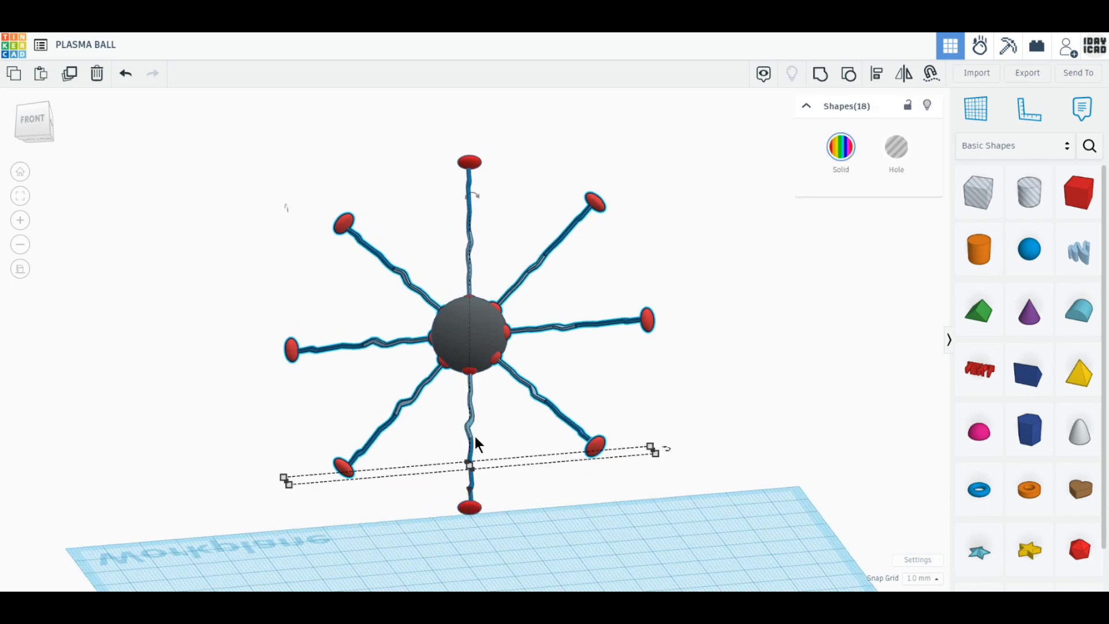
{"action": "right_click_drag", "start_coordinate": [457, 445], "coordinate": [457, 483]}
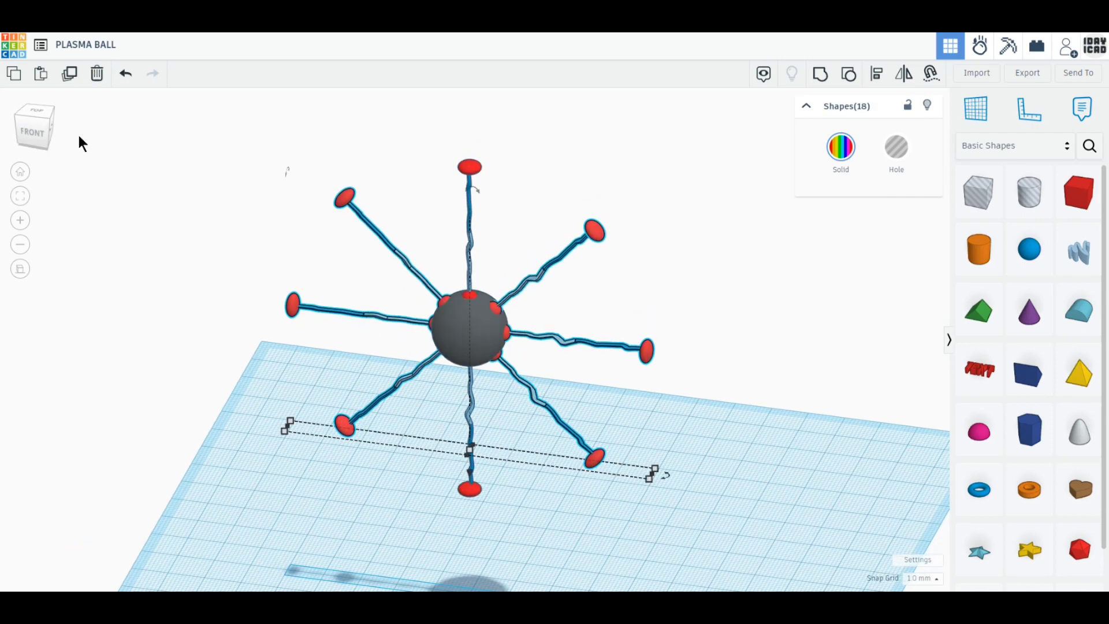
Step: Duplicate the six selected strands rotated 45° about the sphere's vertical axis, and repeat the duplication to surround the sphere
{"action": "left_click", "coordinate": [68, 75]}
{"action": "mouse_move", "coordinate": [664, 475]}
{"action": "left_click_drag", "start_coordinate": [664, 475], "coordinate": [612, 419]}
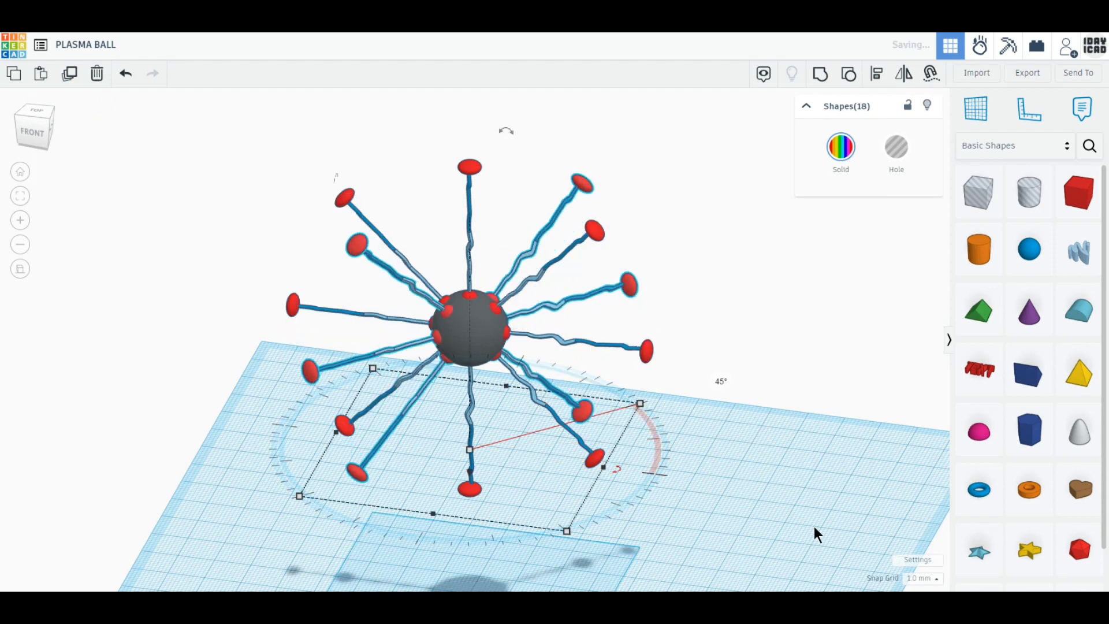
{"action": "left_click", "coordinate": [69, 73]}
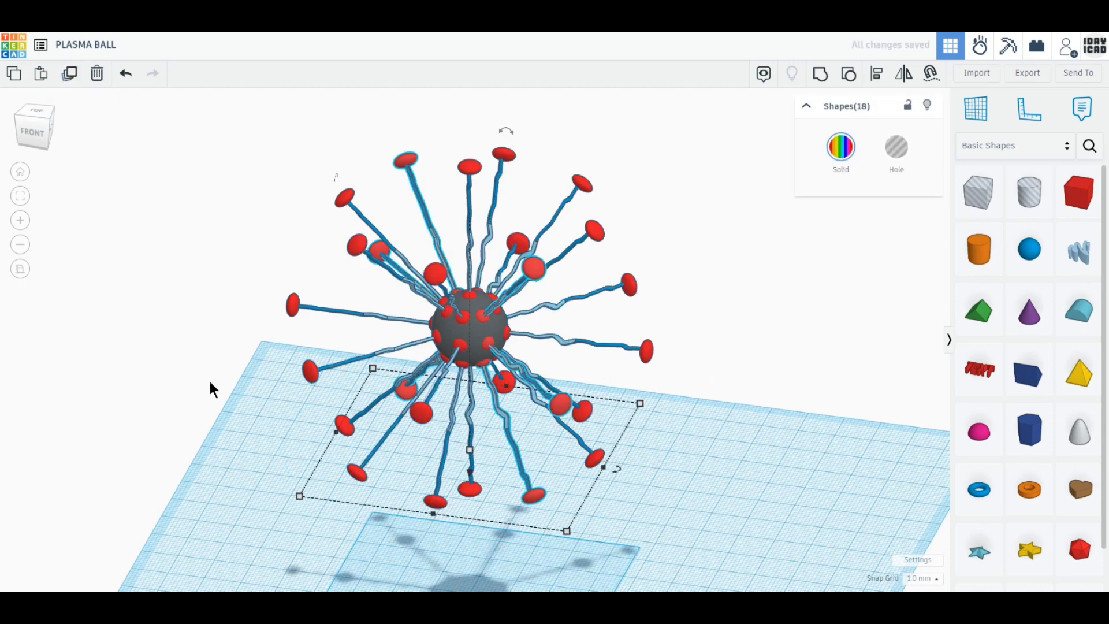
{"action": "middle_click_drag", "start_coordinate": [211, 382], "coordinate": [220, 329]}
{"action": "left_click", "coordinate": [680, 497]}
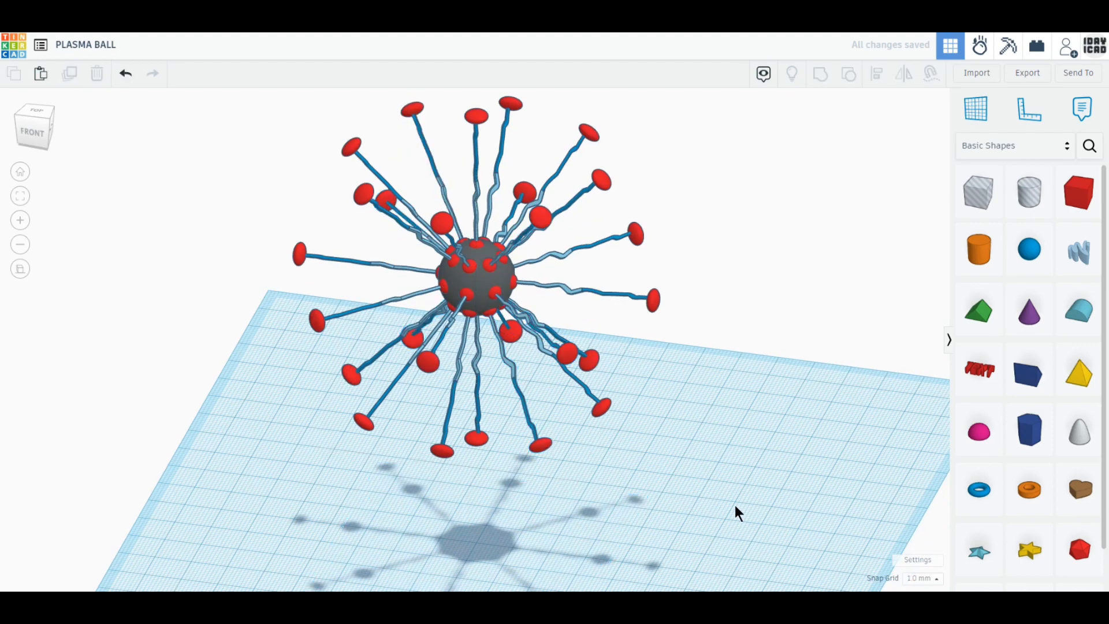
Step: Select the whole strand-and-sphere assembly and rotate it slightly about its vertical axis
{"action": "left_click_drag", "start_coordinate": [734, 505], "coordinate": [195, 75]}
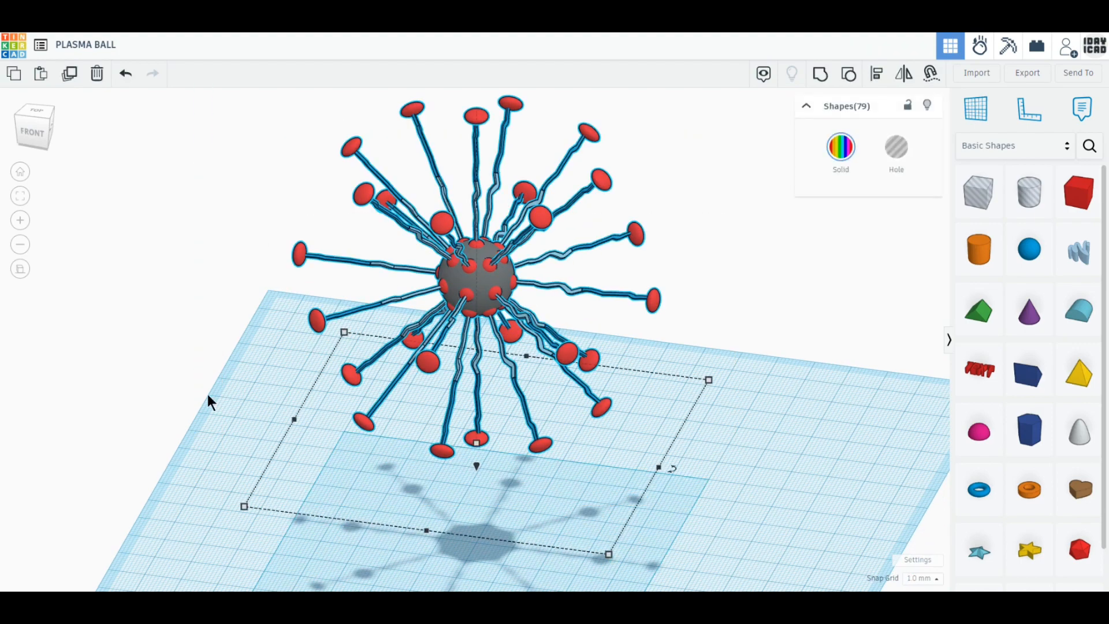
{"action": "right_click_drag", "start_coordinate": [207, 395], "coordinate": [219, 418]}
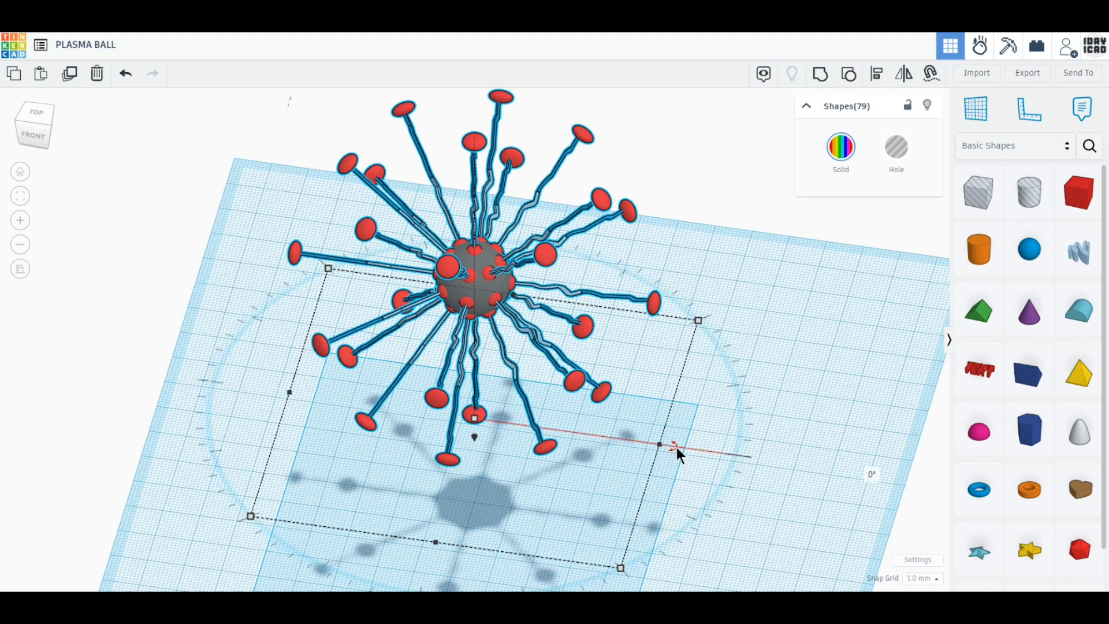
{"action": "left_click_drag", "start_coordinate": [675, 448], "coordinate": [679, 480]}
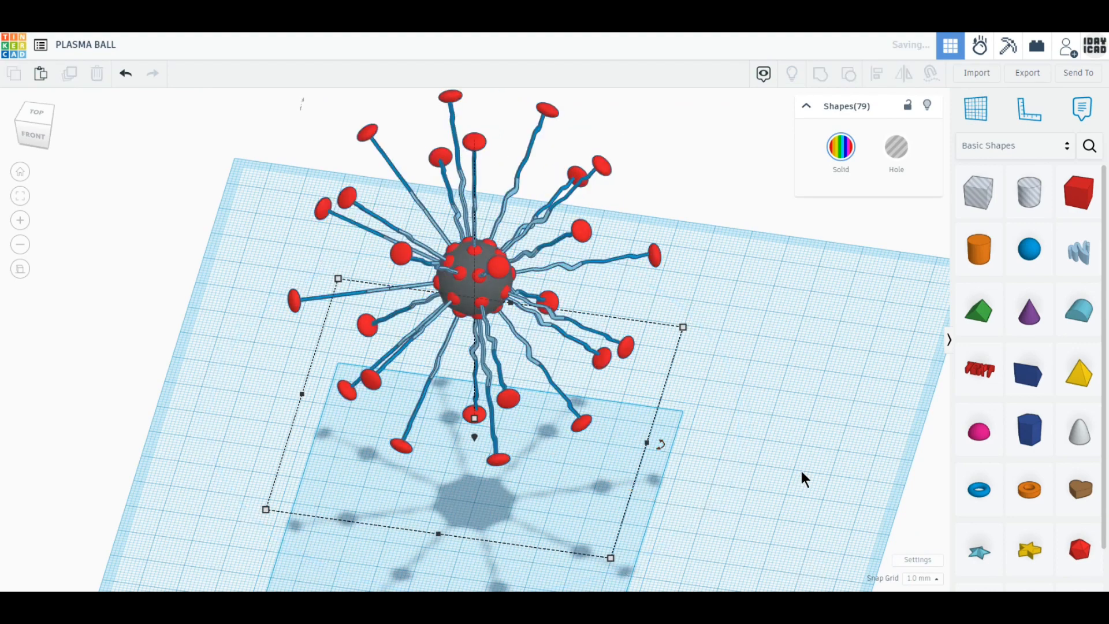
{"action": "left_click", "coordinate": [251, 217]}
Step: Delete the vertical strand beneath the grey sphere together with its two red spots
{"action": "left_click", "coordinate": [31, 137]}
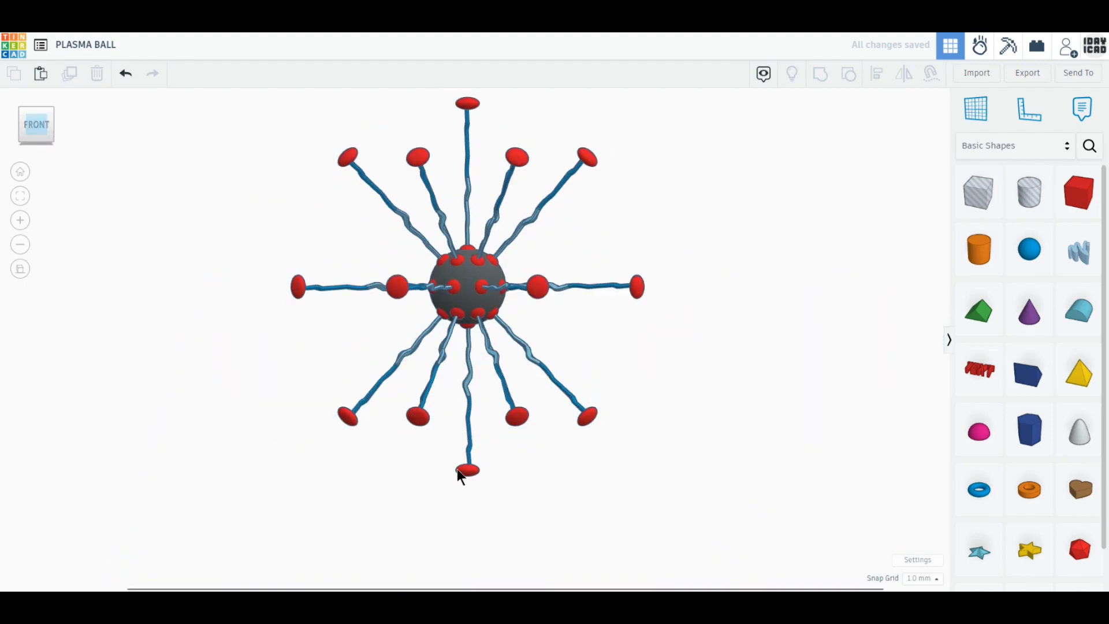
{"action": "left_click", "coordinate": [466, 327]}
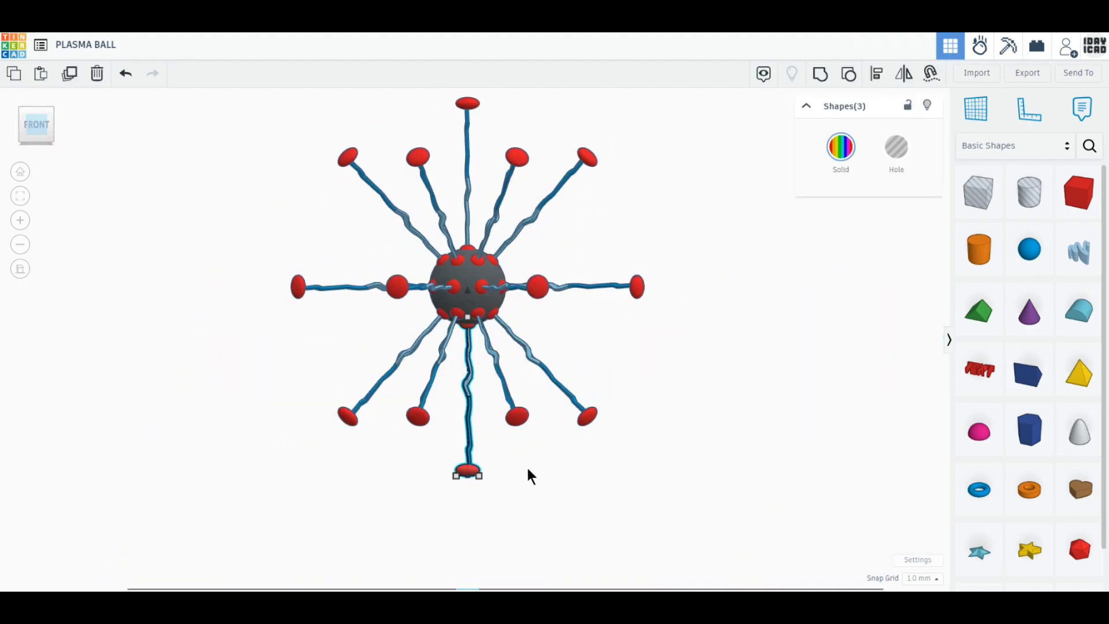
{"action": "left_click", "coordinate": [97, 74]}
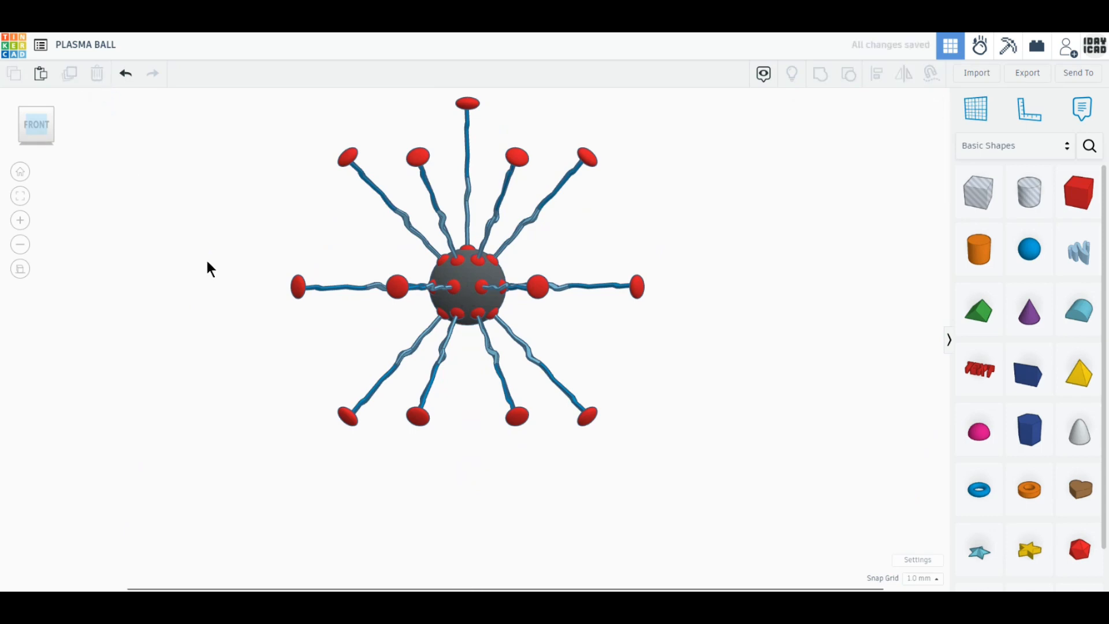
Step: Add a sphere to the workplane beside the strands and set its height, length and width to 100 mm
{"action": "right_click_drag", "start_coordinate": [209, 387], "coordinate": [872, 283]}
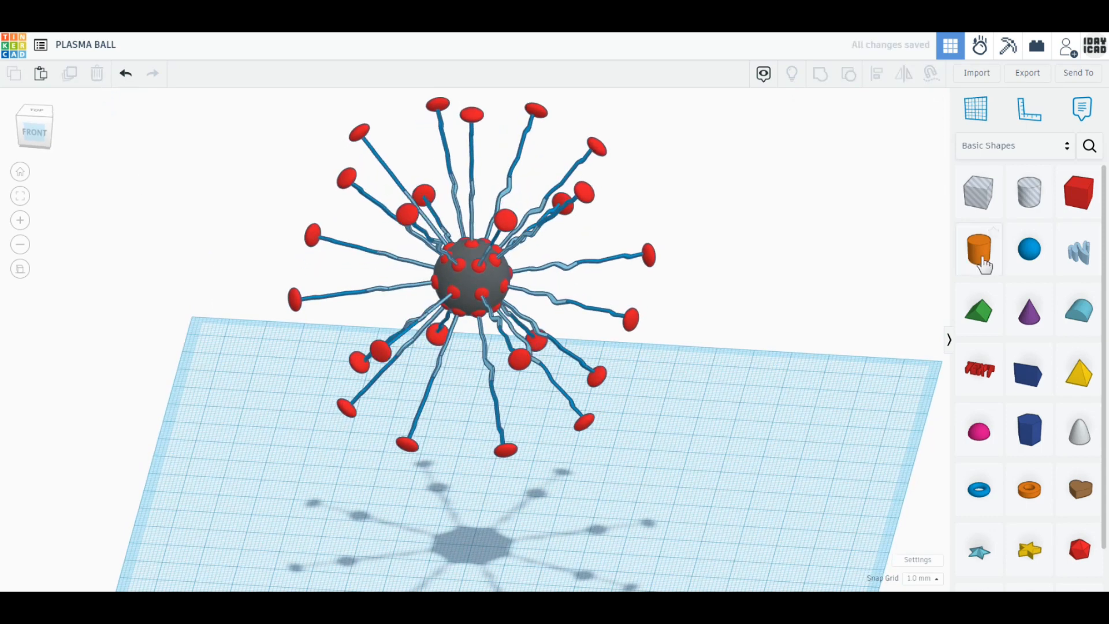
{"action": "left_click", "coordinate": [1029, 249]}
{"action": "left_click", "coordinate": [730, 482]}
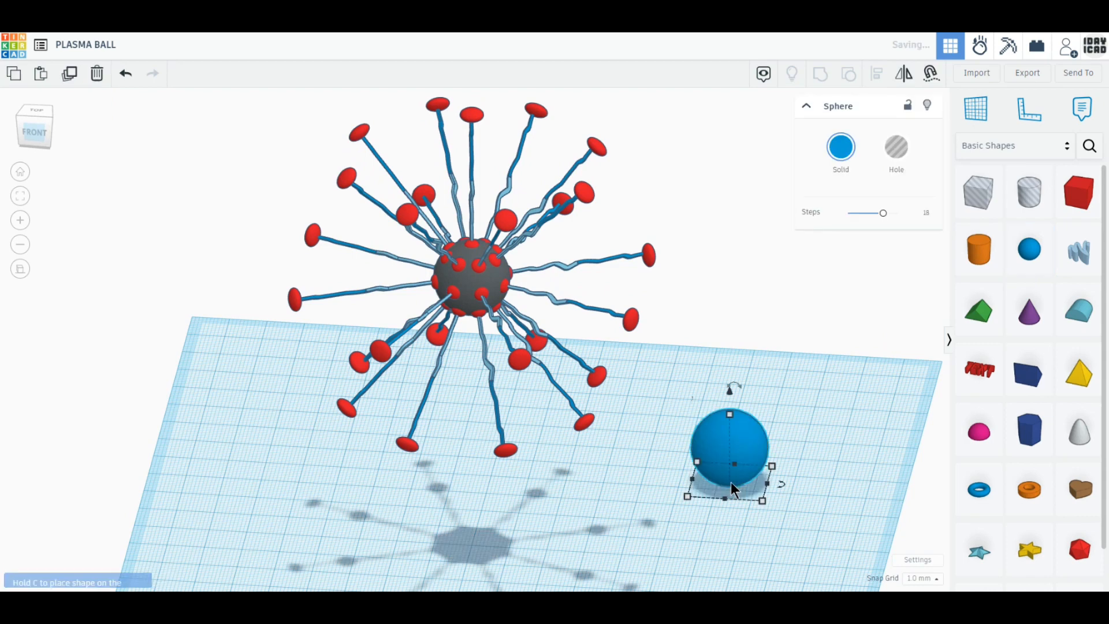
{"action": "left_click", "coordinate": [730, 416]}
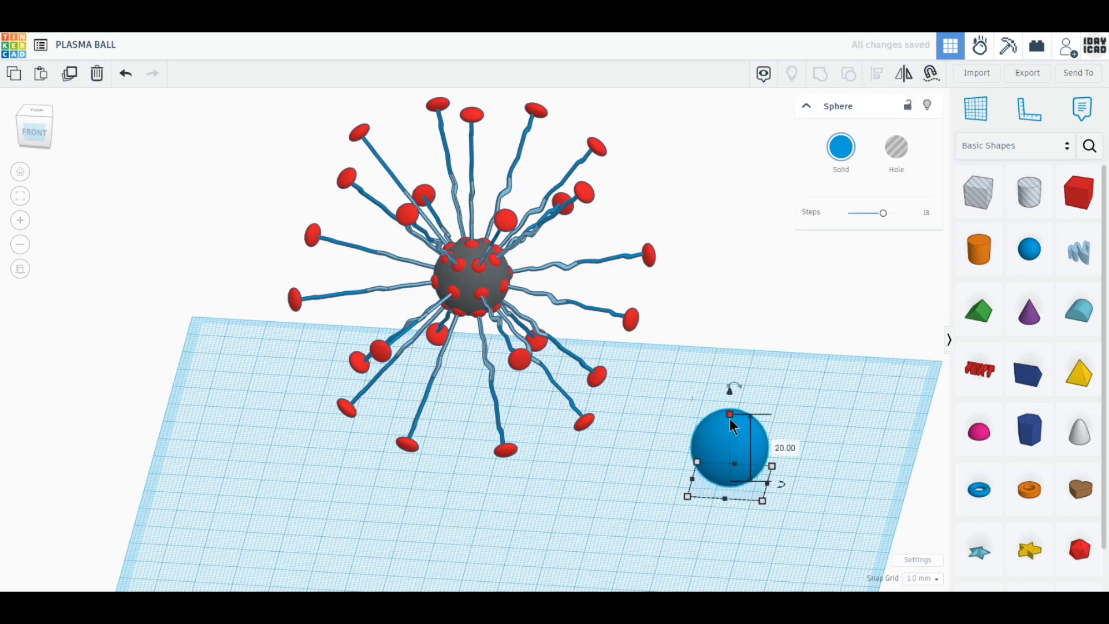
{"action": "left_click", "coordinate": [789, 450]}
{"action": "type", "text": "100"}
{"action": "key", "text": "Return"}
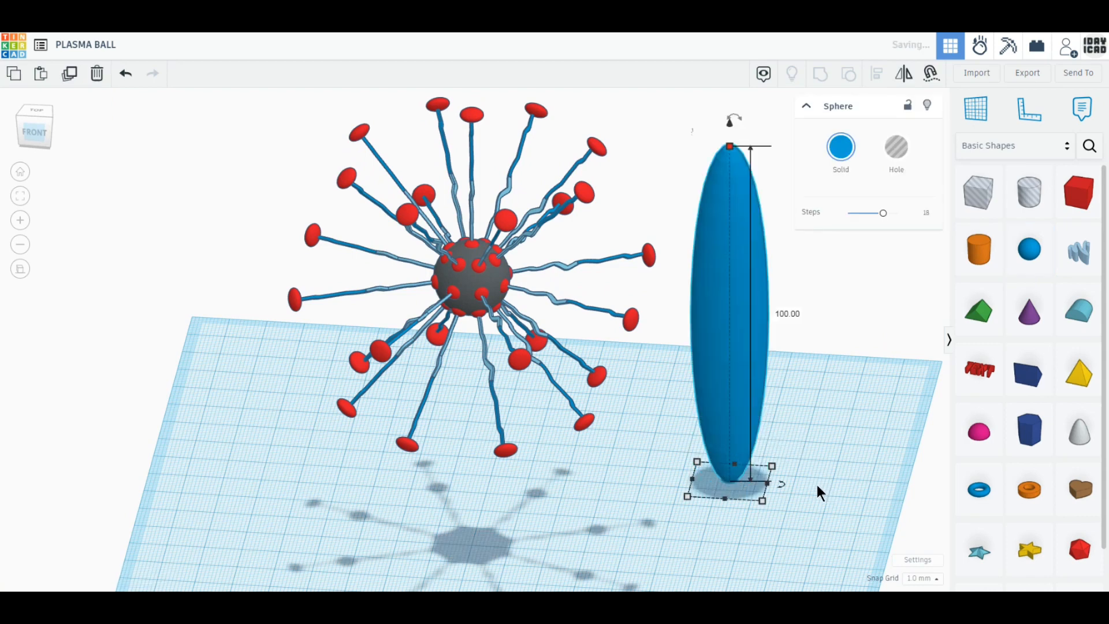
{"action": "left_click", "coordinate": [696, 461]}
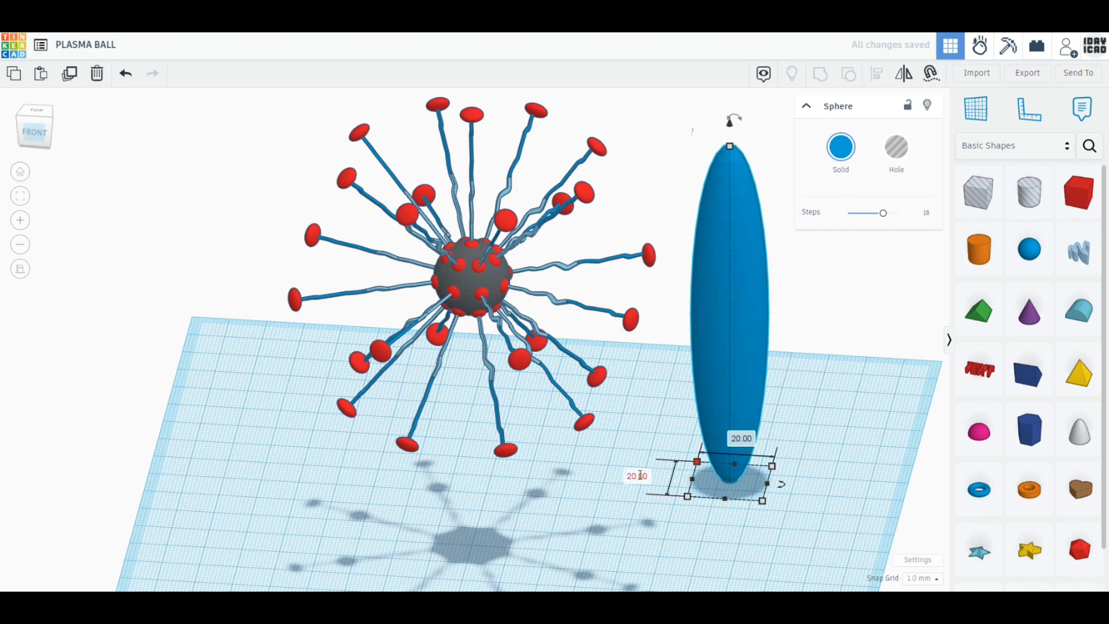
{"action": "type", "text": "100"}
{"action": "key", "text": "Return"}
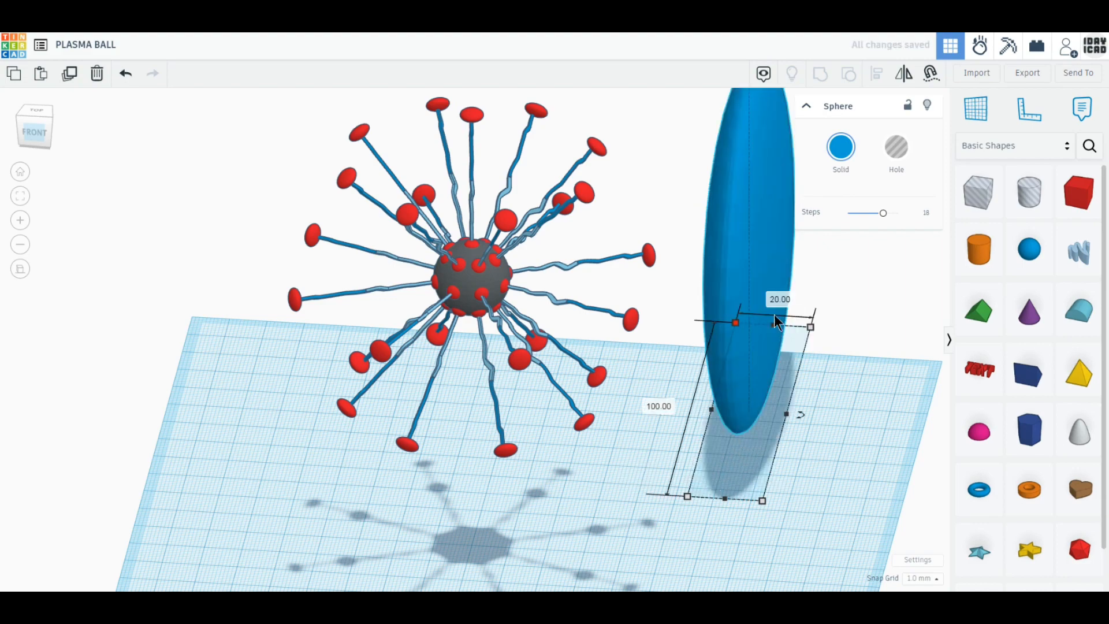
{"action": "type", "text": "100"}
{"action": "key", "text": "Return"}
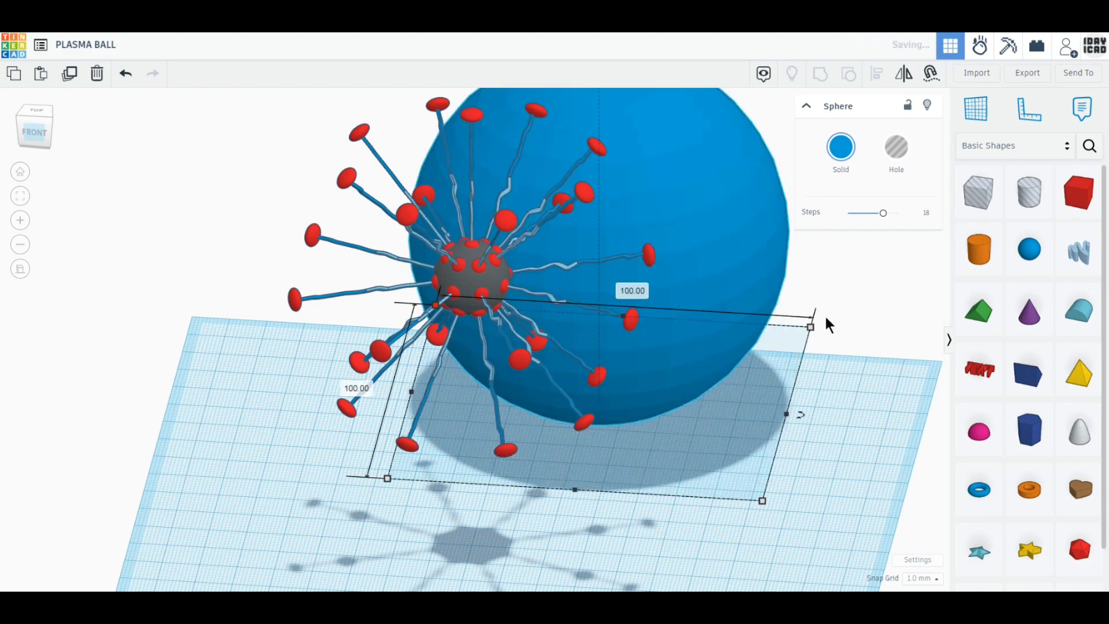
Step: Make the 100 mm sphere light grey and transparent, with its steps set to 24
{"action": "left_click", "coordinate": [842, 149]}
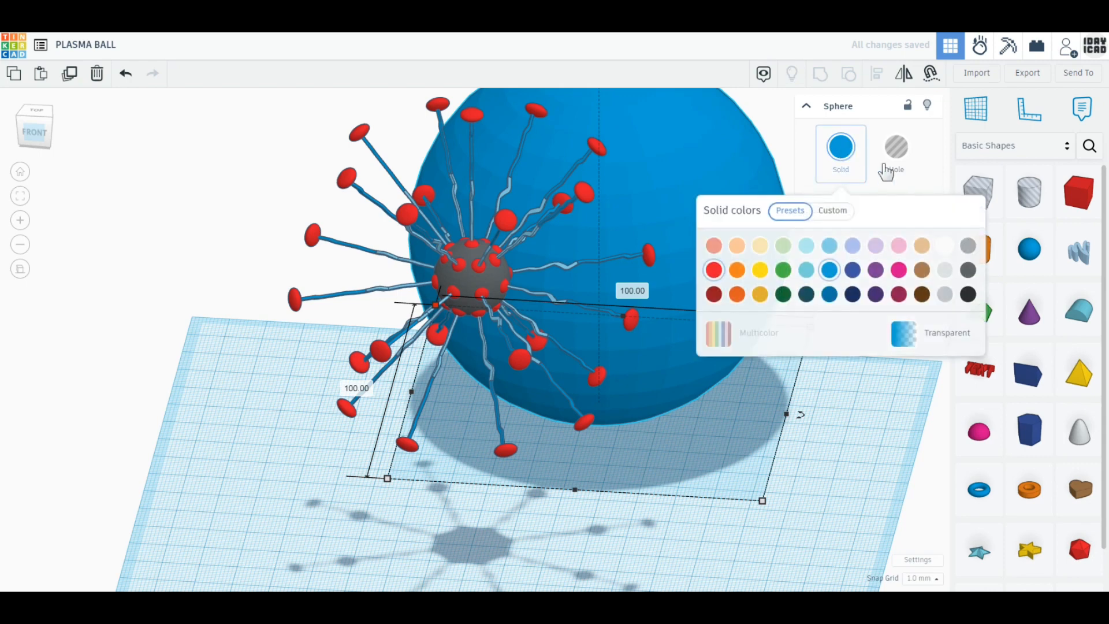
{"action": "left_click", "coordinate": [948, 270]}
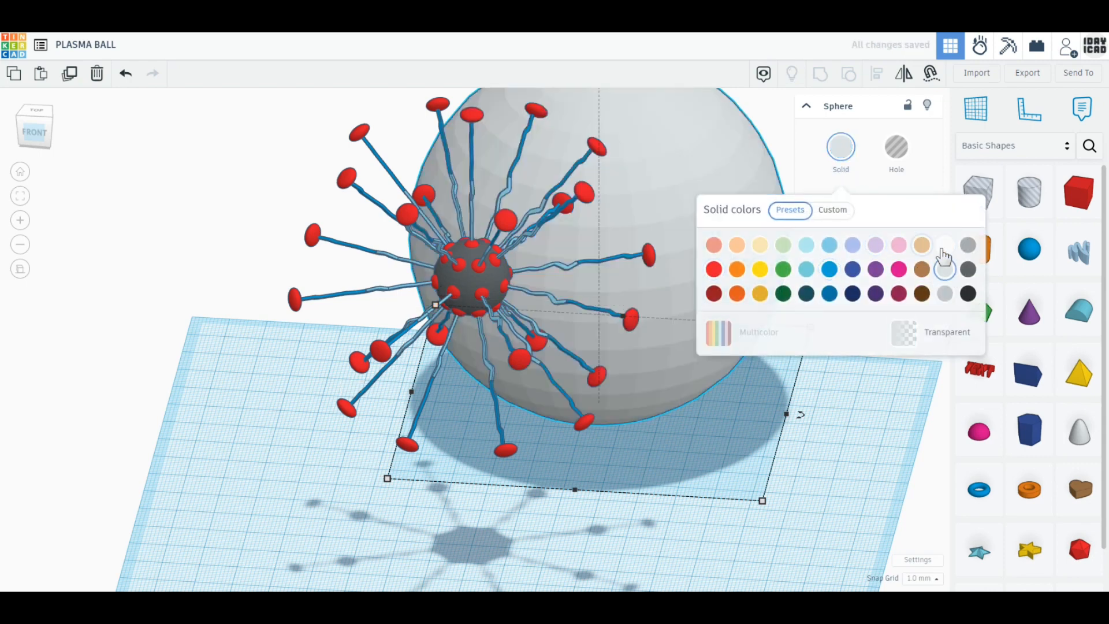
{"action": "left_click", "coordinate": [843, 152]}
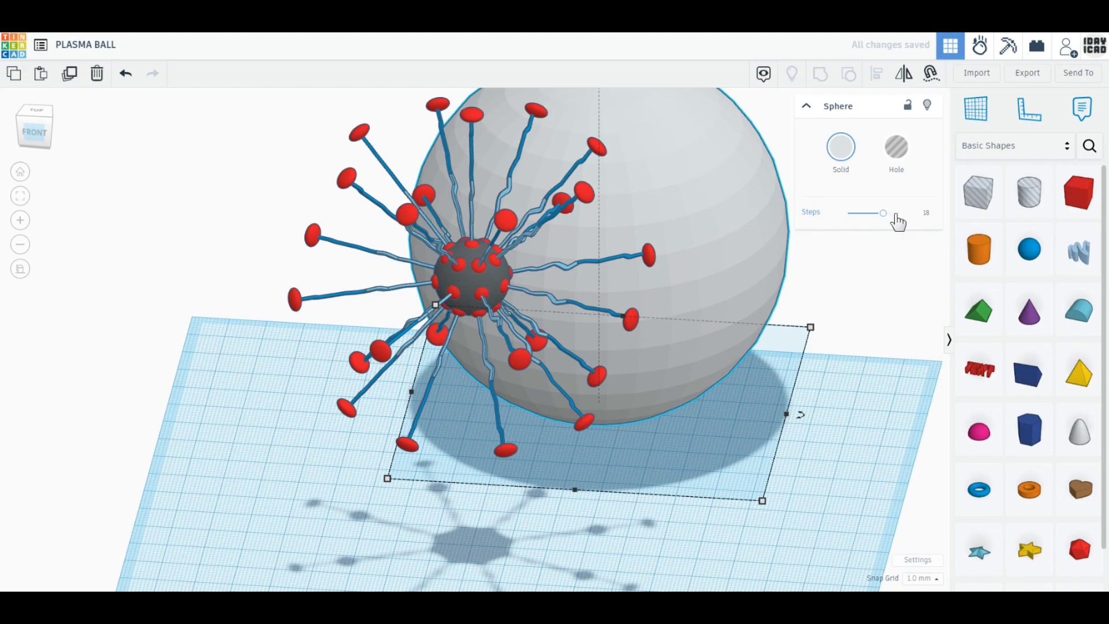
{"action": "left_click", "coordinate": [841, 148]}
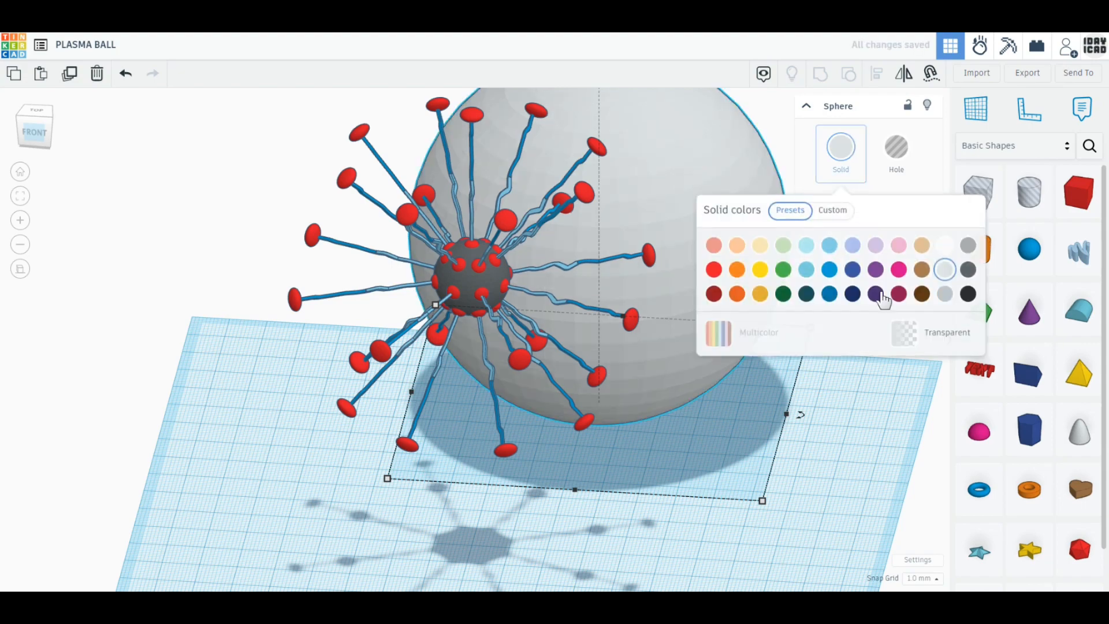
{"action": "left_click", "coordinate": [928, 335]}
Step: Centre the transparent sphere on the strands as seen from the front and raise it 30 mm above the workplane
{"action": "left_click", "coordinate": [34, 135]}
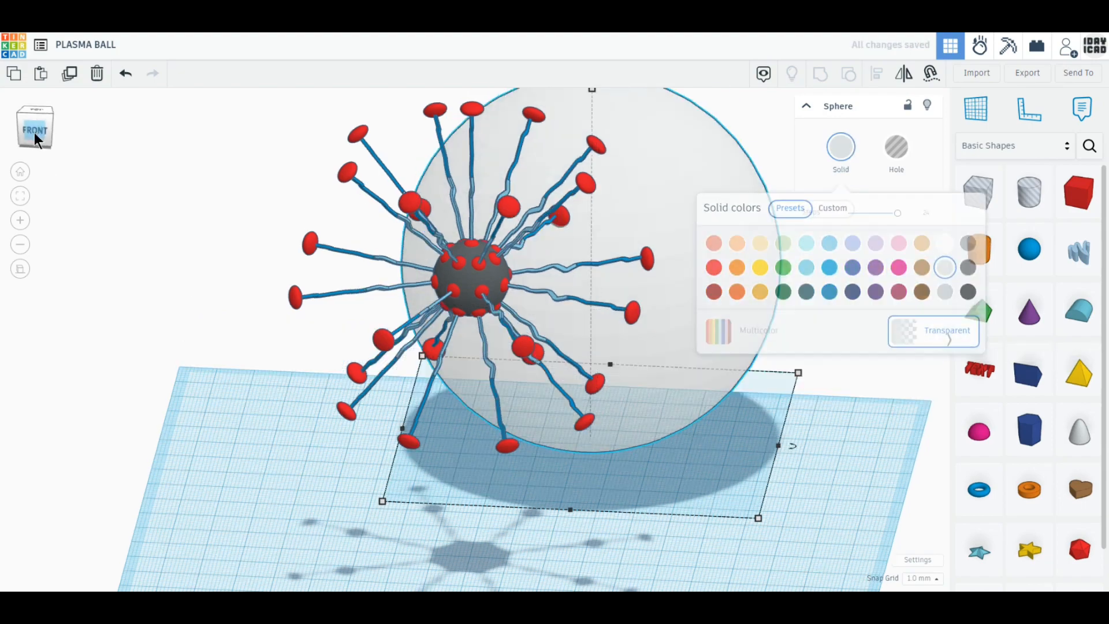
{"action": "left_click_drag", "start_coordinate": [592, 467], "coordinate": [560, 469]}
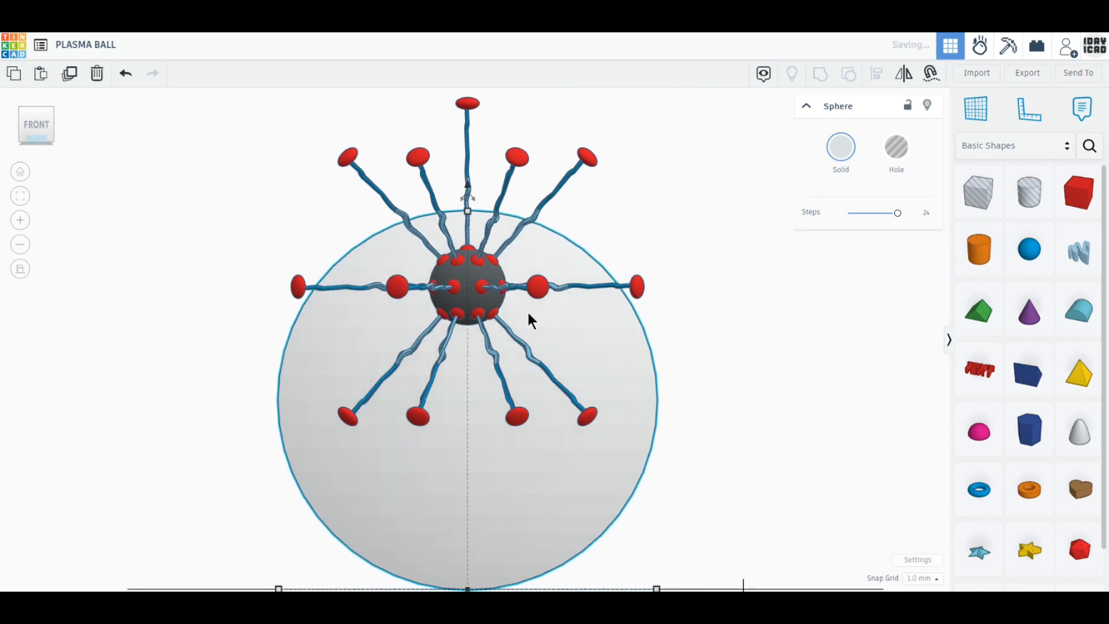
{"action": "scroll", "coordinate": [529, 313], "scroll_direction": "down", "scroll_amount": 3}
{"action": "left_click_drag", "start_coordinate": [469, 211], "coordinate": [463, 118]}
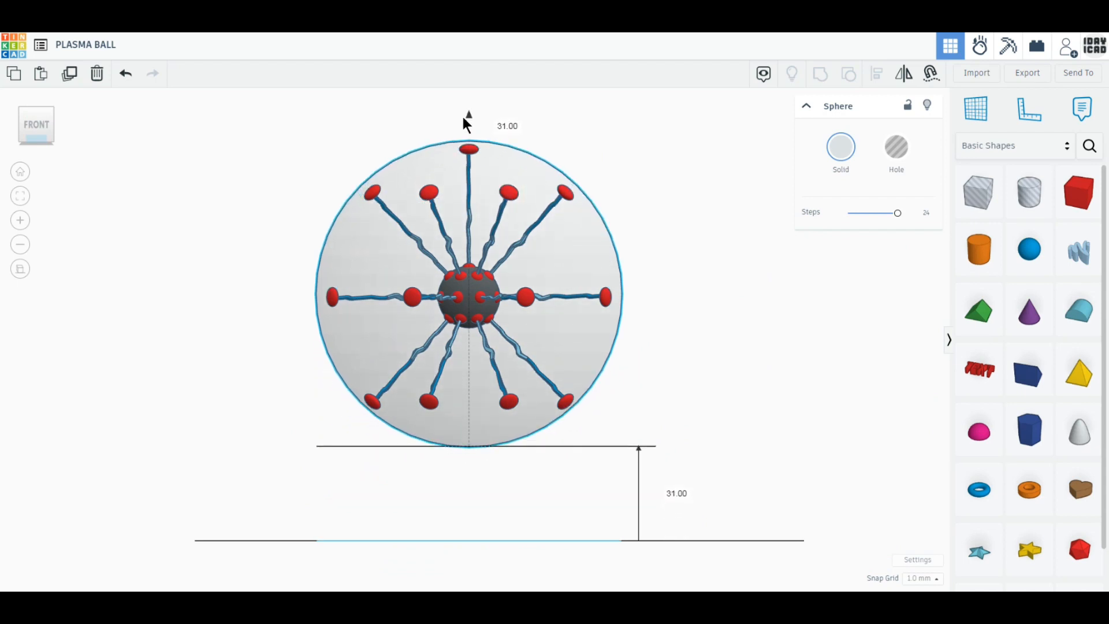
{"action": "left_click_drag", "start_coordinate": [464, 121], "coordinate": [465, 122]}
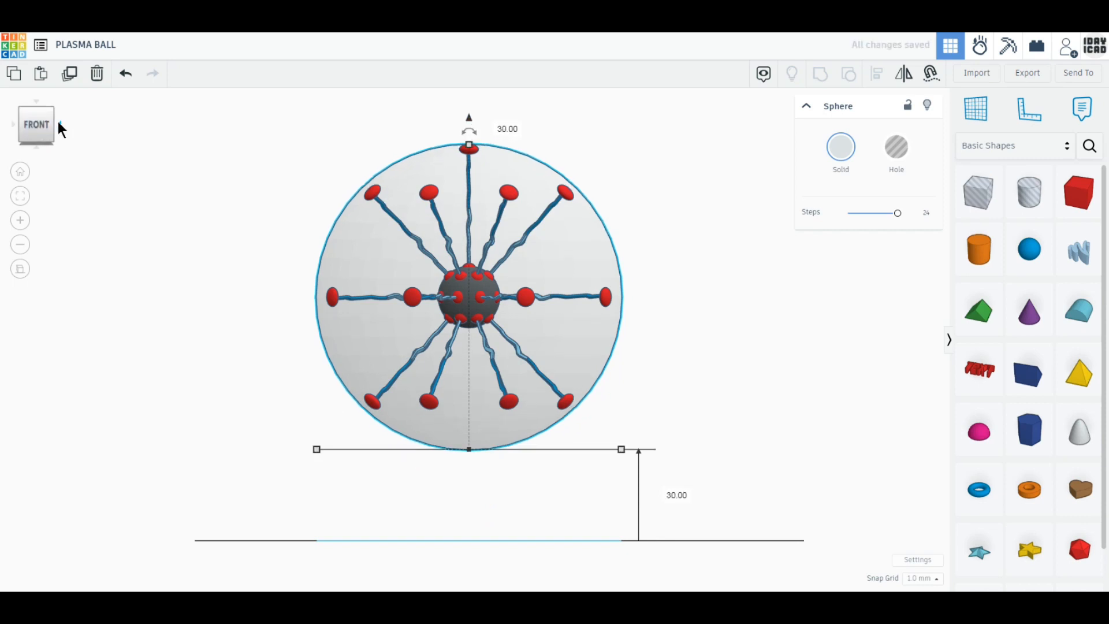
Step: Move the transparent sphere in depth, as seen from the right side, until it is centred around the strands
{"action": "left_click", "coordinate": [57, 120]}
{"action": "left_click_drag", "start_coordinate": [673, 345], "coordinate": [468, 344]}
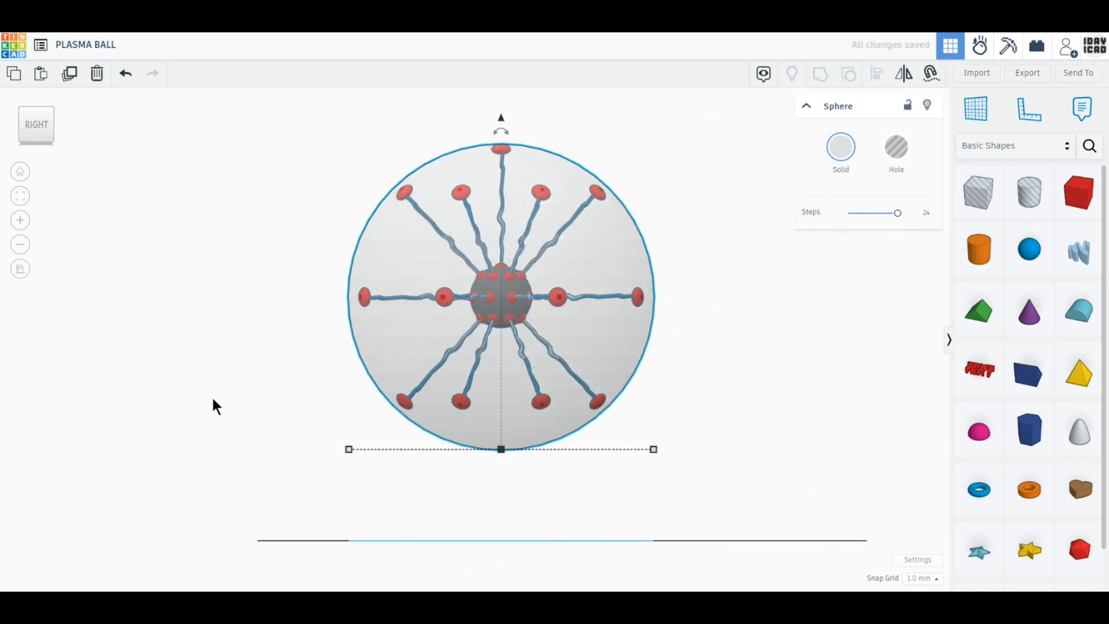
{"action": "right_click_drag", "start_coordinate": [208, 398], "coordinate": [517, 442]}
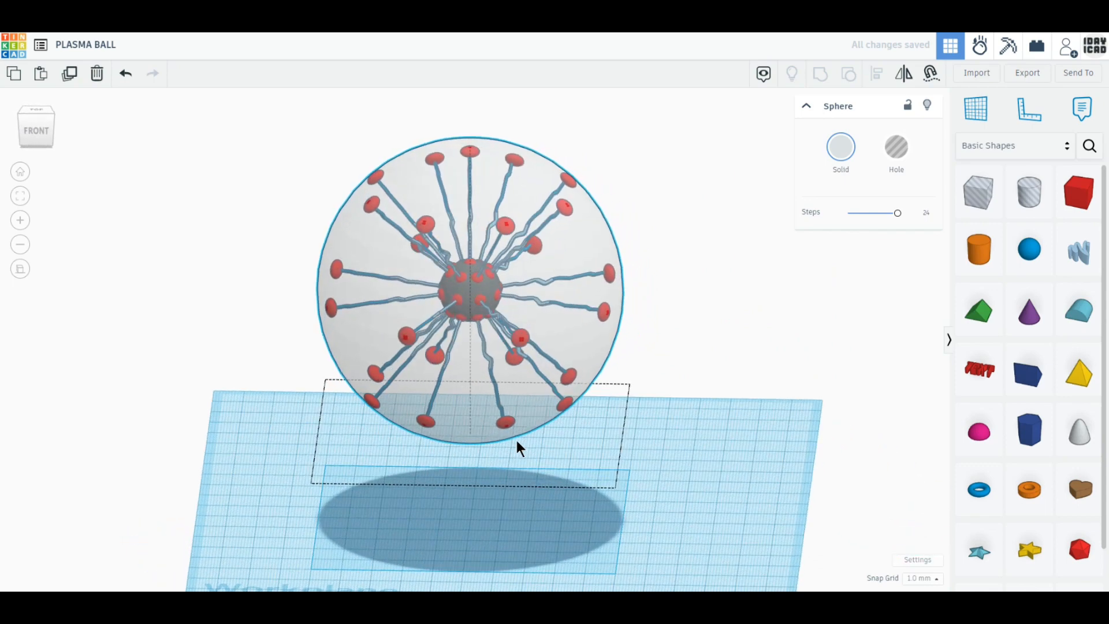
{"action": "left_click", "coordinate": [759, 470]}
Step: Add a cone to the workplane beside the sphere, set its height to 80 mm and colour it medium grey
{"action": "left_click_drag", "start_coordinate": [1029, 312], "coordinate": [667, 461]}
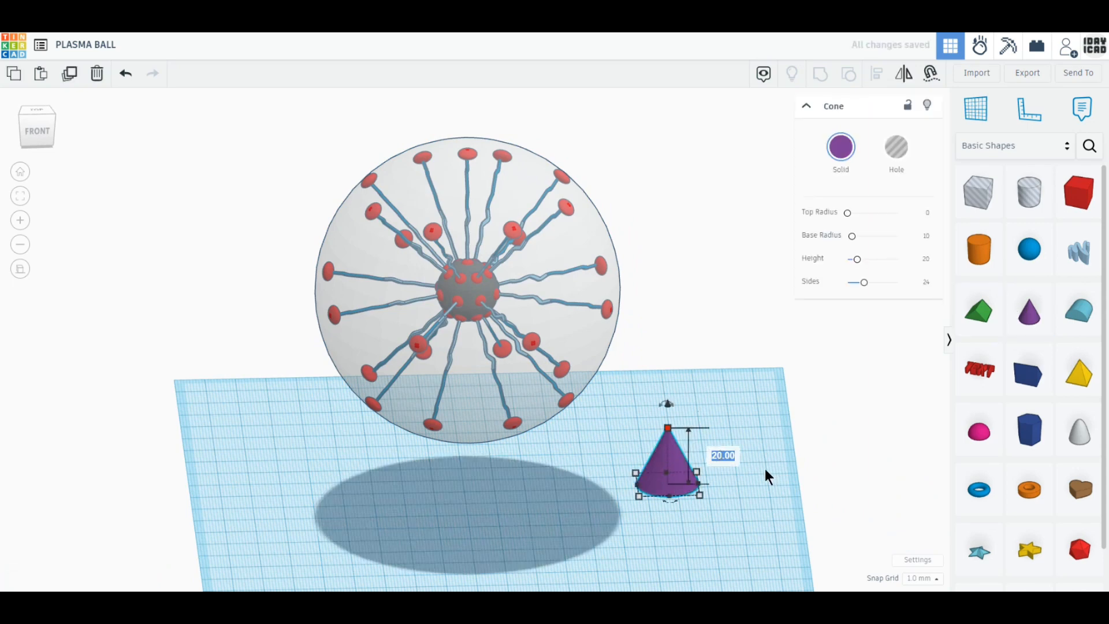
{"action": "type", "text": "80"}
{"action": "key", "text": "Return"}
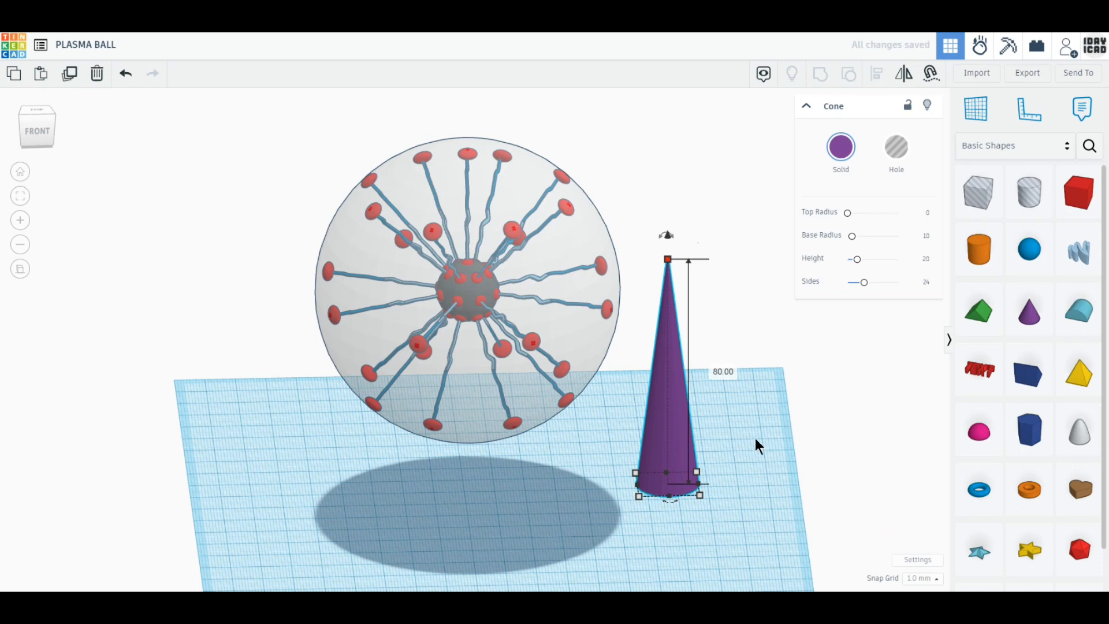
{"action": "left_click", "coordinate": [841, 151]}
{"action": "left_click", "coordinate": [947, 273]}
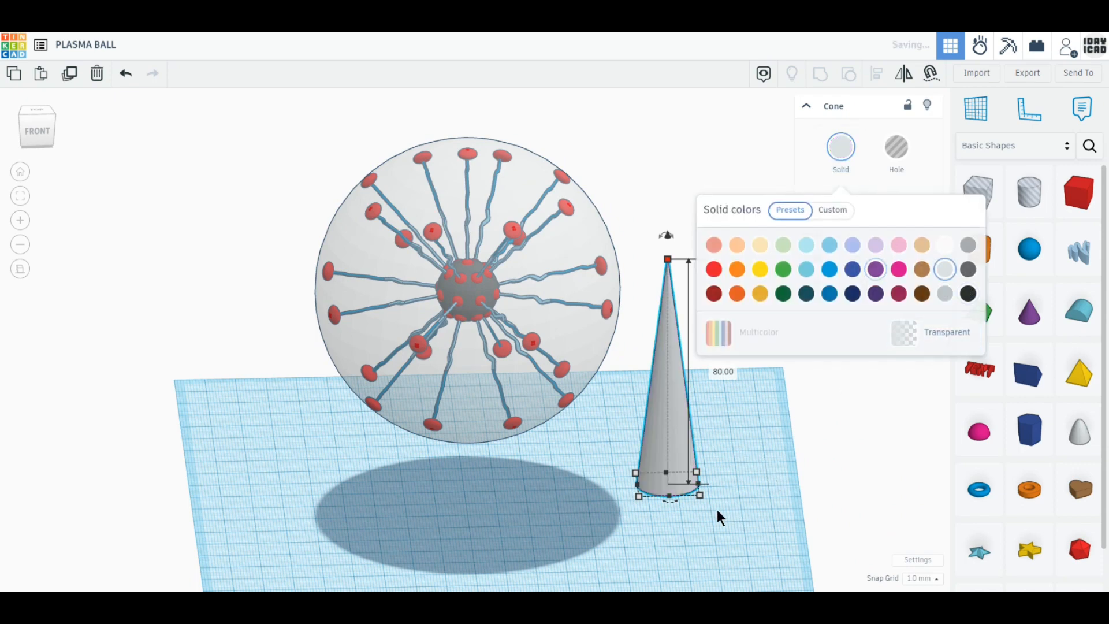
{"action": "left_click", "coordinate": [968, 245]}
Step: Set the grey cone's width and length to 10 mm
{"action": "left_click", "coordinate": [671, 518]}
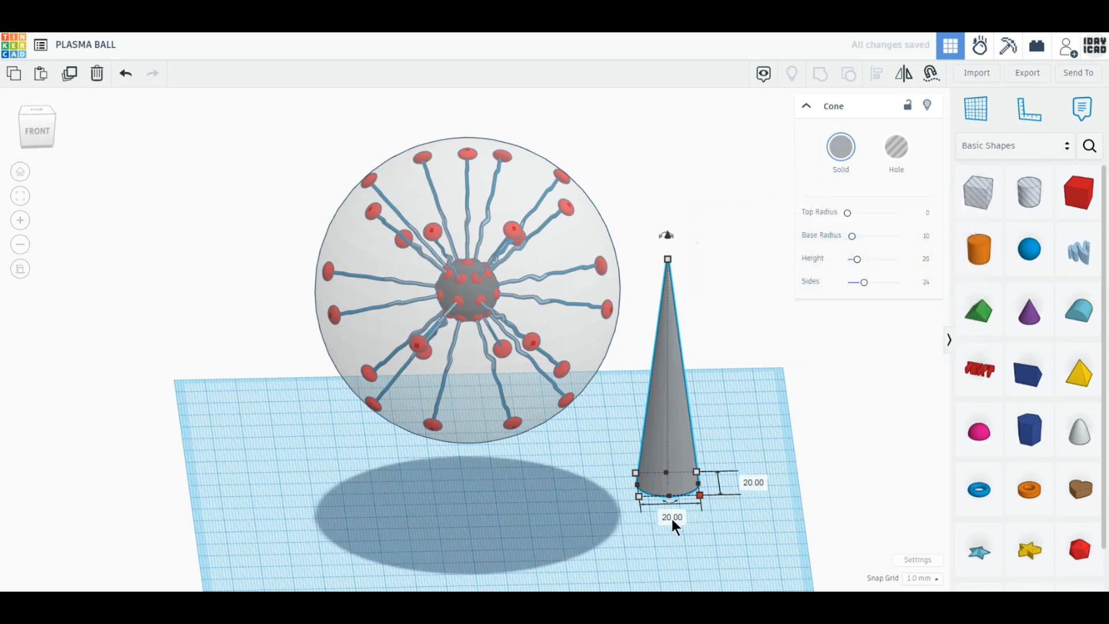
{"action": "type", "text": "10"}
{"action": "key", "text": "Tab"}
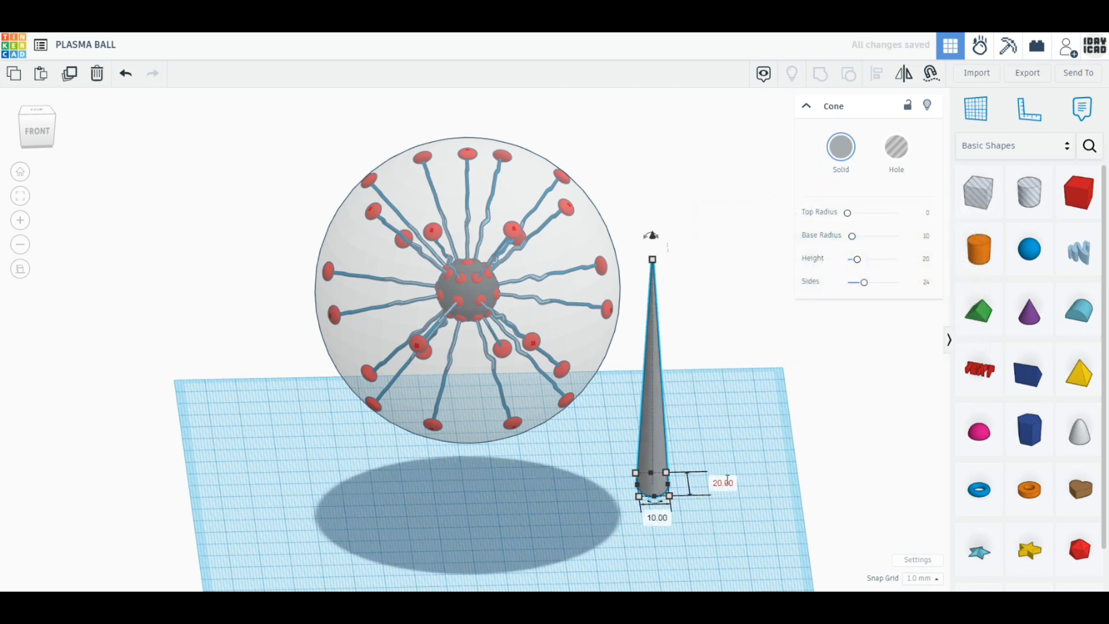
{"action": "type", "text": "10"}
{"action": "key", "text": "Return"}
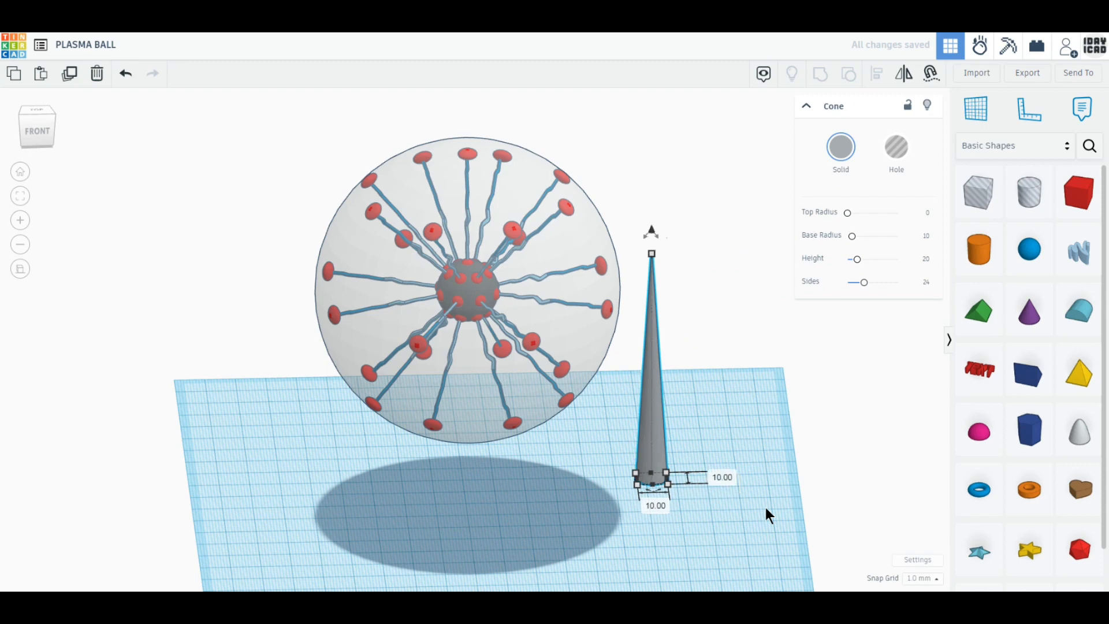
Step: Centre the grey cone beneath the core as seen from the front and right side, and set its top radius to 3
{"action": "left_click", "coordinate": [33, 133]}
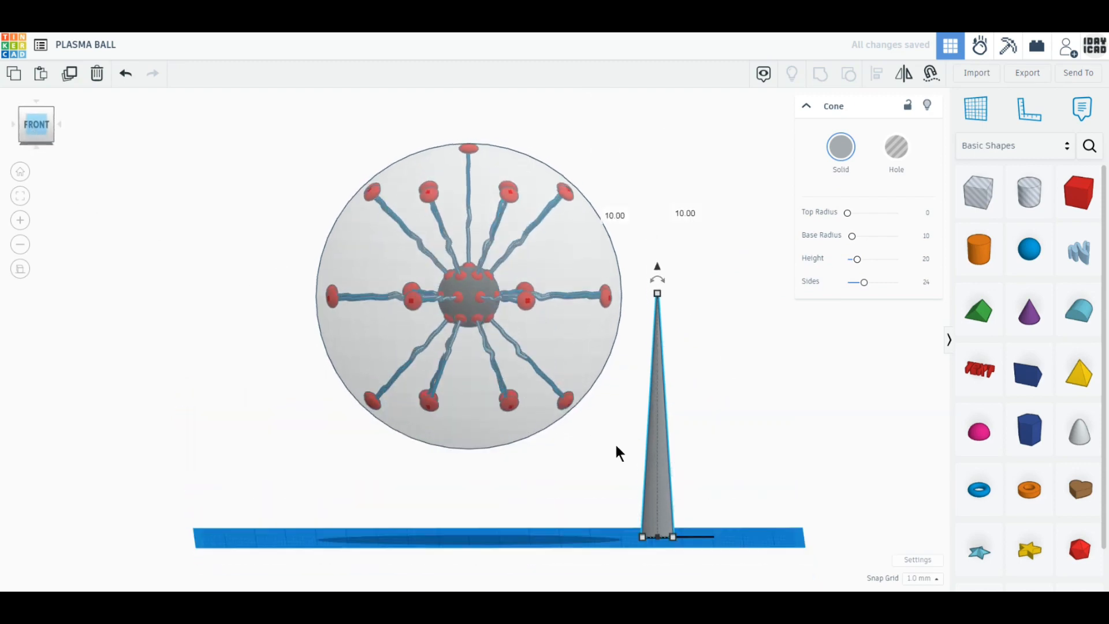
{"action": "left_click_drag", "start_coordinate": [513, 493], "coordinate": [475, 505]}
{"action": "left_click", "coordinate": [928, 213]}
{"action": "type", "text": "5"}
{"action": "key", "text": "Return"}
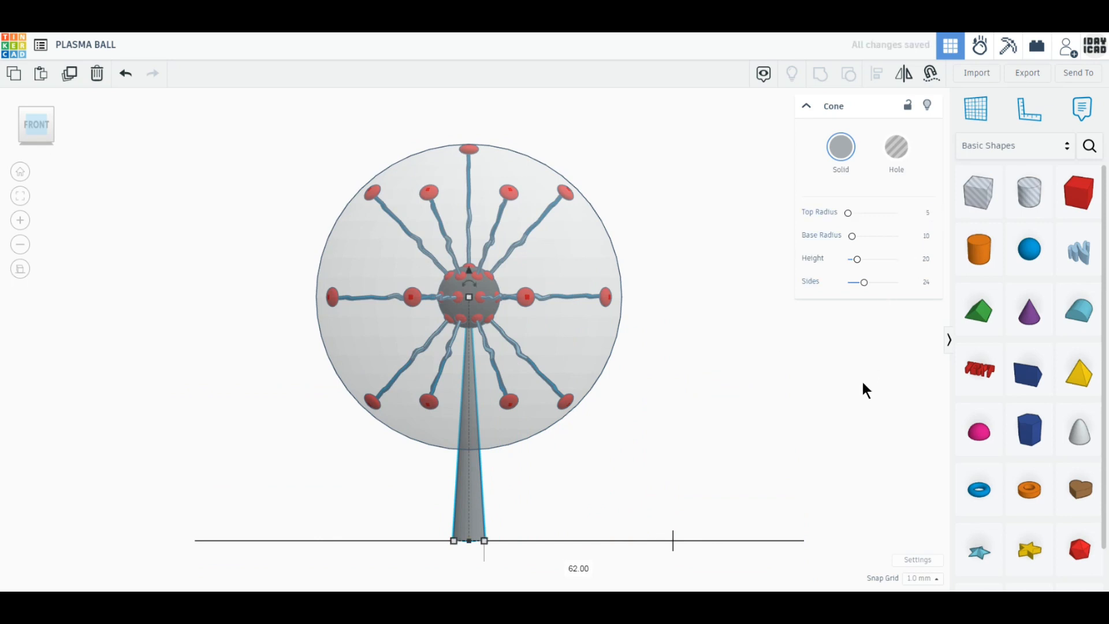
{"action": "left_click", "coordinate": [927, 212]}
{"action": "type", "text": "3"}
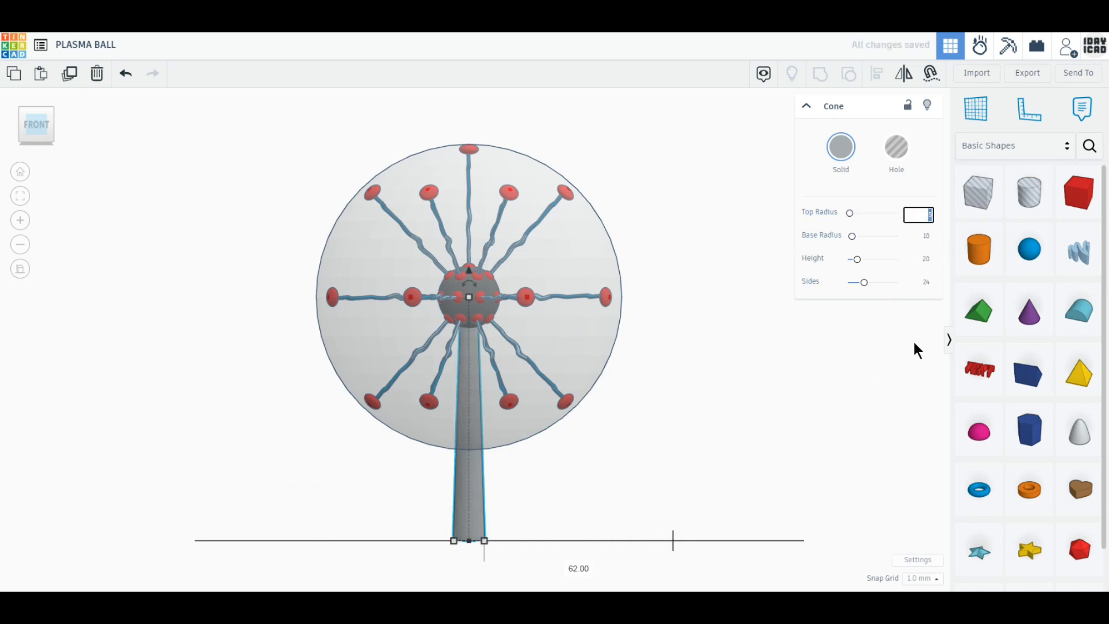
{"action": "key", "text": "Return"}
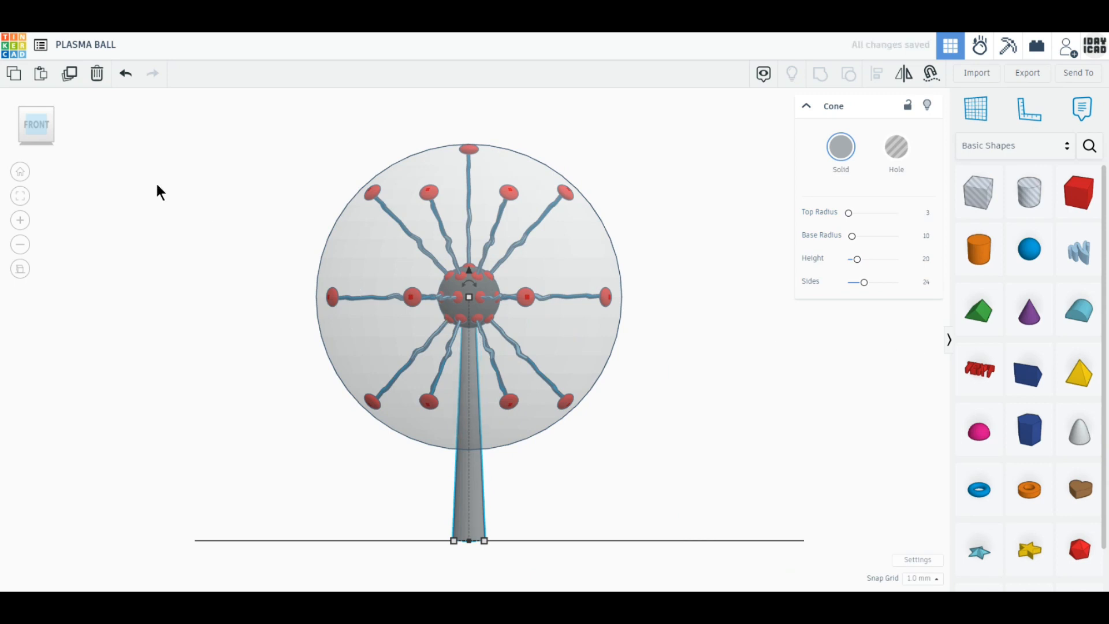
{"action": "left_click", "coordinate": [60, 125]}
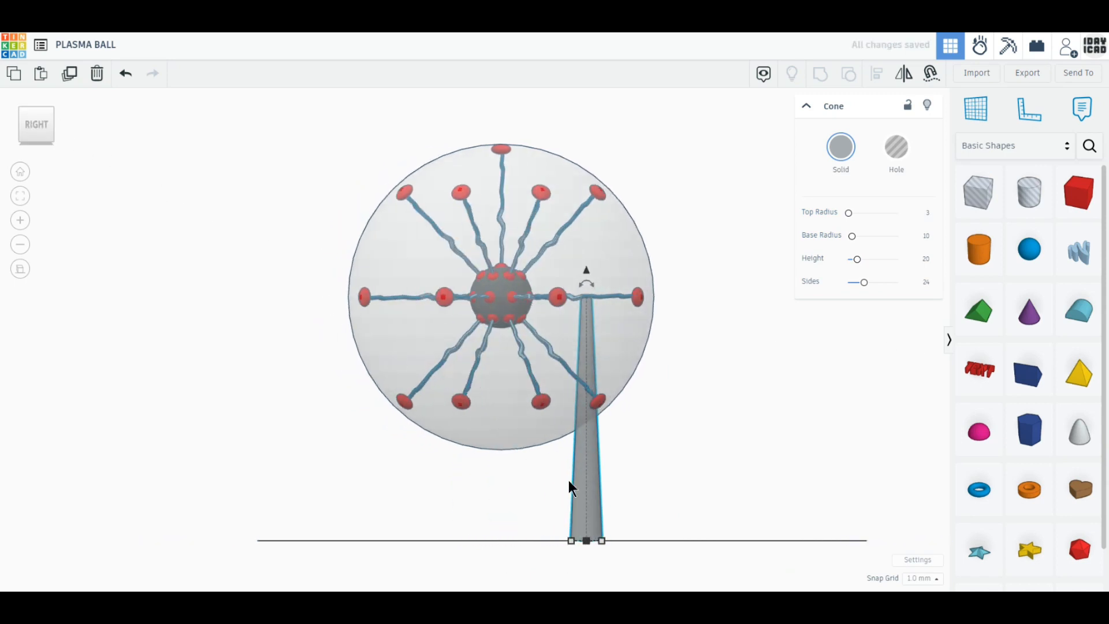
{"action": "left_click_drag", "start_coordinate": [577, 490], "coordinate": [508, 490]}
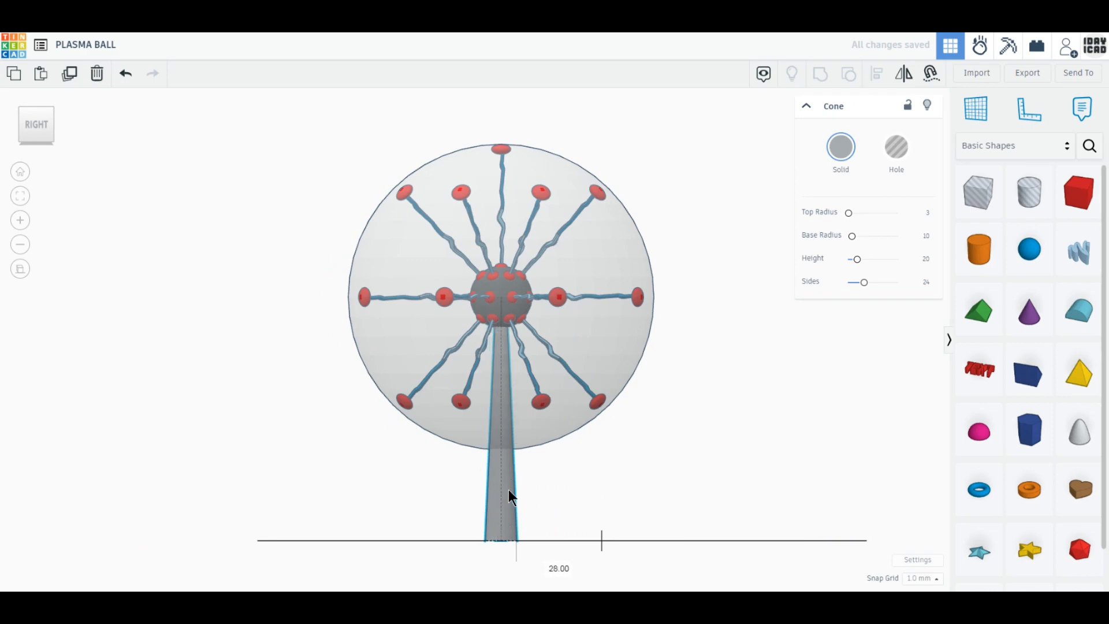
Step: Add a second cone to the workplane beside the plasma ball and set its sides to 4
{"action": "right_click_drag", "start_coordinate": [365, 477], "coordinate": [531, 521]}
{"action": "left_click", "coordinate": [1031, 318]}
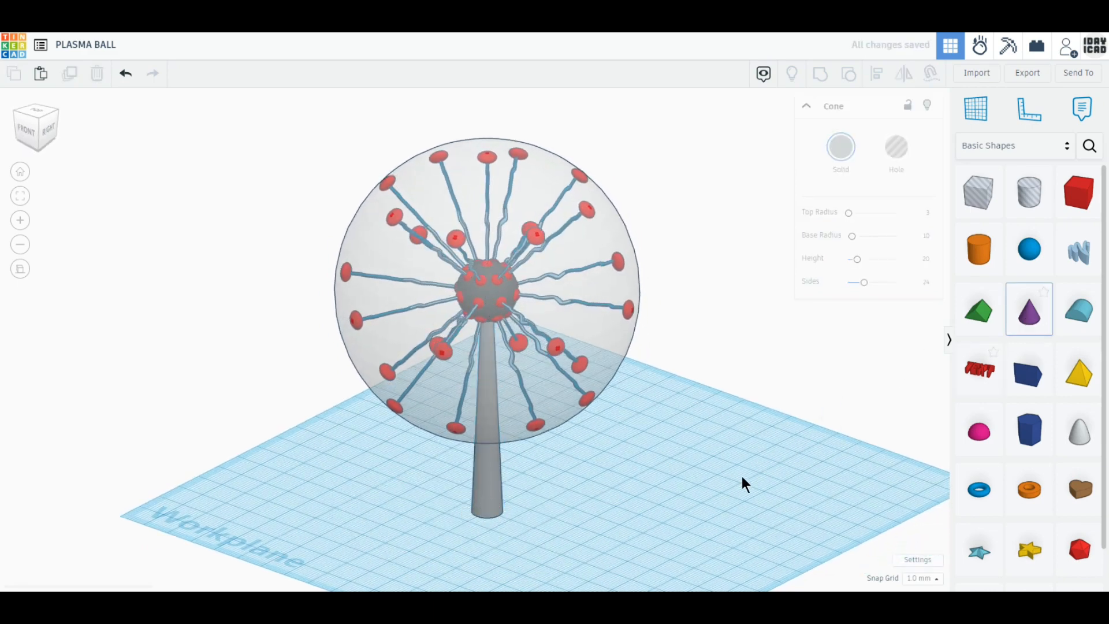
{"action": "left_click", "coordinate": [740, 501]}
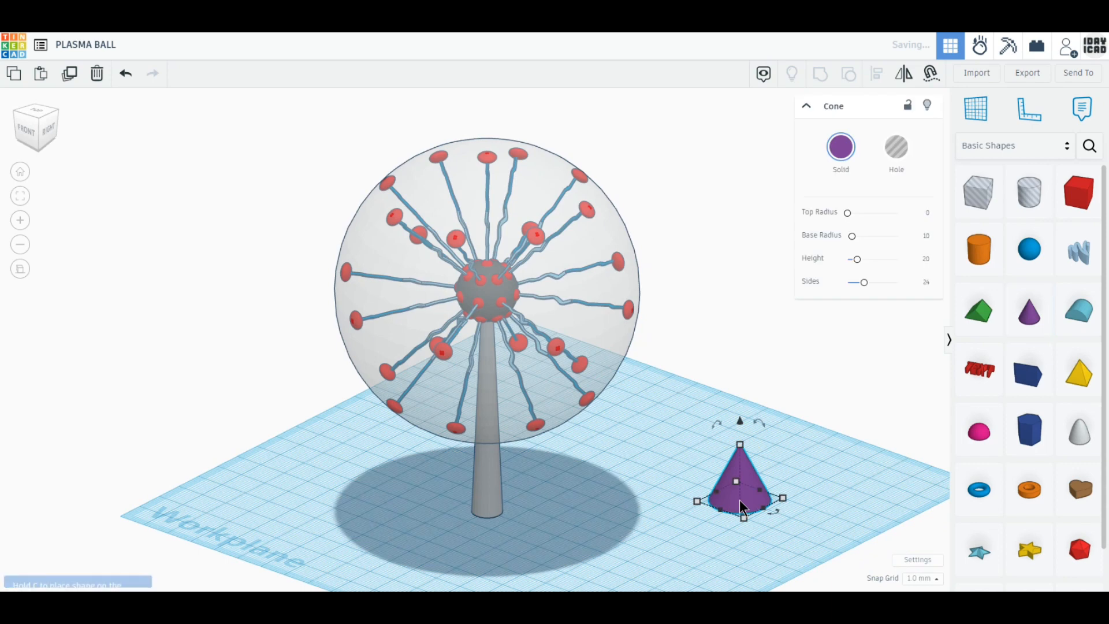
{"action": "left_click", "coordinate": [924, 280]}
{"action": "type", "text": "4"}
{"action": "key", "text": "Return"}
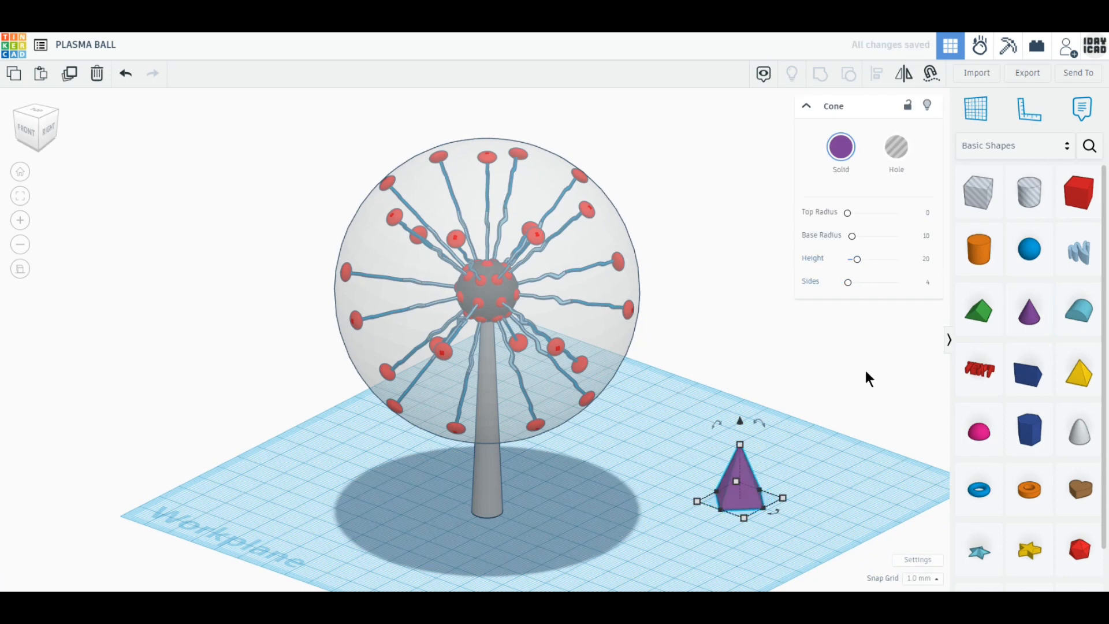
Step: Rotate the four-sided cone 45° about its vertical axis and set its top radius to 6
{"action": "left_click_drag", "start_coordinate": [779, 505], "coordinate": [781, 494]}
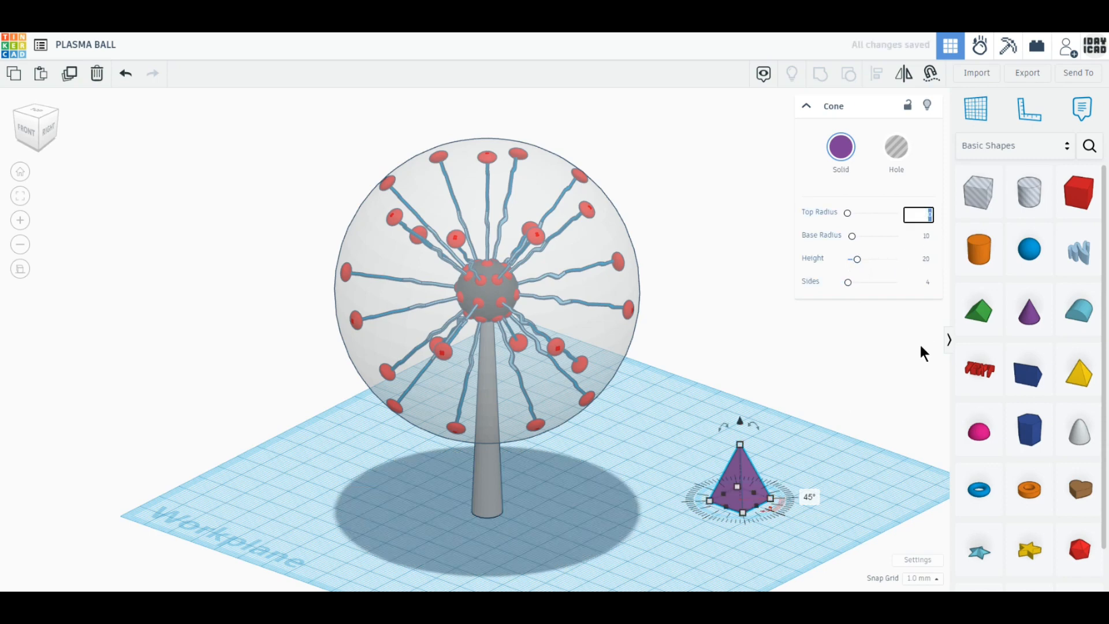
{"action": "type", "text": "6"}
{"action": "key", "text": "Return"}
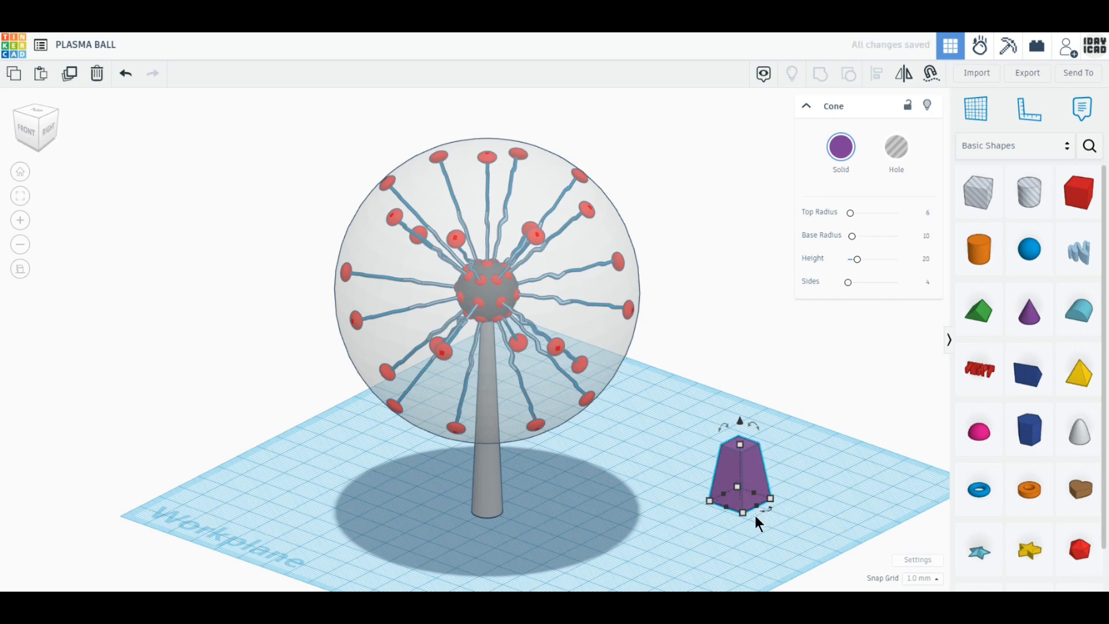
Step: Set the length and width of the four-sided cone's base to 60 mm
{"action": "scroll", "coordinate": [744, 509], "scroll_direction": "down", "scroll_amount": 2}
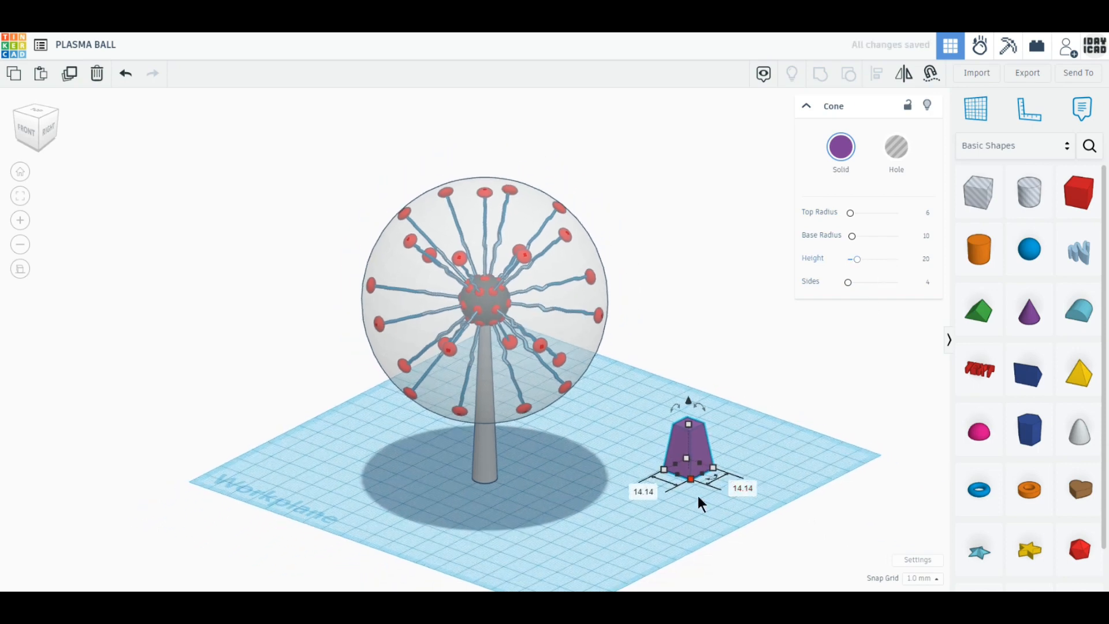
{"action": "left_click", "coordinate": [644, 492]}
{"action": "type", "text": "60"}
{"action": "key", "text": "Return"}
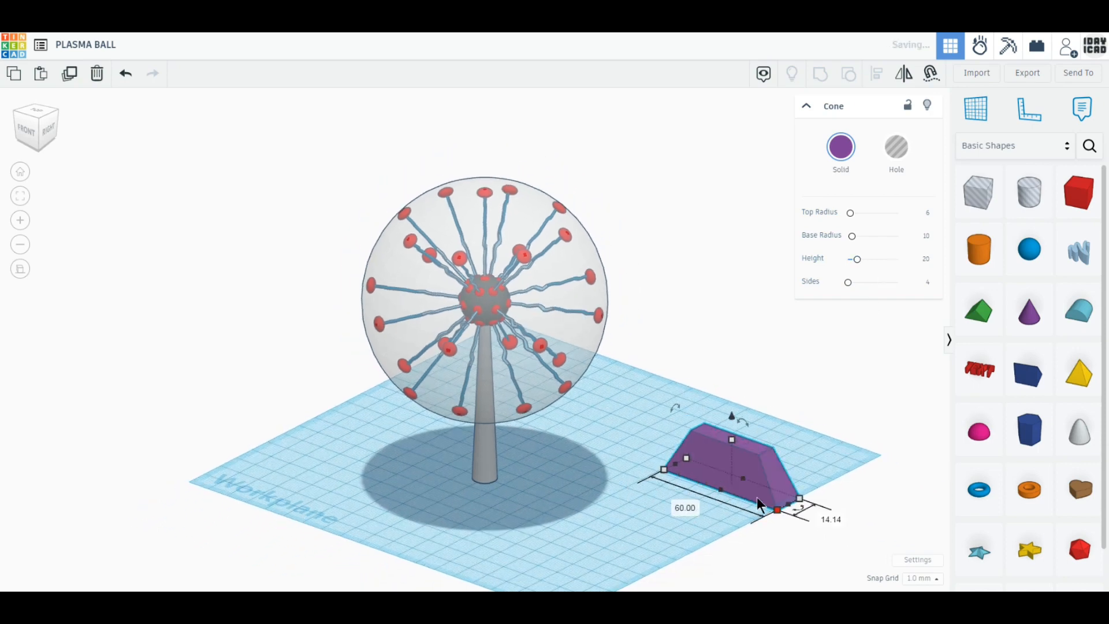
{"action": "left_click", "coordinate": [830, 519]}
{"action": "type", "text": "60"}
{"action": "key", "text": "Return"}
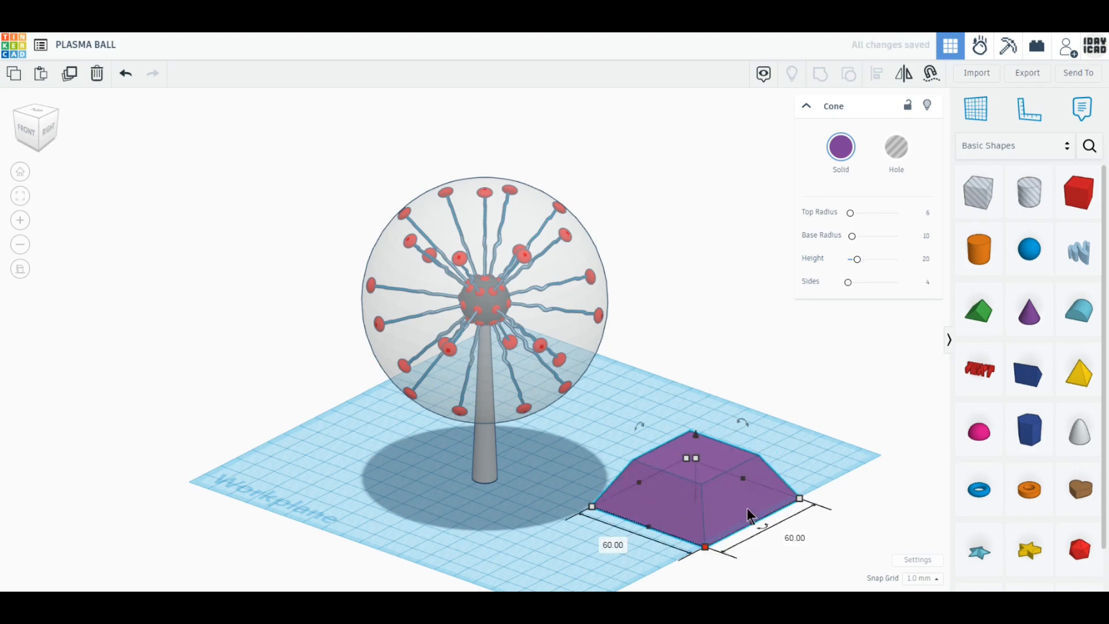
Step: Move the four-sided base clear of the sphere towards the workplane's back corner and colour it dark grey
{"action": "left_click_drag", "start_coordinate": [736, 503], "coordinate": [732, 471]}
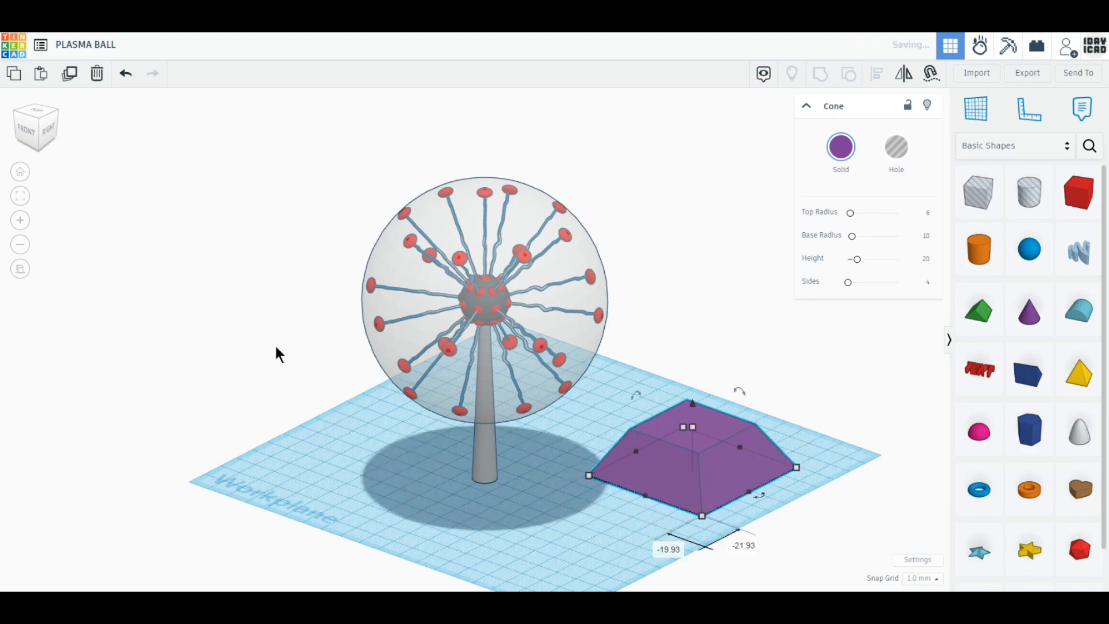
{"action": "left_click", "coordinate": [34, 110]}
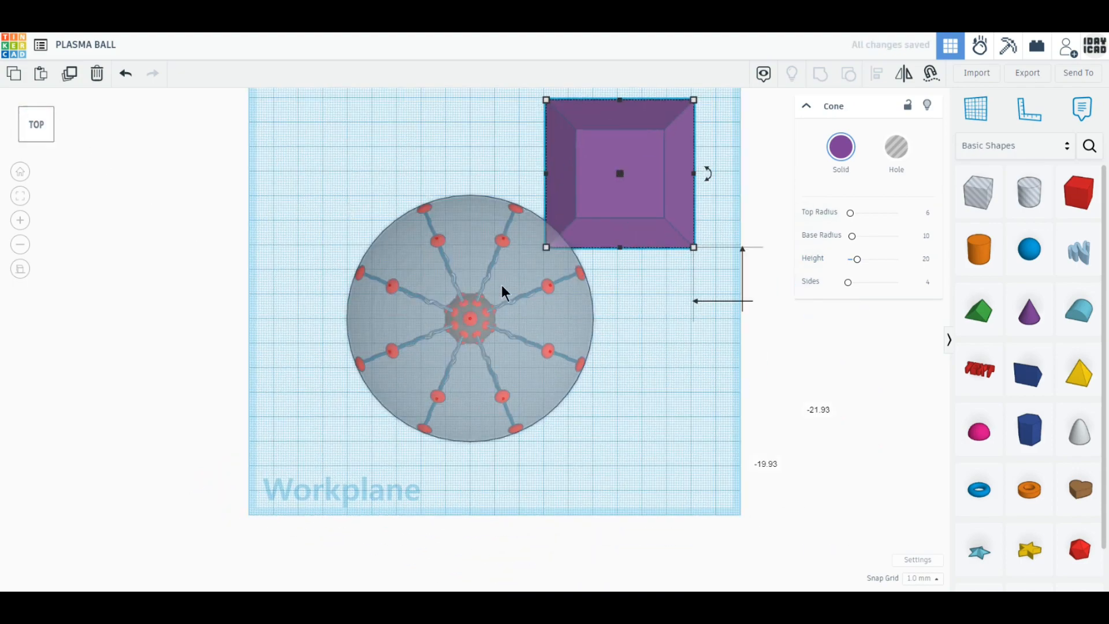
{"action": "middle_click_drag", "start_coordinate": [555, 341], "coordinate": [421, 477]}
{"action": "scroll", "coordinate": [559, 463], "scroll_direction": "up", "scroll_amount": 2}
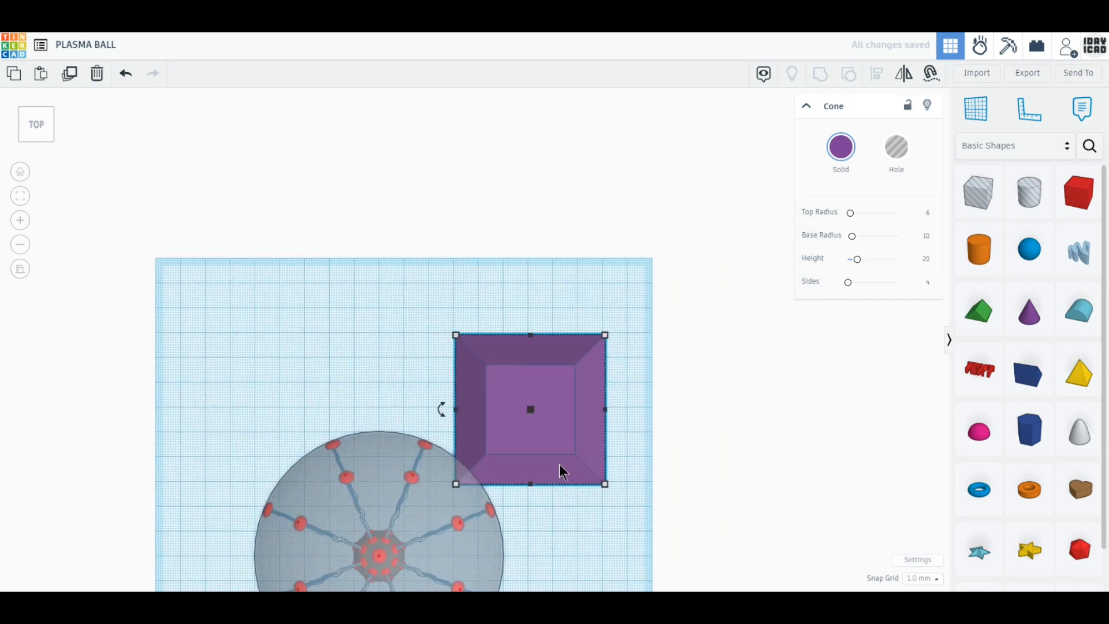
{"action": "left_click_drag", "start_coordinate": [590, 413], "coordinate": [606, 395]}
{"action": "left_click", "coordinate": [840, 149]}
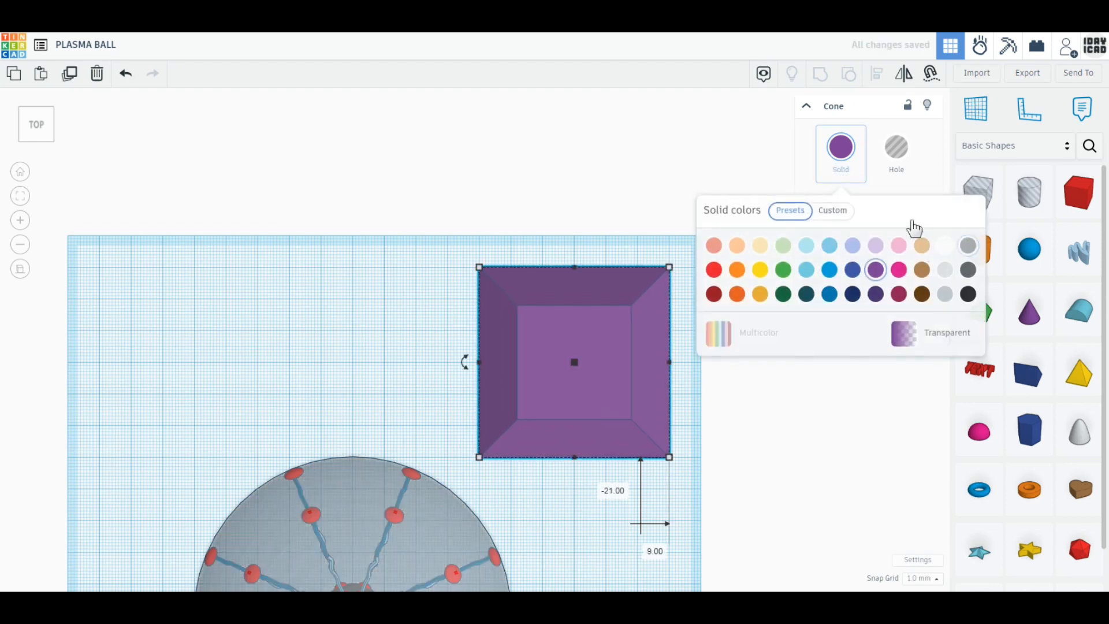
{"action": "left_click", "coordinate": [968, 269]}
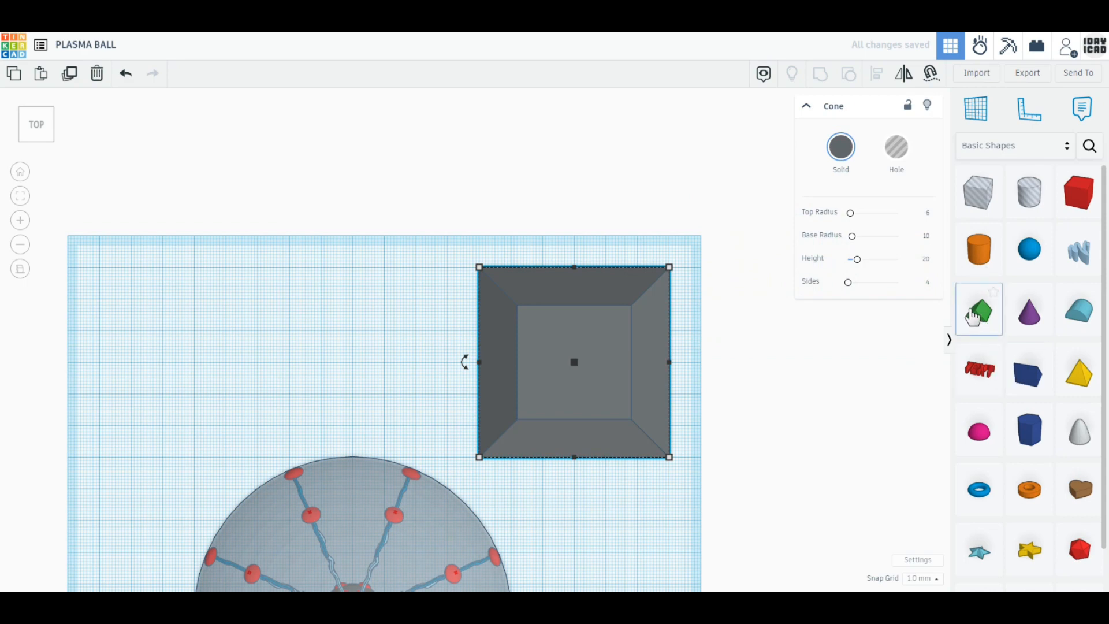
Step: Add a wedge beside the base, rotate it -90° so its triangular face points up, and make it a hole
{"action": "left_click_drag", "start_coordinate": [975, 310], "coordinate": [358, 334]}
{"action": "right_click_drag", "start_coordinate": [396, 393], "coordinate": [452, 359]}
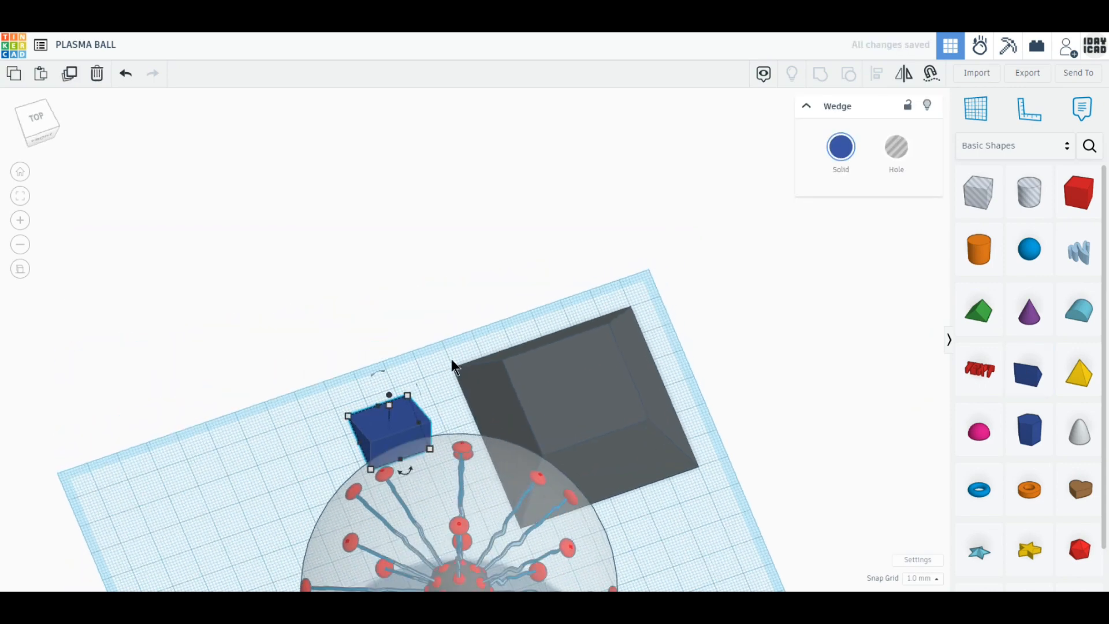
{"action": "left_click_drag", "start_coordinate": [387, 373], "coordinate": [400, 382]}
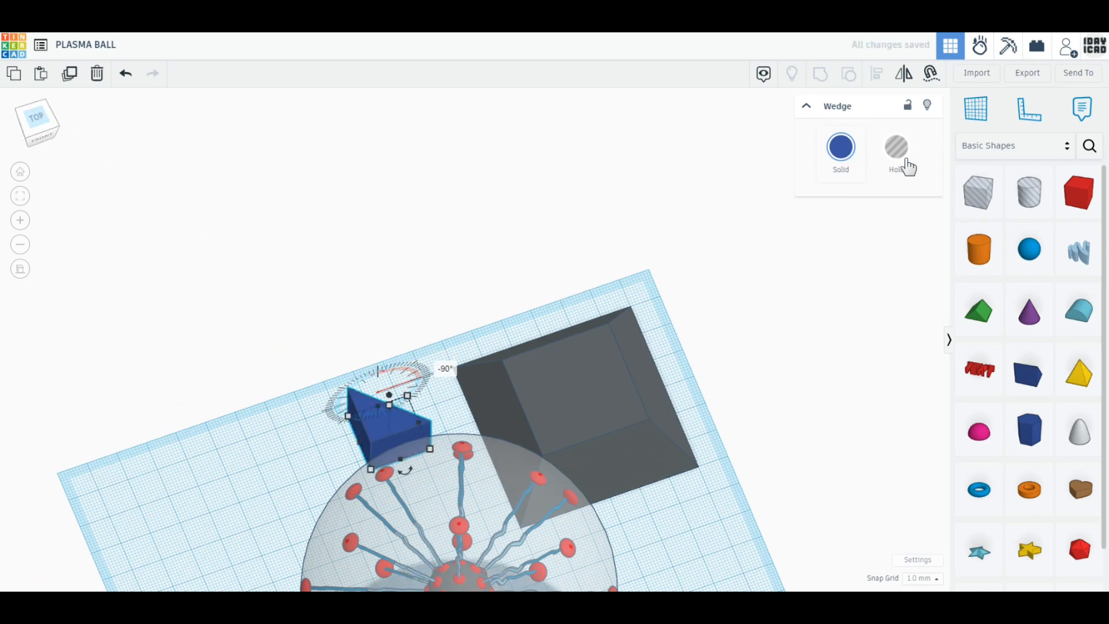
{"action": "left_click", "coordinate": [878, 167]}
Step: Move the wedge hole, as seen from above, flush with the front-left corner of the dark grey base
{"action": "left_click", "coordinate": [36, 118]}
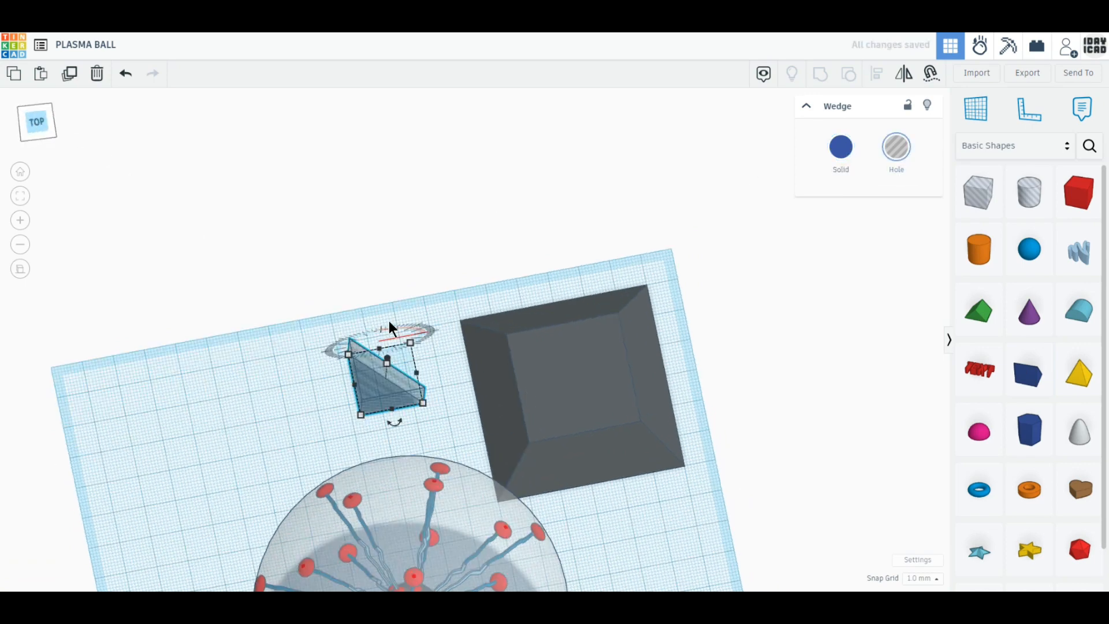
{"action": "scroll", "coordinate": [626, 475], "scroll_direction": "up", "scroll_amount": 2}
{"action": "middle_click_drag", "start_coordinate": [626, 476], "coordinate": [542, 356]}
{"action": "scroll", "coordinate": [541, 363], "scroll_direction": "up", "scroll_amount": 2}
{"action": "left_click_drag", "start_coordinate": [253, 299], "coordinate": [407, 463]}
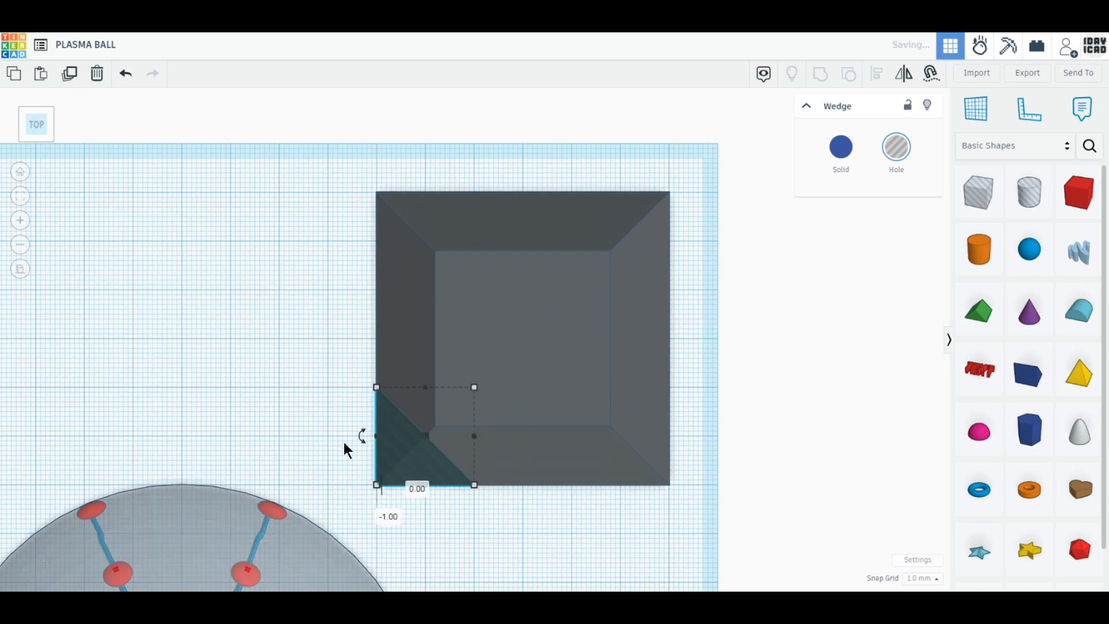
Step: Duplicate the wedge hole onto the base's other three corners, turning each copy 90° to match its corner
{"action": "left_click", "coordinate": [70, 75]}
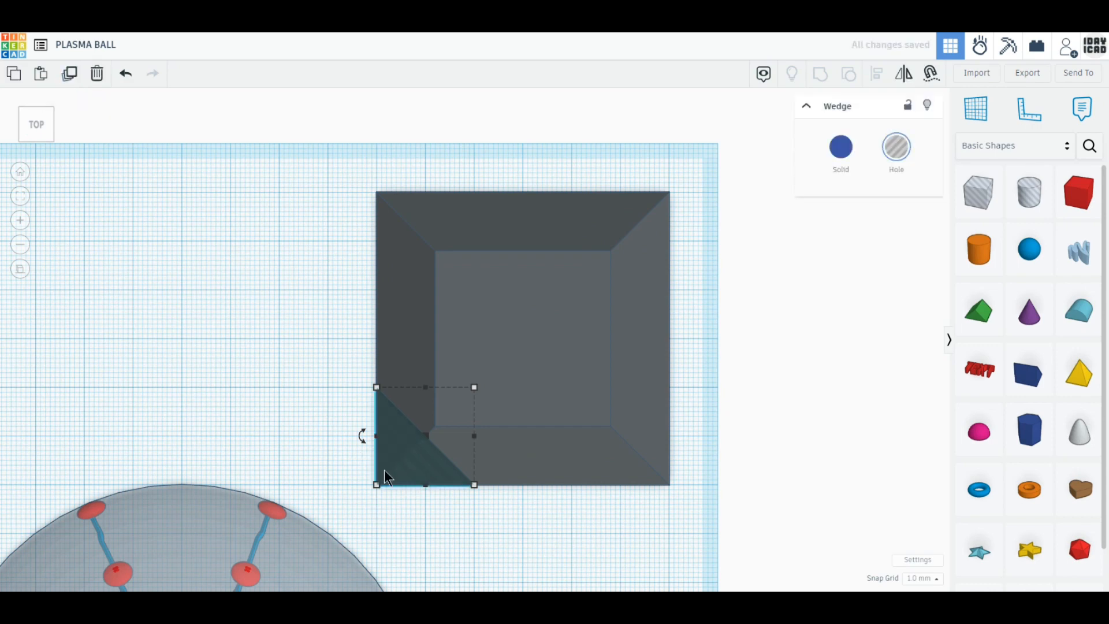
{"action": "left_click_drag", "start_coordinate": [384, 469], "coordinate": [627, 481]}
{"action": "mouse_move", "coordinate": [560, 446]}
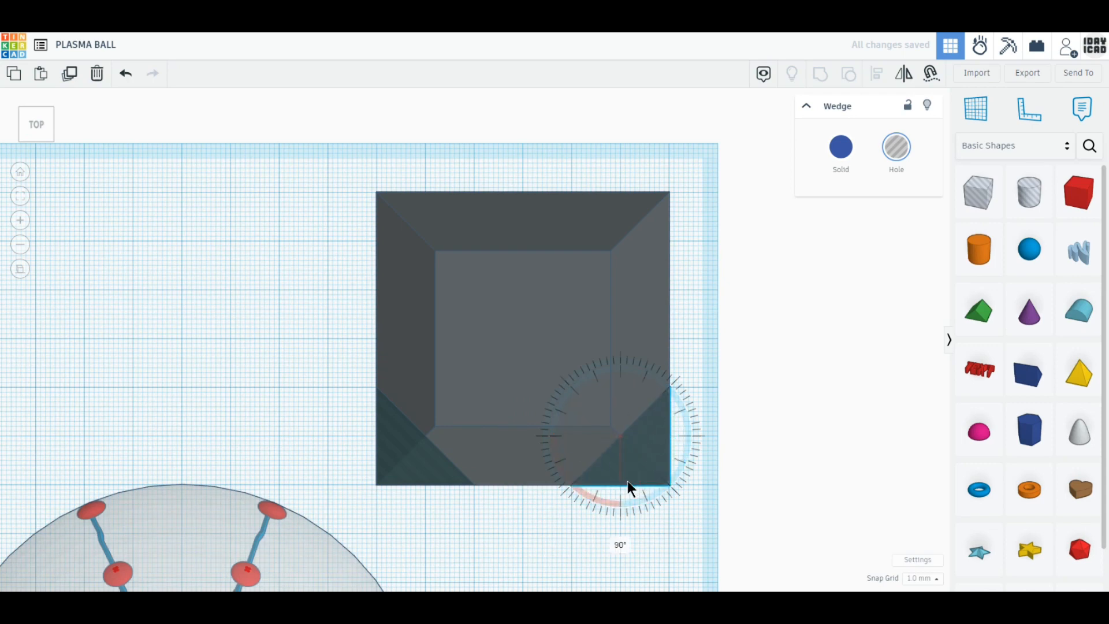
{"action": "left_click", "coordinate": [70, 78]}
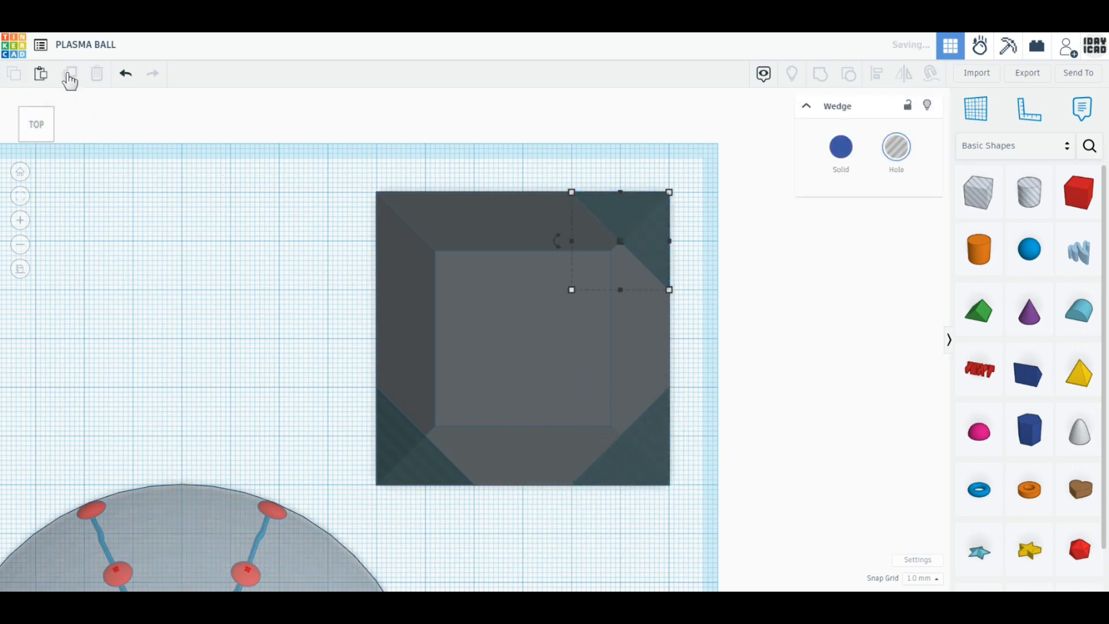
{"action": "left_click", "coordinate": [69, 77]}
Step: Group the base with the four corner wedge holes and centre the resulting octagonal base under the sphere as seen from above
{"action": "left_click_drag", "start_coordinate": [731, 488], "coordinate": [369, 189]}
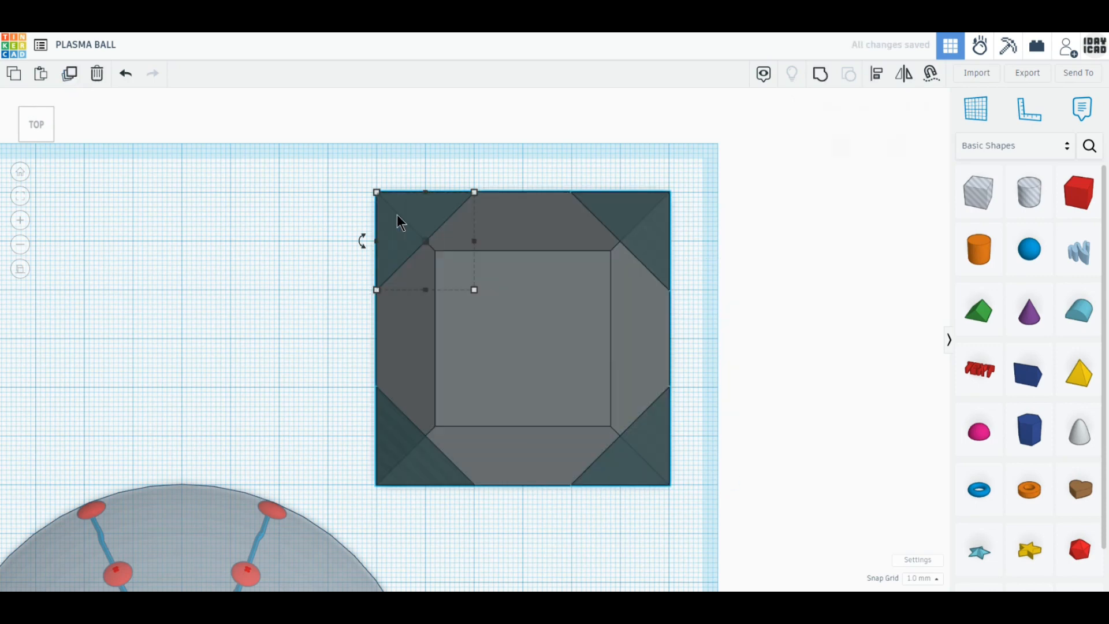
{"action": "left_click", "coordinate": [820, 75]}
{"action": "scroll", "coordinate": [746, 365], "scroll_direction": "down", "scroll_amount": 1}
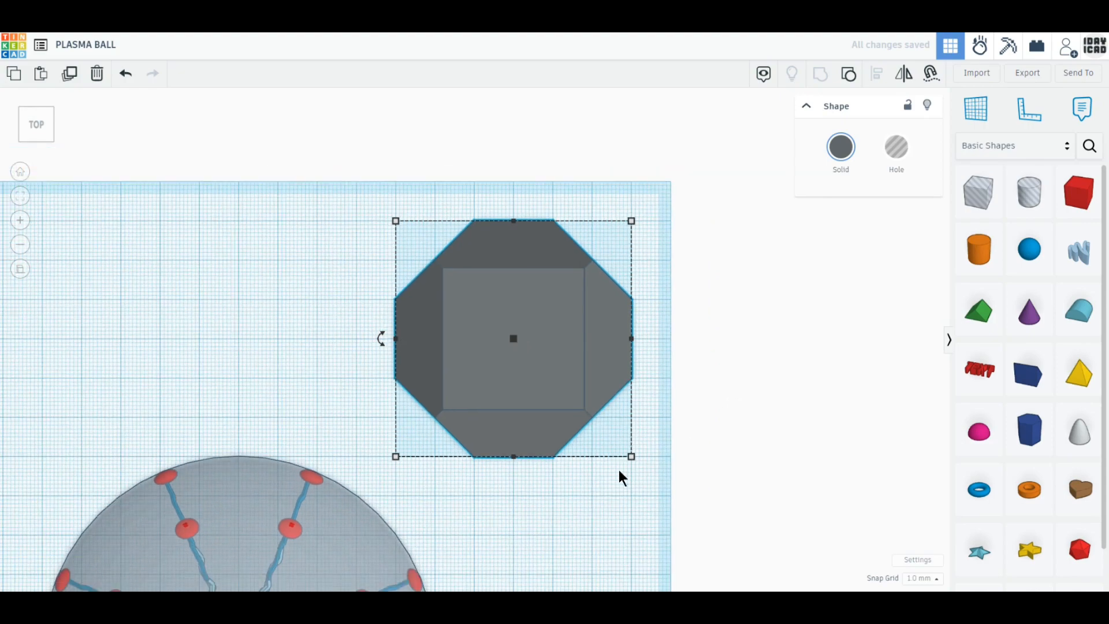
{"action": "middle_click_drag", "start_coordinate": [581, 527], "coordinate": [705, 346]}
{"action": "left_click_drag", "start_coordinate": [672, 188], "coordinate": [399, 497]}
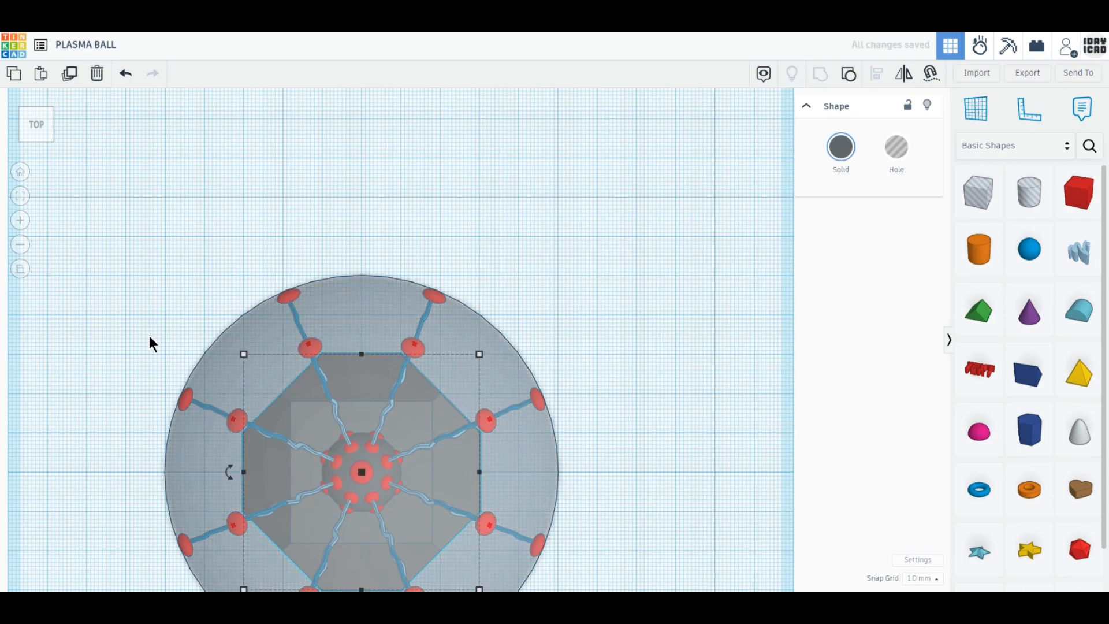
Step: Stretch the octagonal base upward until its top meets the underside of the sphere, and return to the perspective view
{"action": "left_click", "coordinate": [38, 151]}
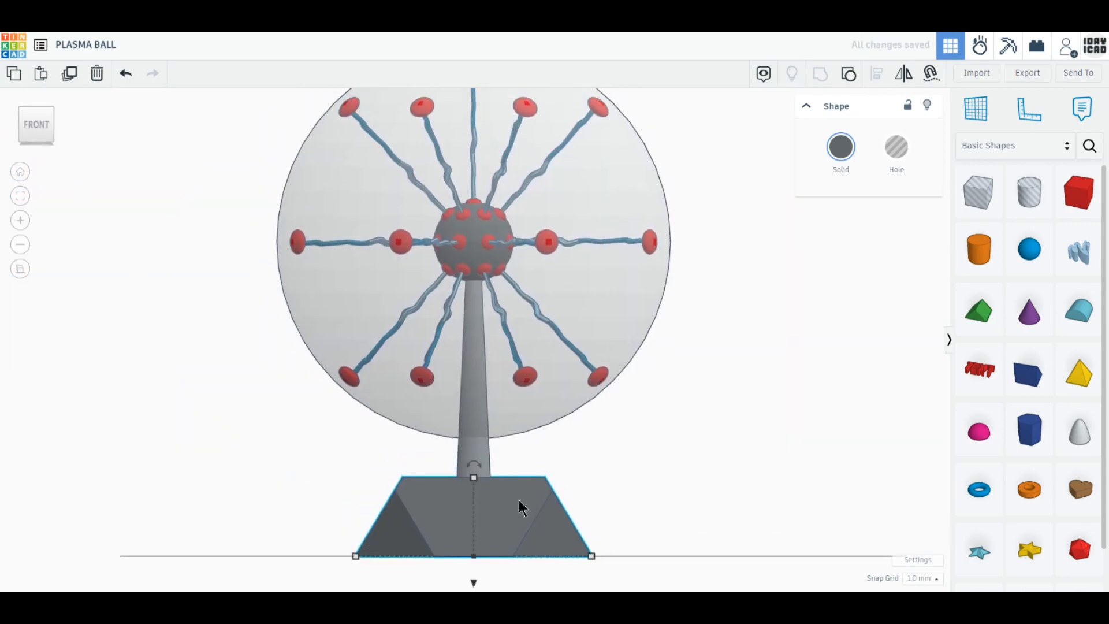
{"action": "left_click_drag", "start_coordinate": [476, 479], "coordinate": [479, 436]}
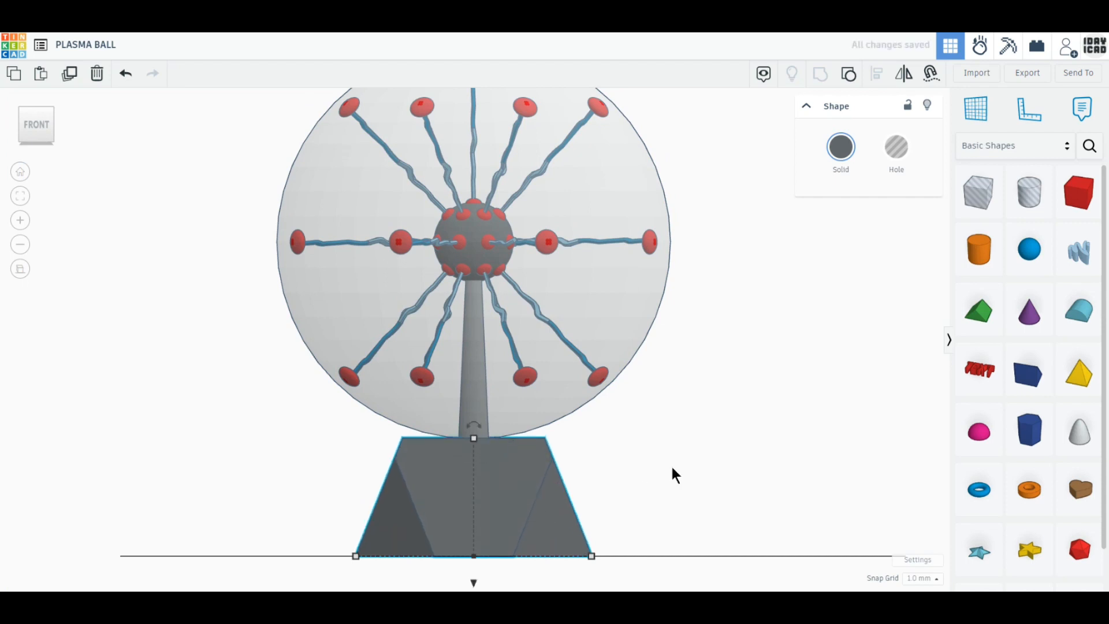
{"action": "scroll", "coordinate": [96, 322], "scroll_direction": "down", "scroll_amount": 2}
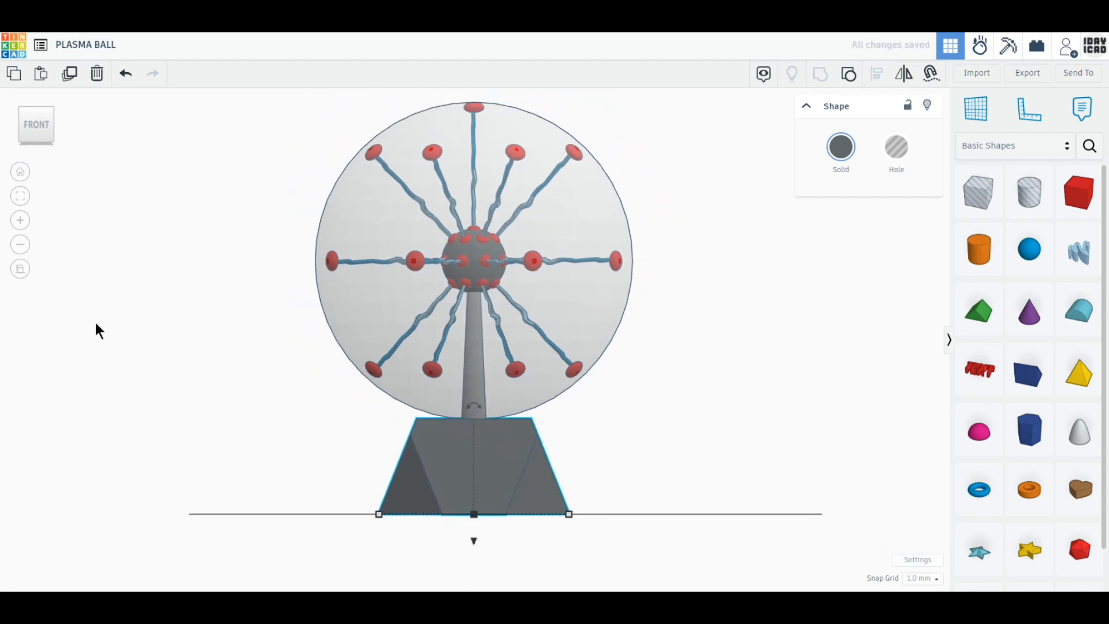
{"action": "left_click", "coordinate": [20, 270]}
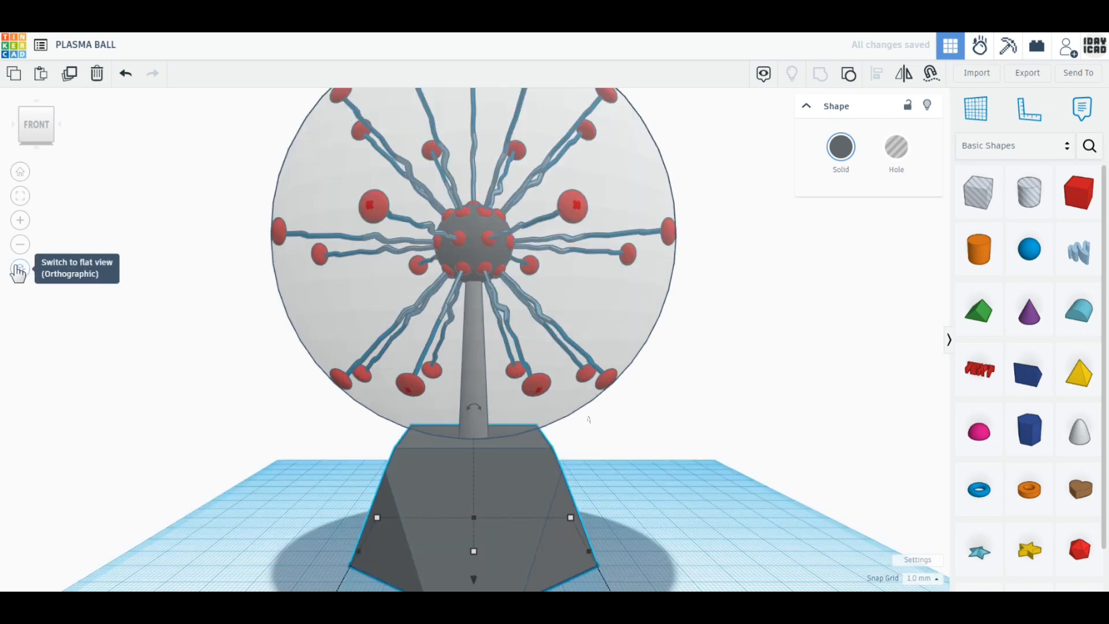
{"action": "left_click", "coordinate": [174, 478]}
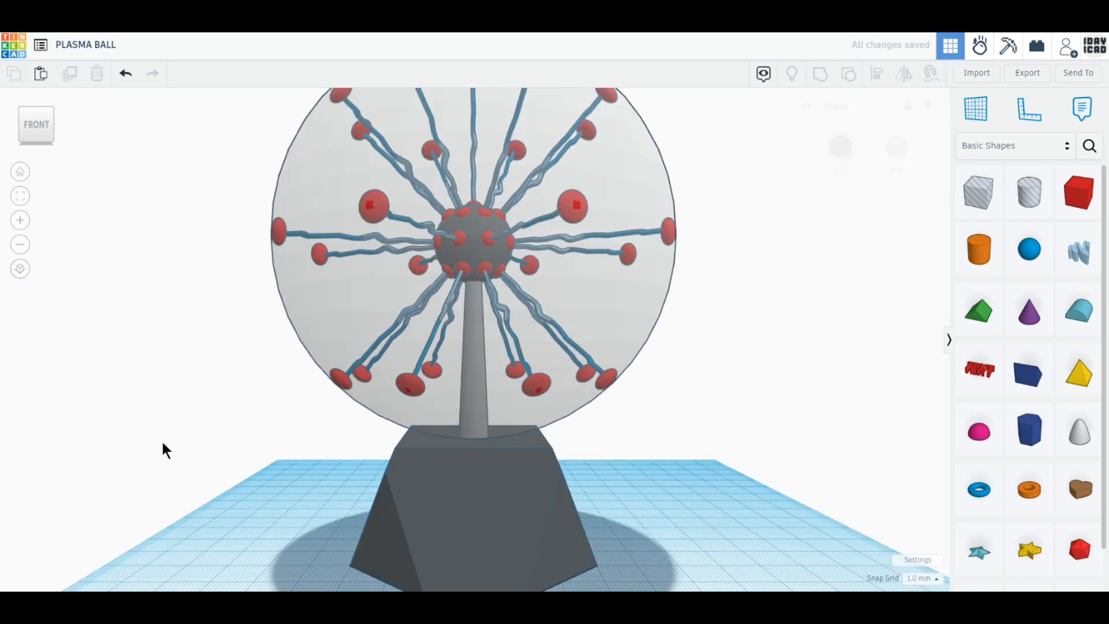
Step: Select all parts of the plasma ball and move them together 10 mm to the right across the workplane
{"action": "left_click", "coordinate": [23, 175]}
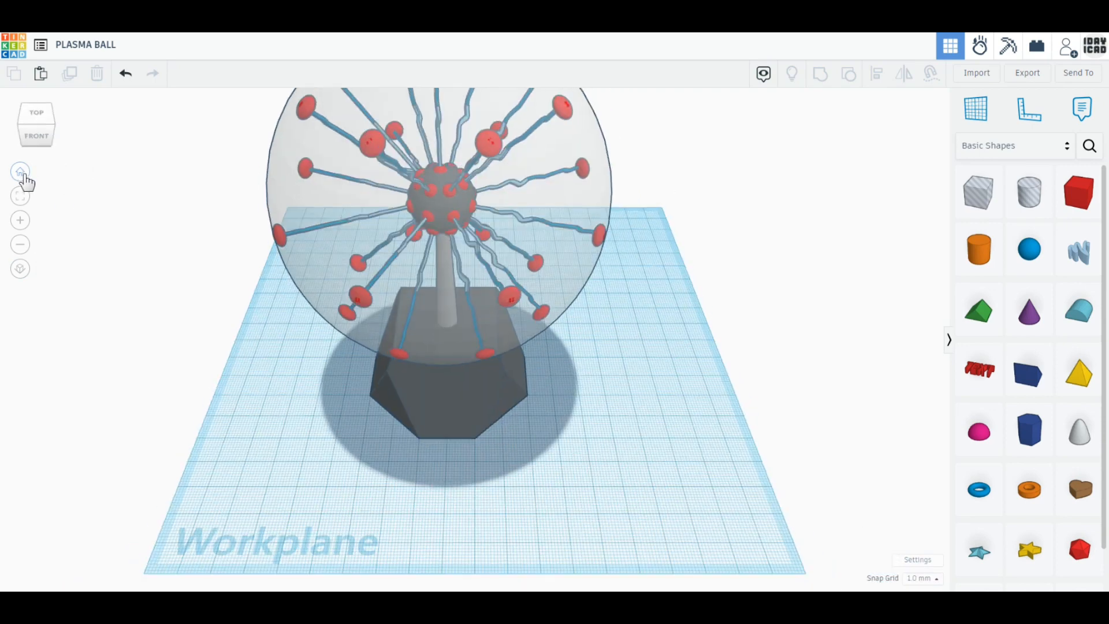
{"action": "left_click", "coordinate": [20, 196]}
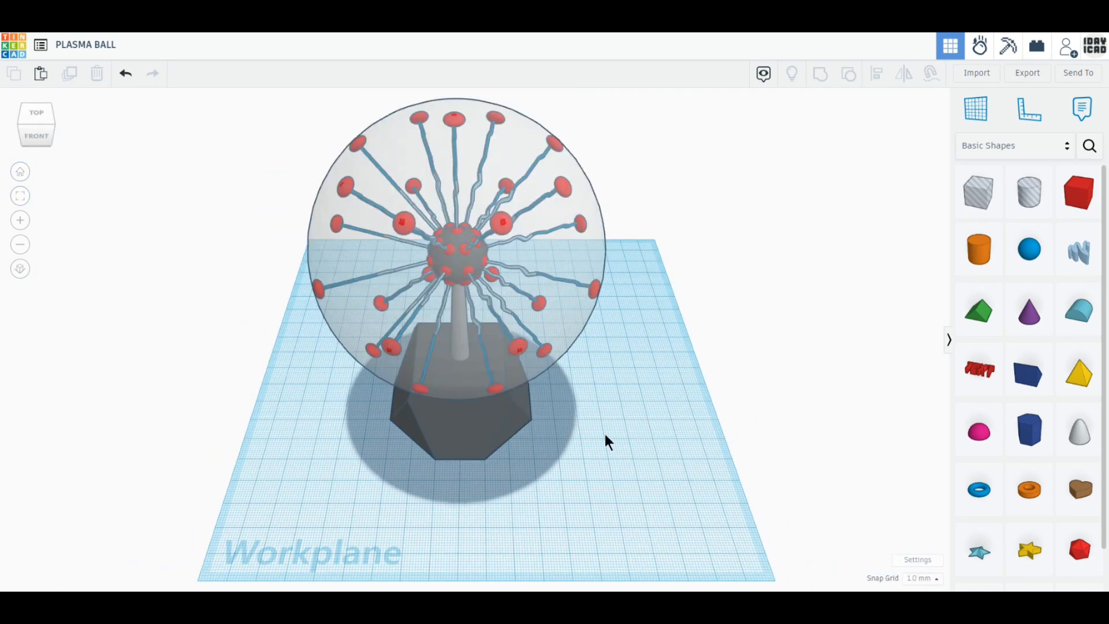
{"action": "left_click_drag", "start_coordinate": [701, 504], "coordinate": [287, 165]}
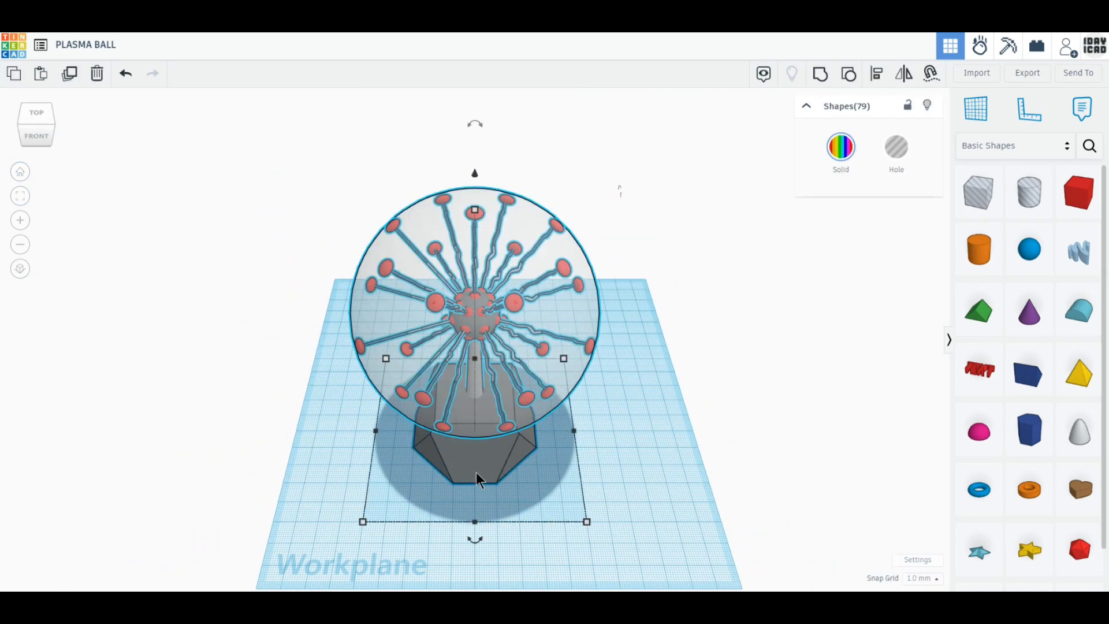
{"action": "left_click_drag", "start_coordinate": [476, 472], "coordinate": [498, 473]}
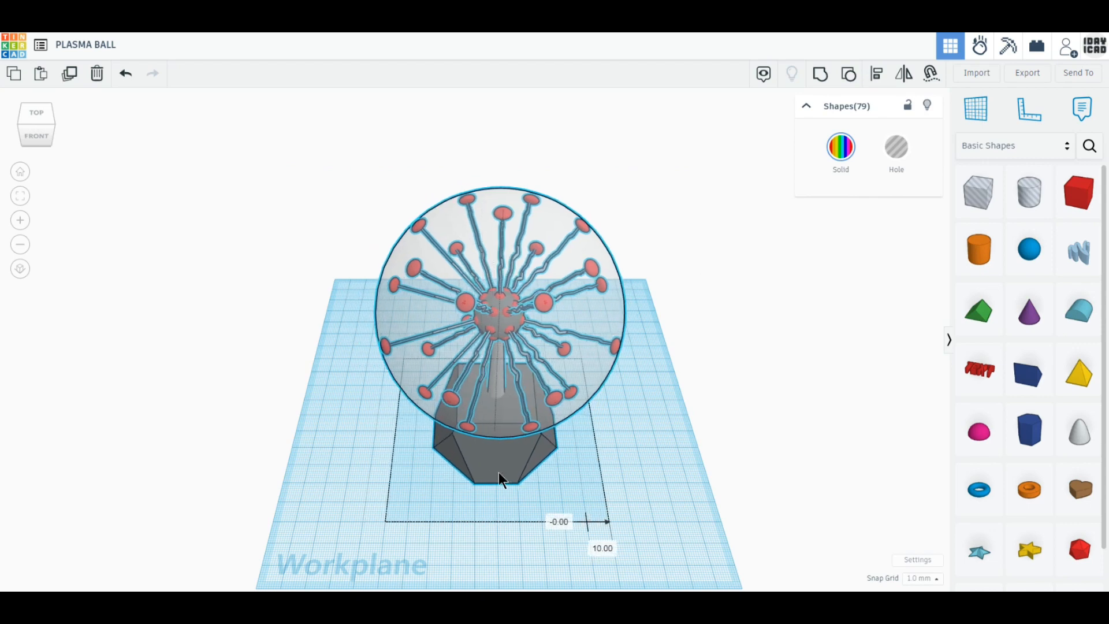
Step: Examine the whole plasma ball model from a slightly raised front view with nothing selected
{"action": "left_click", "coordinate": [20, 173]}
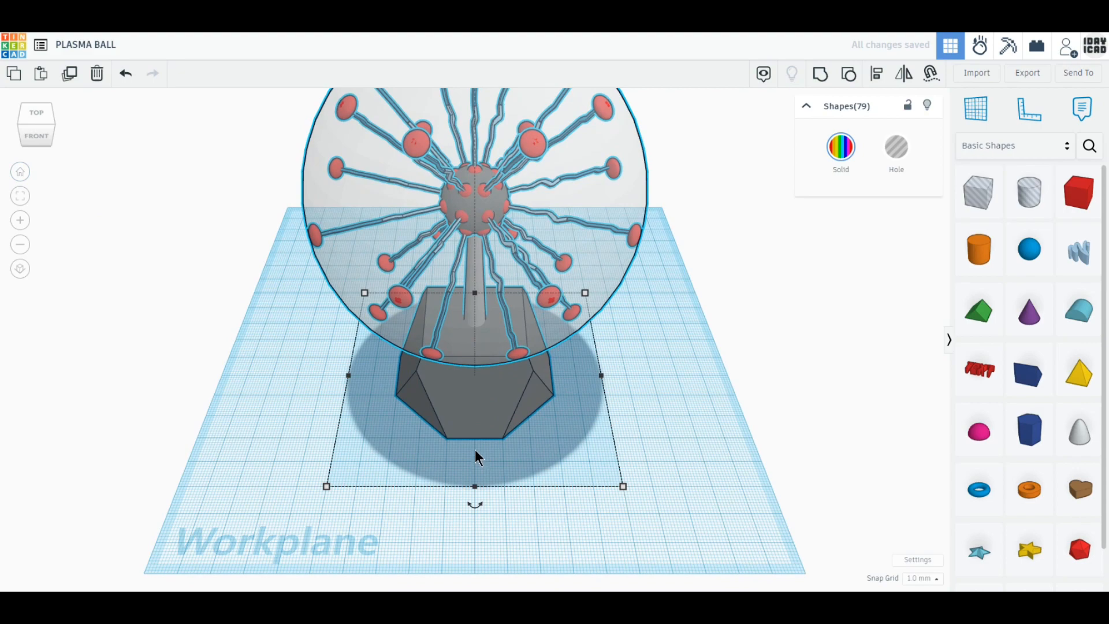
{"action": "middle_click_drag", "start_coordinate": [475, 458], "coordinate": [471, 525]}
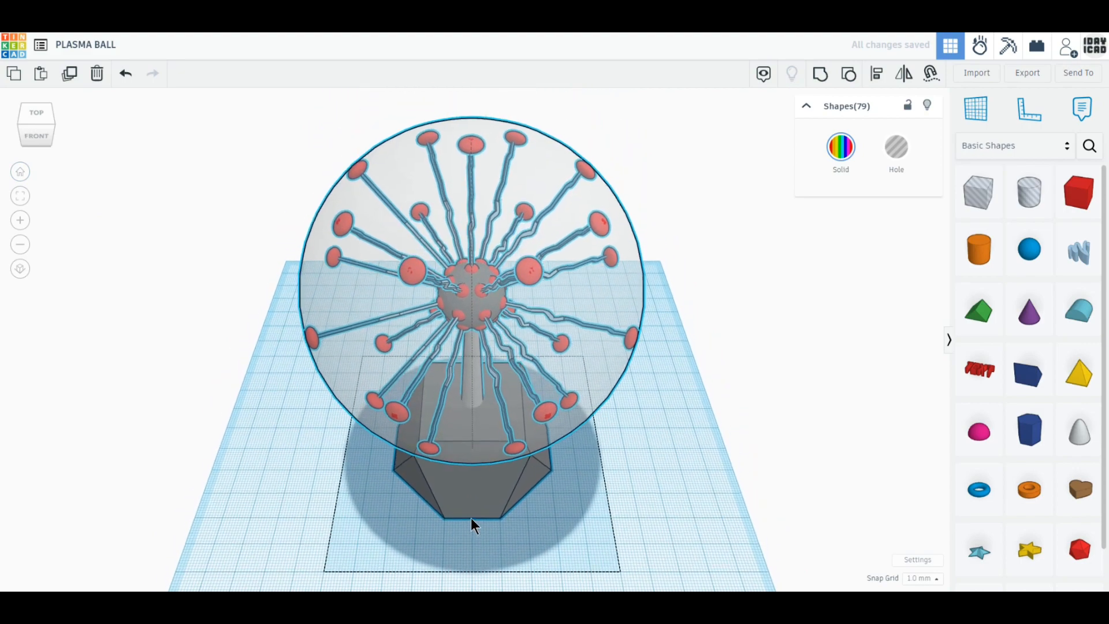
{"action": "right_click_drag", "start_coordinate": [473, 522], "coordinate": [473, 502]}
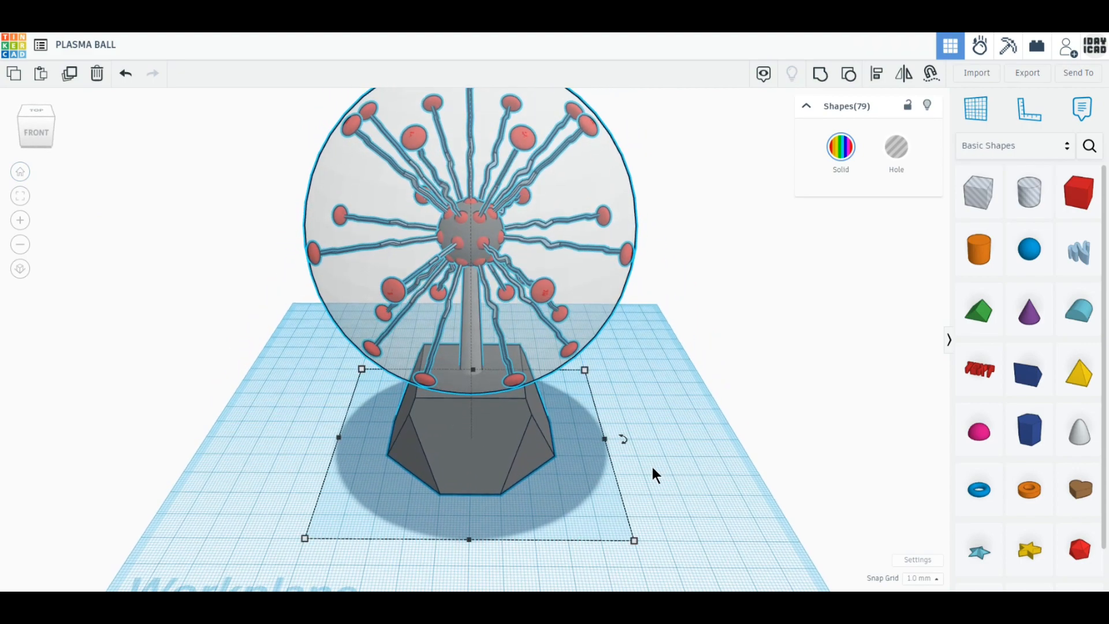
{"action": "left_click", "coordinate": [653, 468]}
{"action": "middle_click_drag", "start_coordinate": [626, 430], "coordinate": [626, 481]}
{"action": "right_click_drag", "start_coordinate": [636, 494], "coordinate": [634, 484]}
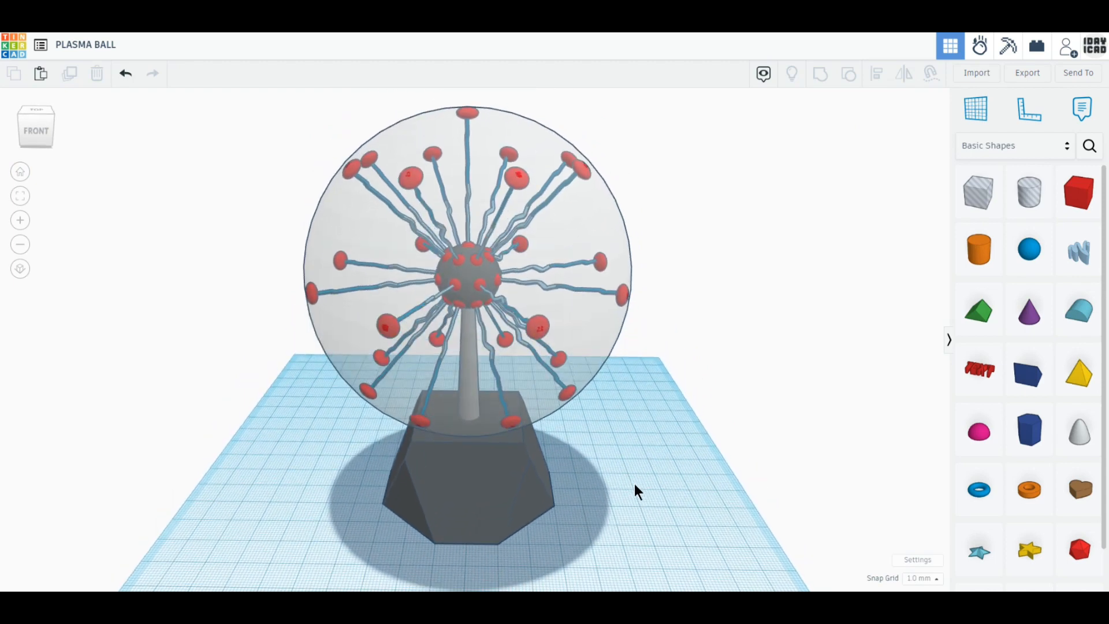
{"action": "middle_click_drag", "start_coordinate": [634, 483], "coordinate": [642, 493]}
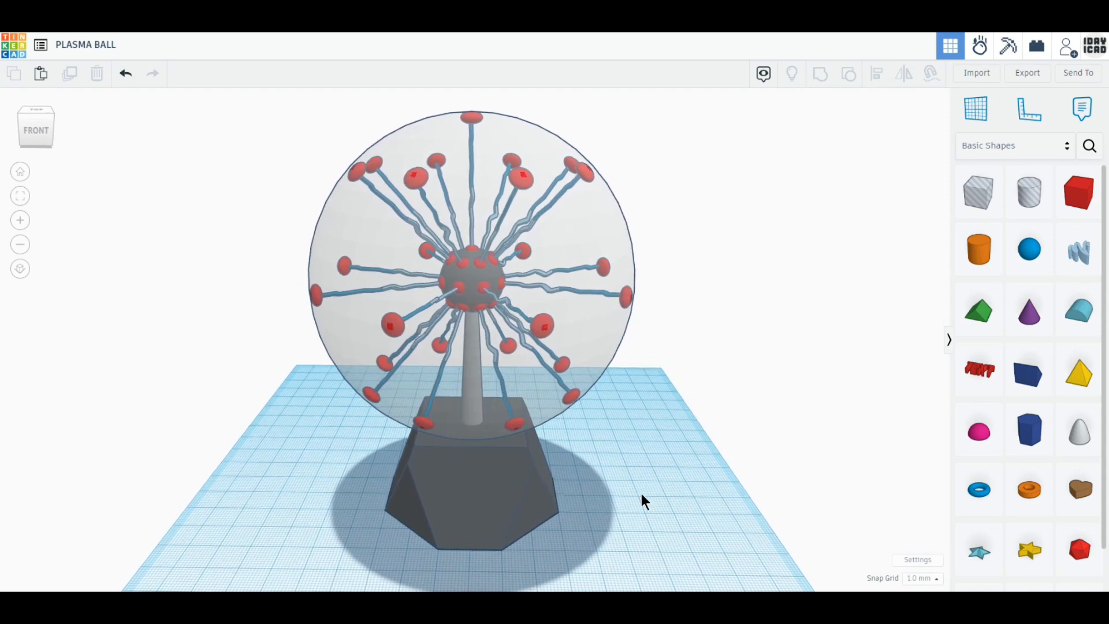
{"action": "right_click_drag", "start_coordinate": [642, 493], "coordinate": [646, 493]}
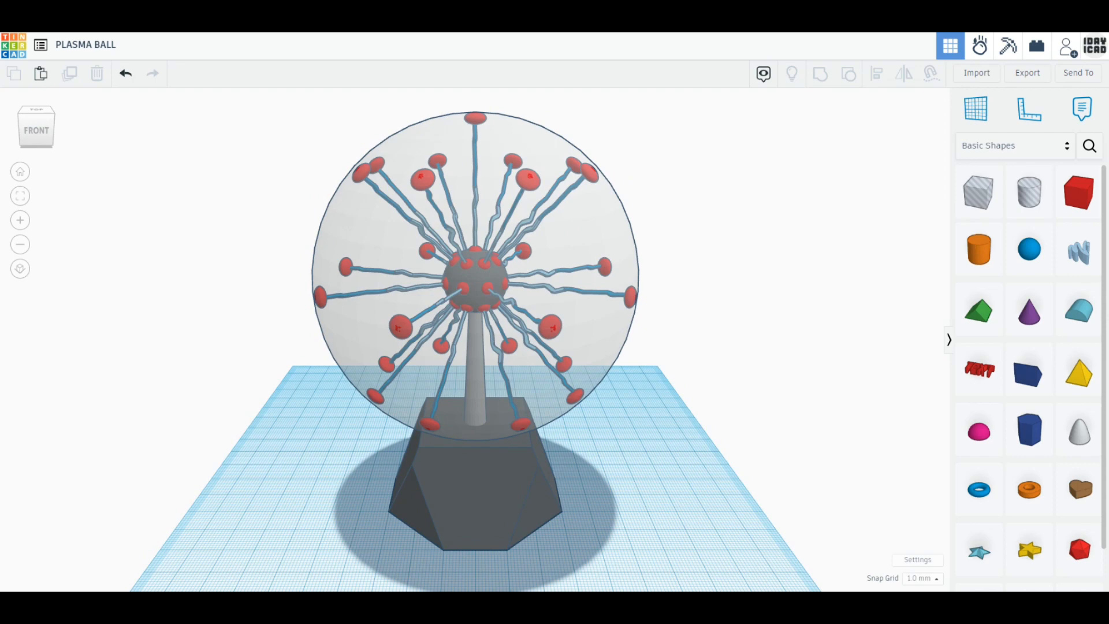